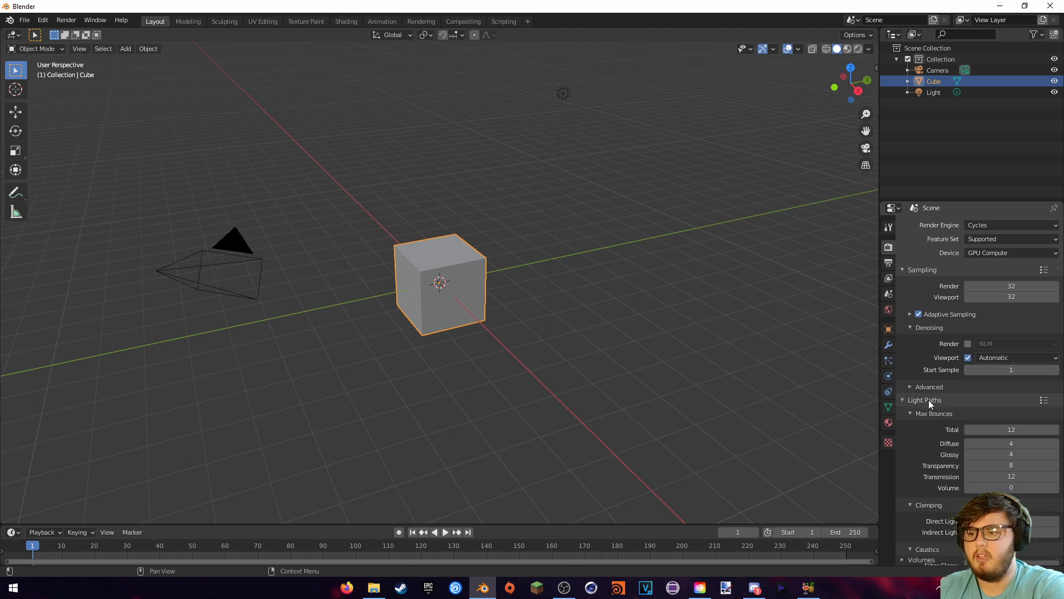
Set the total, diffuse, glossy, transparency, transmission and volume max bounces to 3
left_click_drag(1001, 429, 1000, 488)
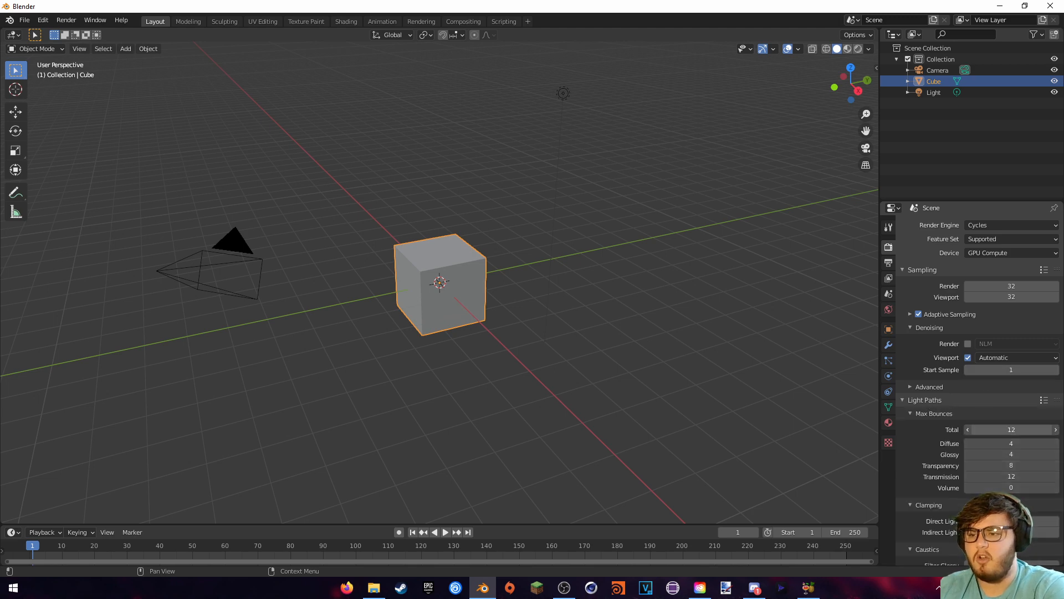
type("3")
key("Return")
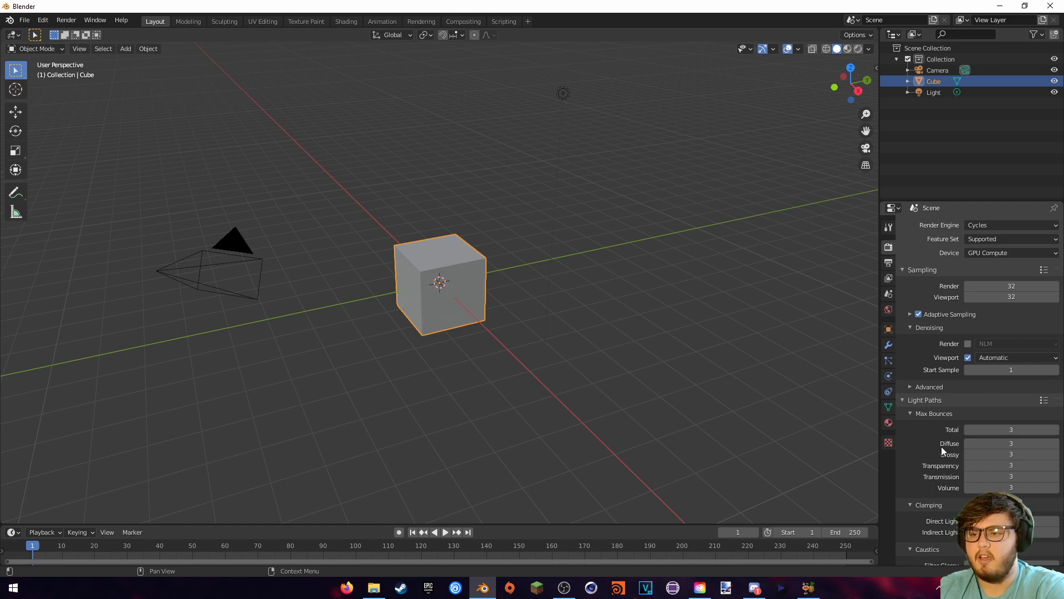
Turn off both reflective and refractive caustics in the light path settings
scroll(941, 447, "down", 7)
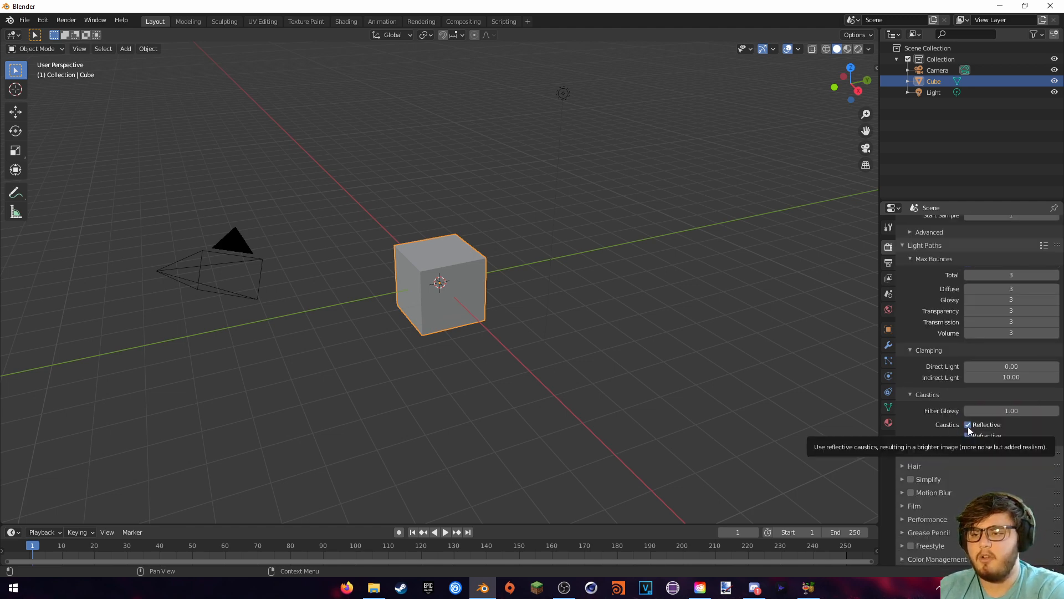
left_click(968, 424)
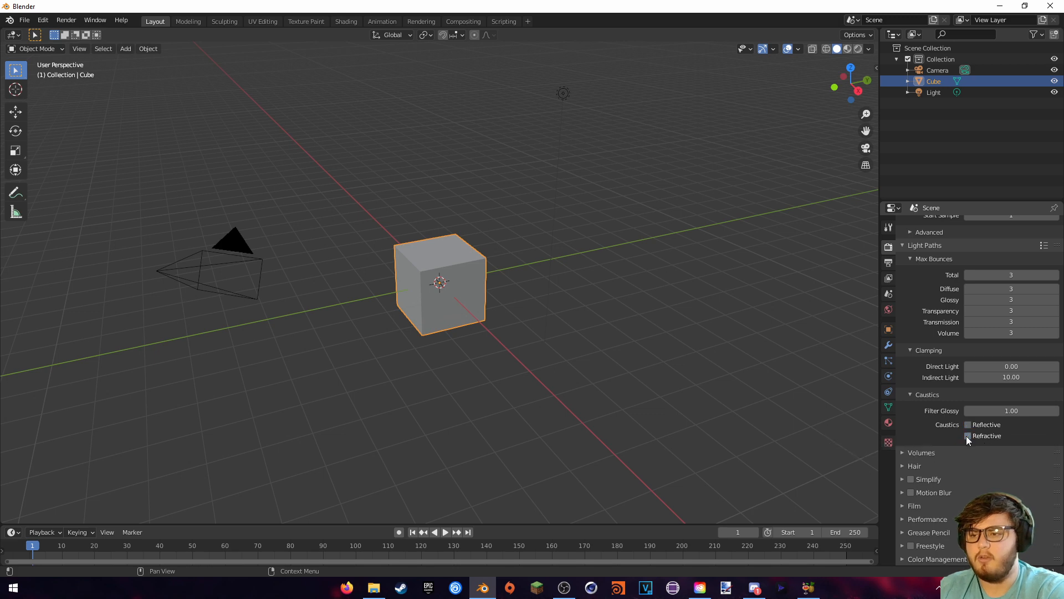
left_click(967, 436)
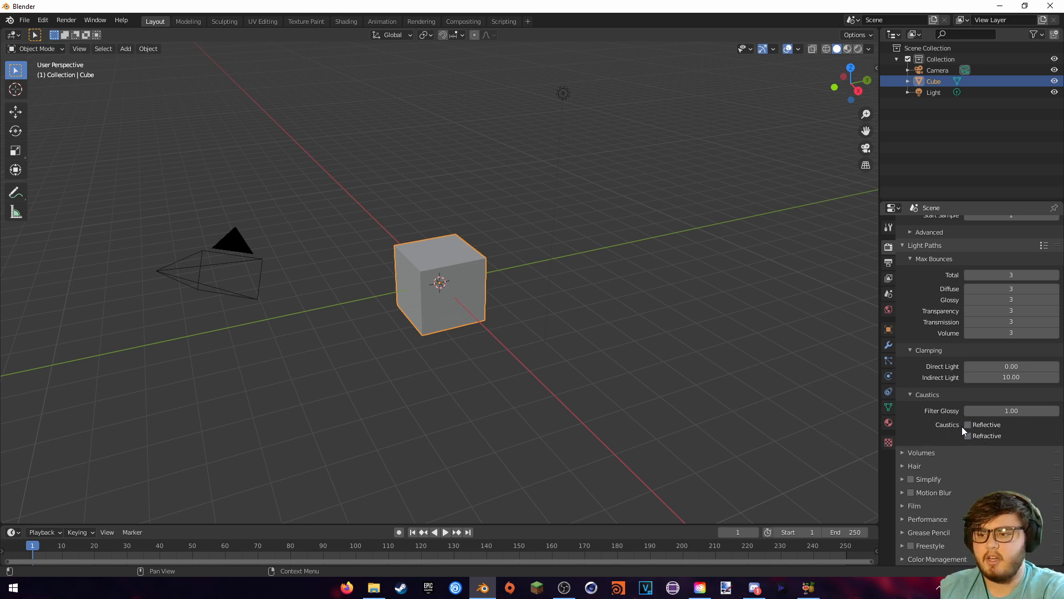
left_click(912, 506)
scroll(923, 504, "down", 3)
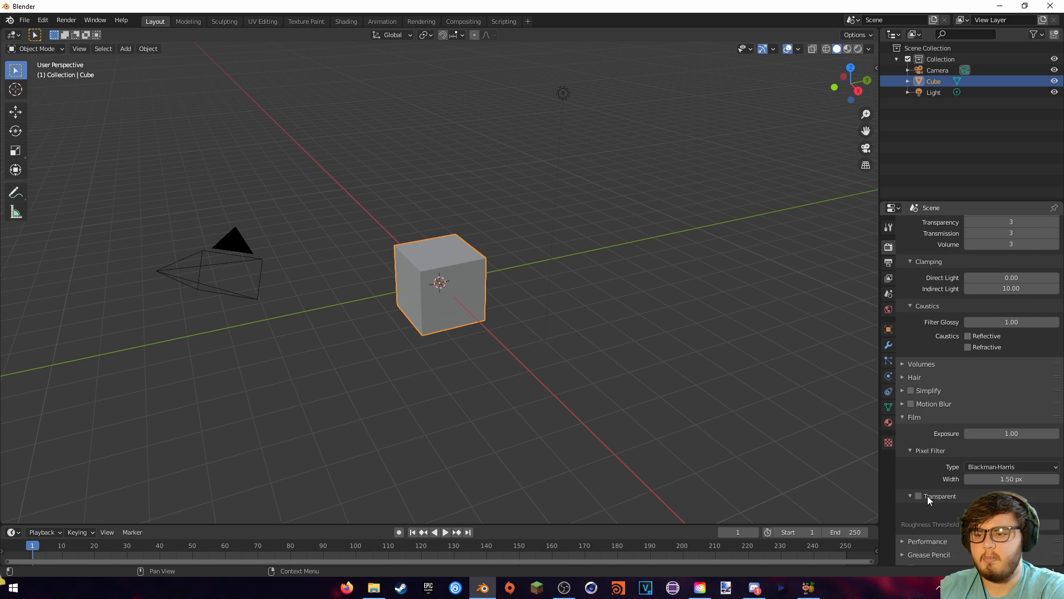
left_click(901, 418)
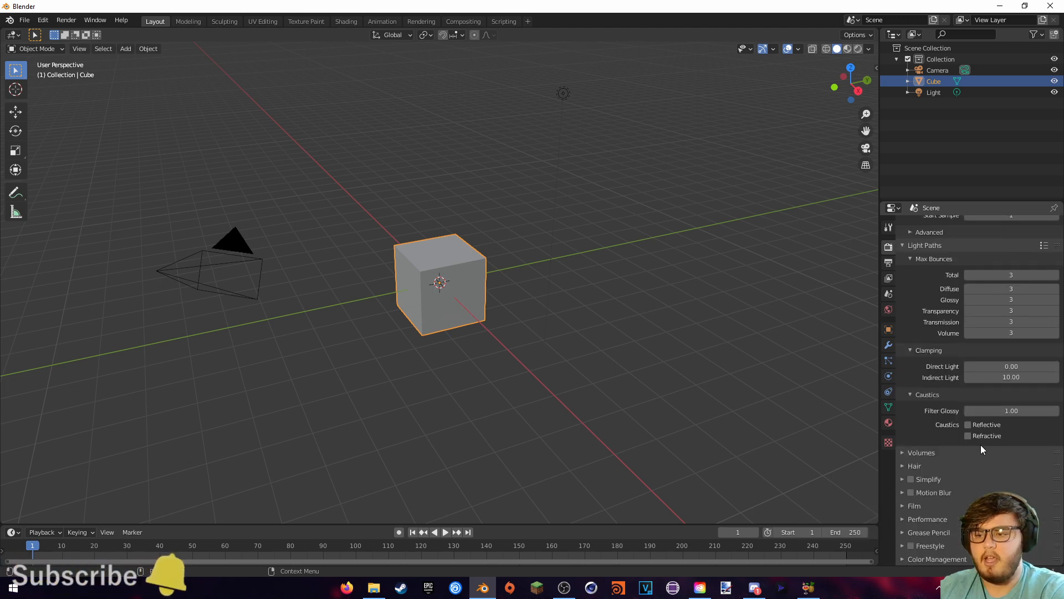
Set the render performance tile size to 512 px in both X and Y
left_click(923, 518)
scroll(961, 505, "down", 6)
scroll(974, 476, "down", 4)
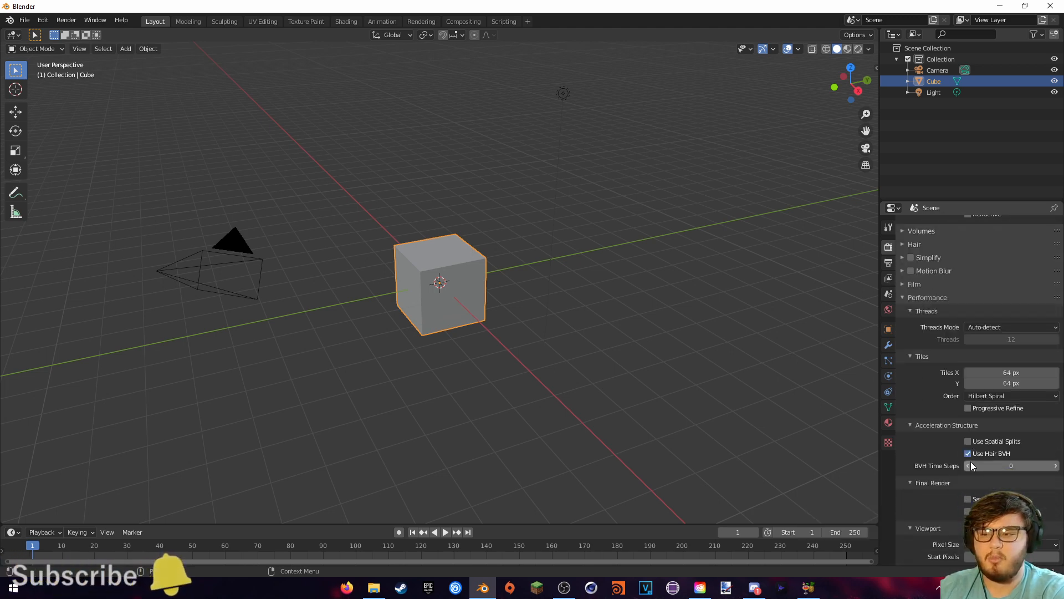
left_click(1011, 372)
type("512")
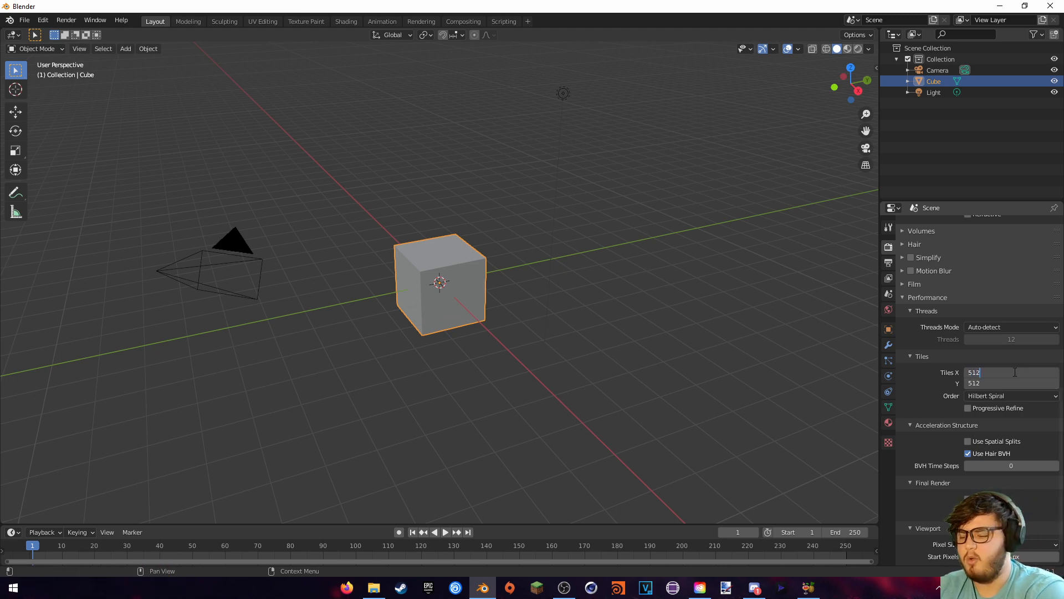
key("Return")
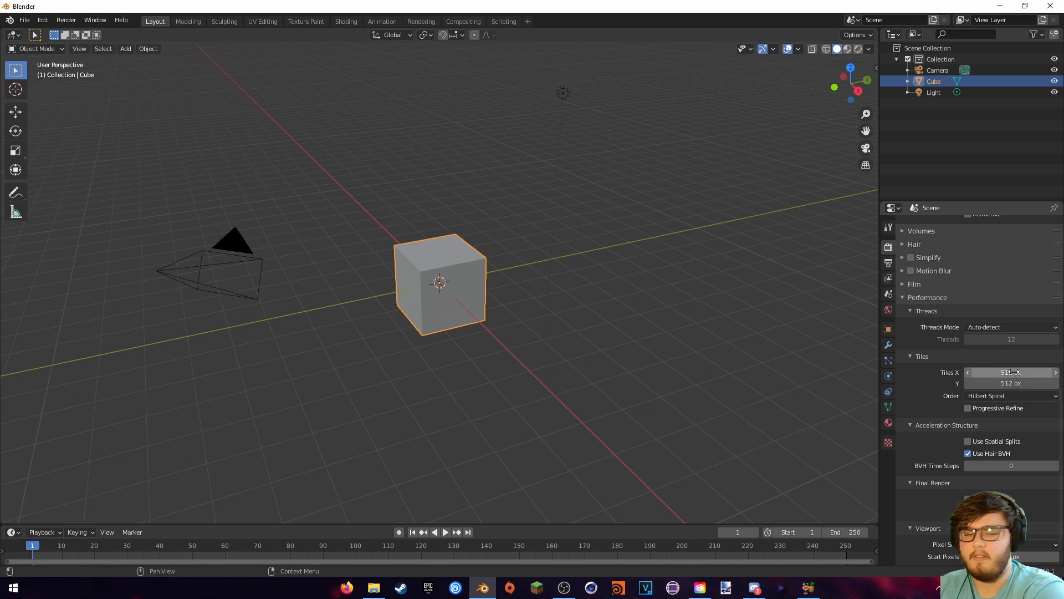
left_click(907, 297)
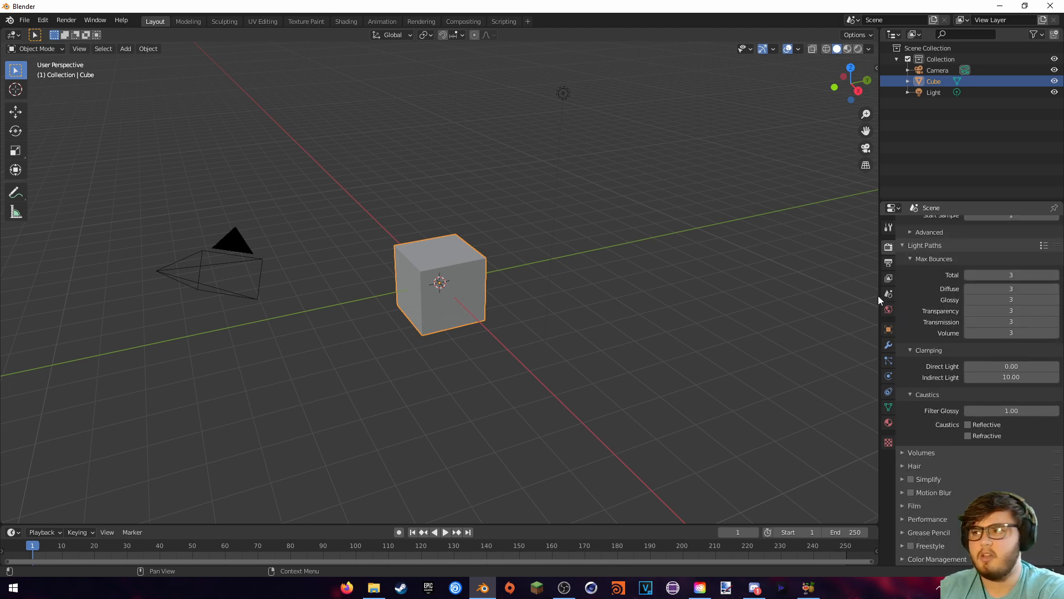
Add a VFX Motion Tracking workspace to the file
left_click(527, 19)
mouse_move(491, 72)
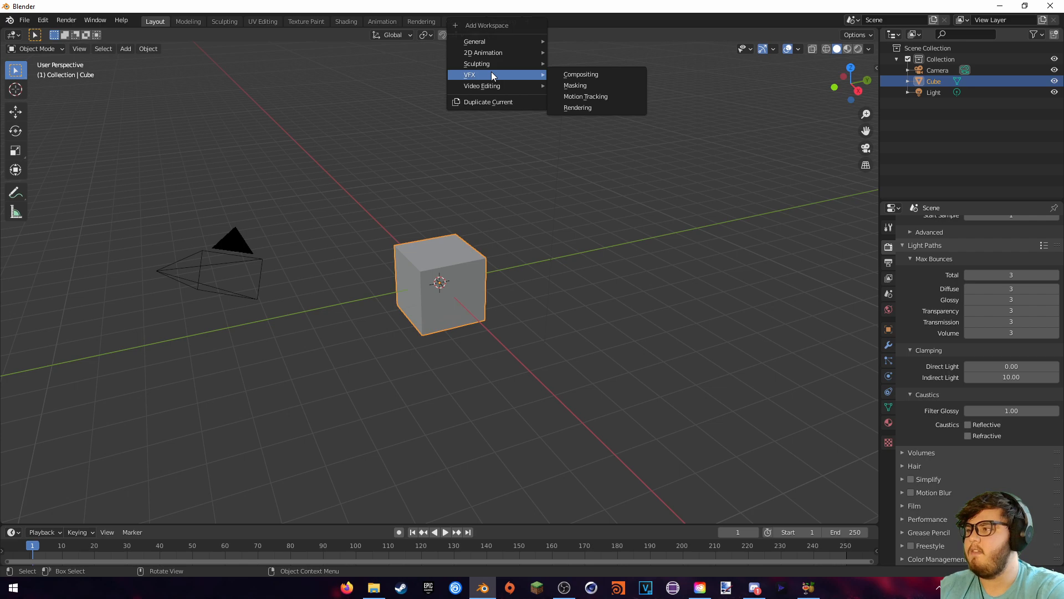
left_click(578, 97)
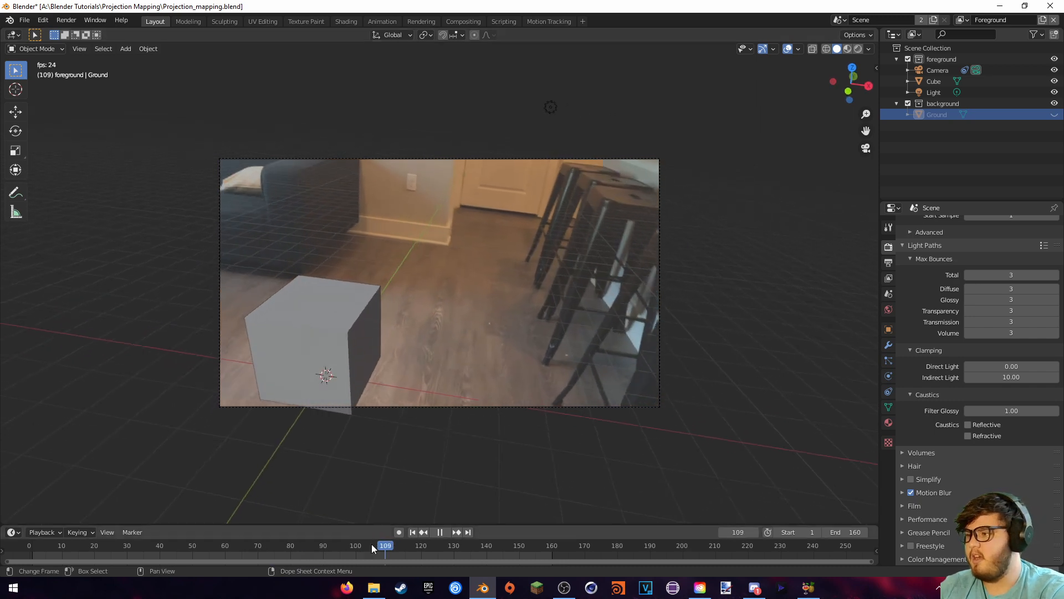
Stop the playback at frame 21 and unhide the Ground plane
key("space")
left_click_drag(218, 546, 97, 550)
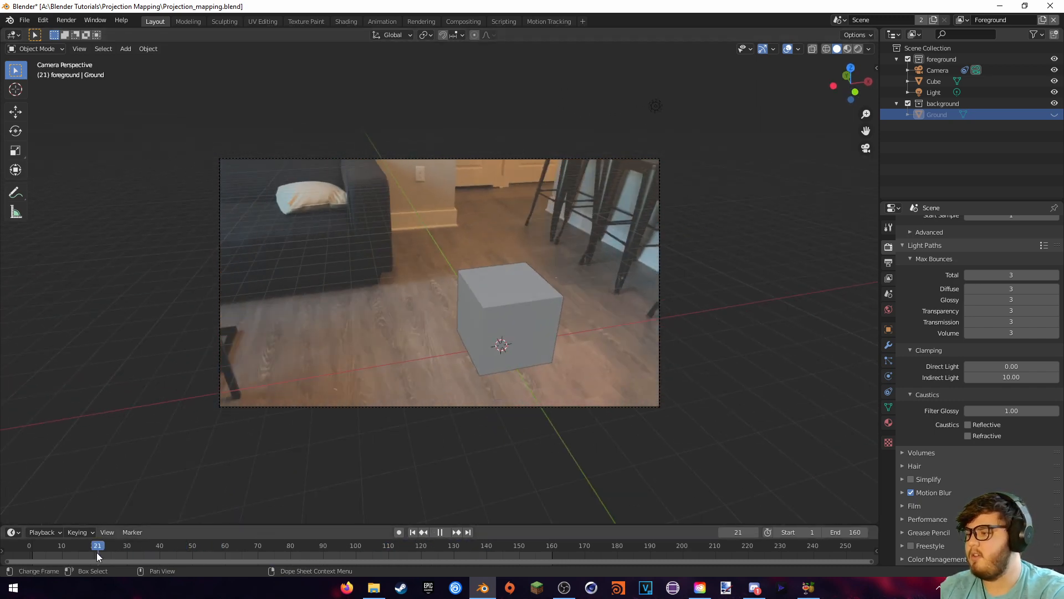
key("alt+h")
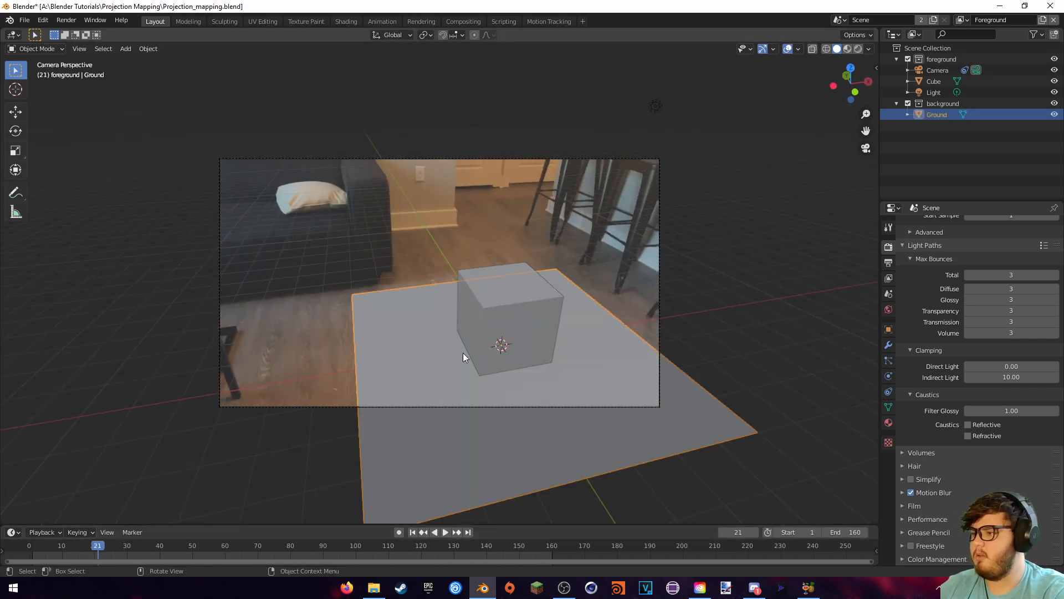
Delete the background collection and put the Ground object into the foreground collection
left_click(895, 123)
left_click(937, 104)
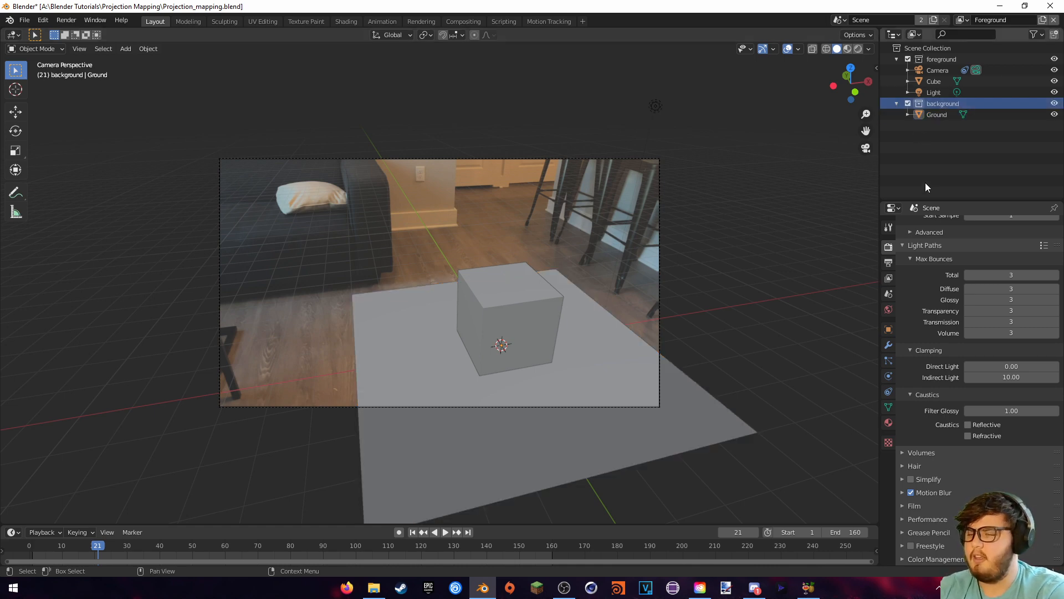
key("x")
left_click_drag(936, 104, 918, 71)
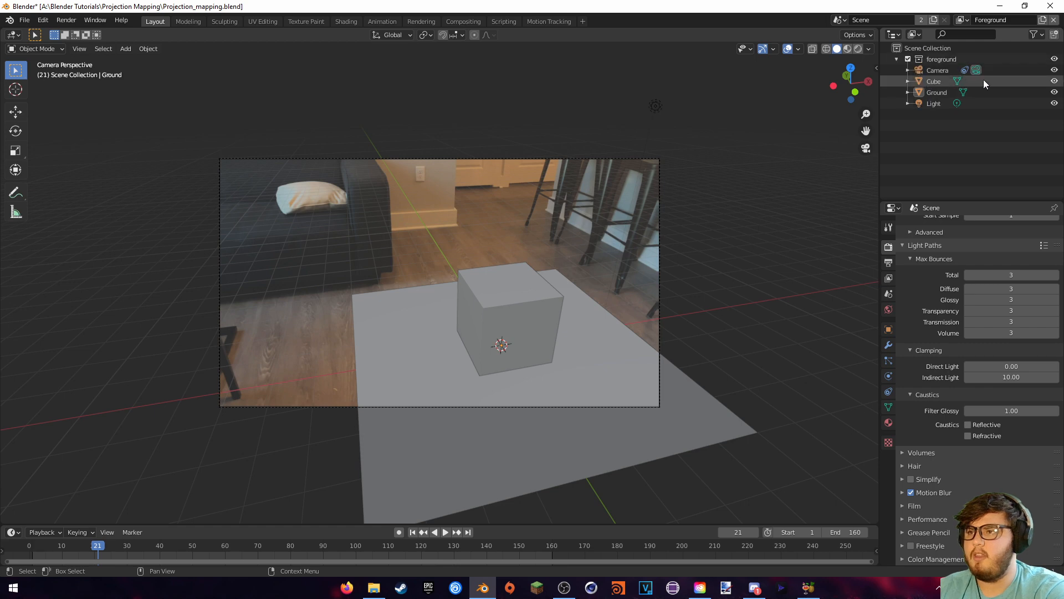
Switch to the Background view layer and remove it, keeping only the Foreground layer
left_click(960, 20)
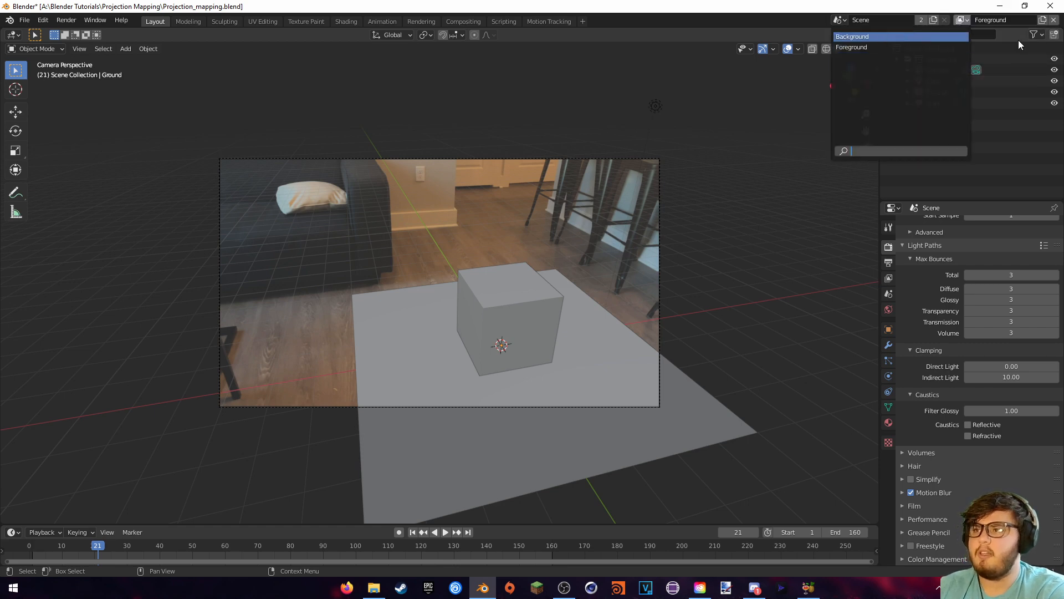
key("Return")
left_click(1053, 19)
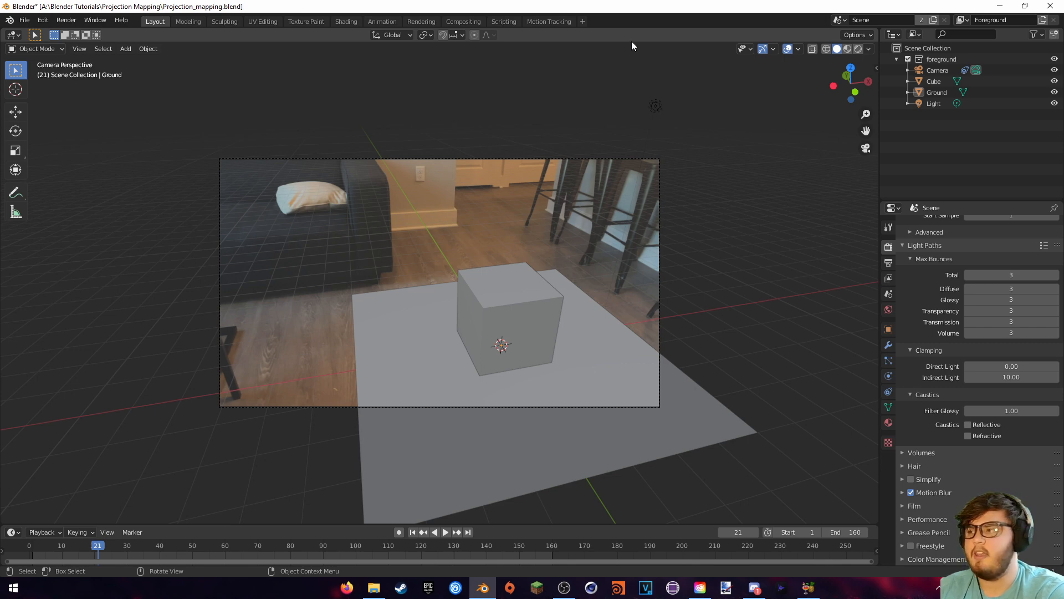
In the compositor, delete the Undistortion, Scale and first Alpha Over nodes and connect the Movie Clip image to the remaining Alpha Over
left_click(464, 21)
middle_click_drag(394, 113, 434, 75)
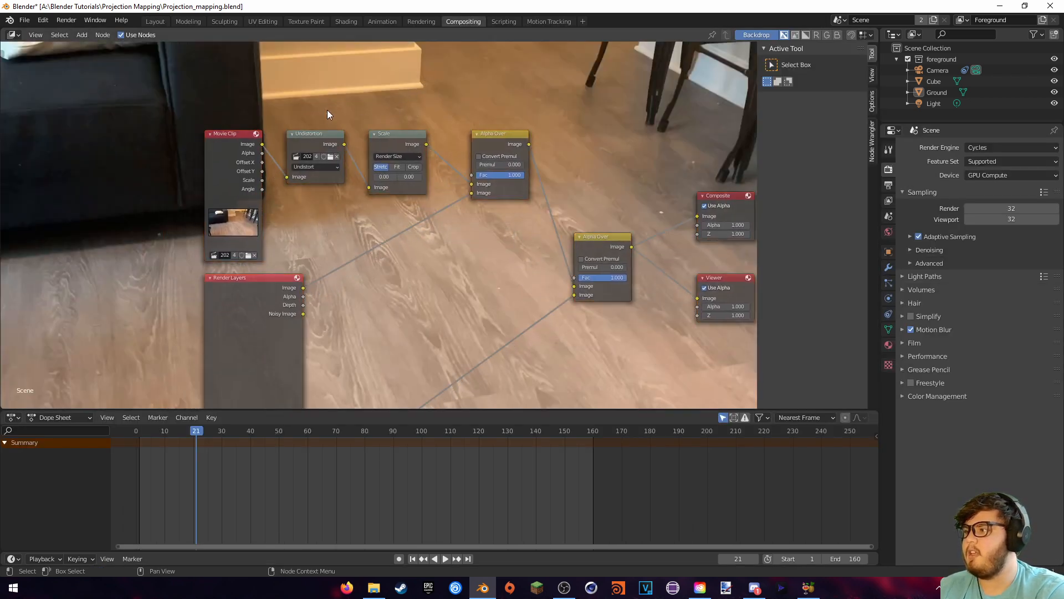
left_click_drag(301, 111, 509, 287)
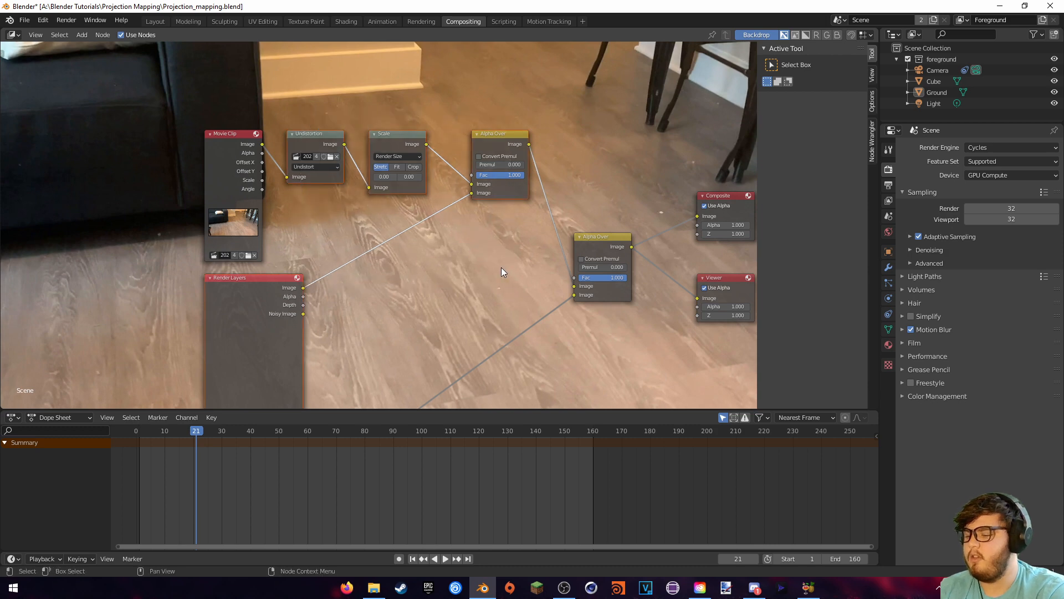
key("x")
left_click(247, 157)
left_click_drag(247, 156, 582, 287)
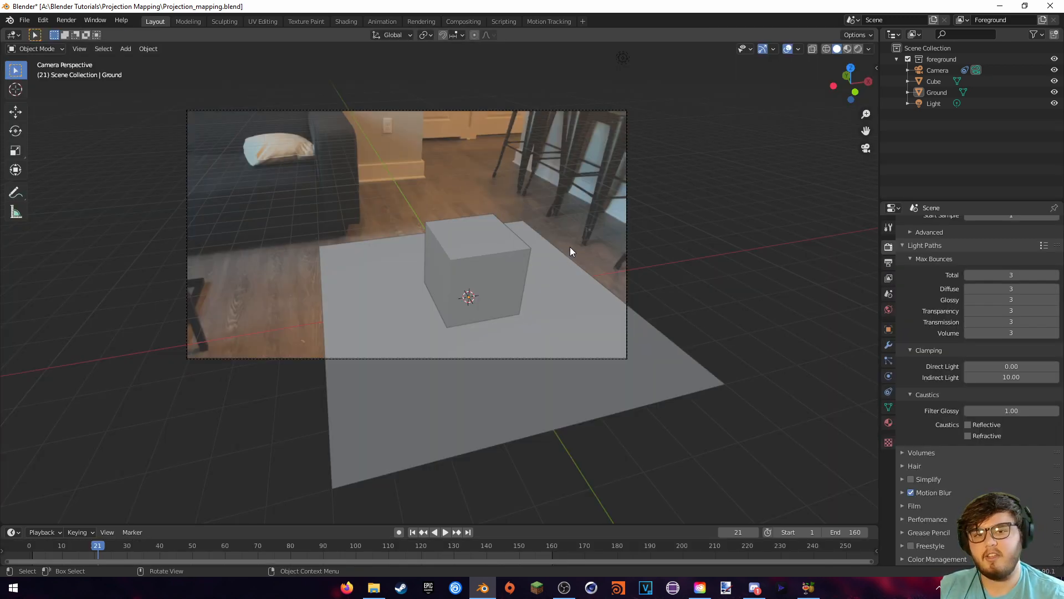
Scale the Ground plane up by about 2.2 times in the layout scene so it covers more of the floor
left_click(543, 246)
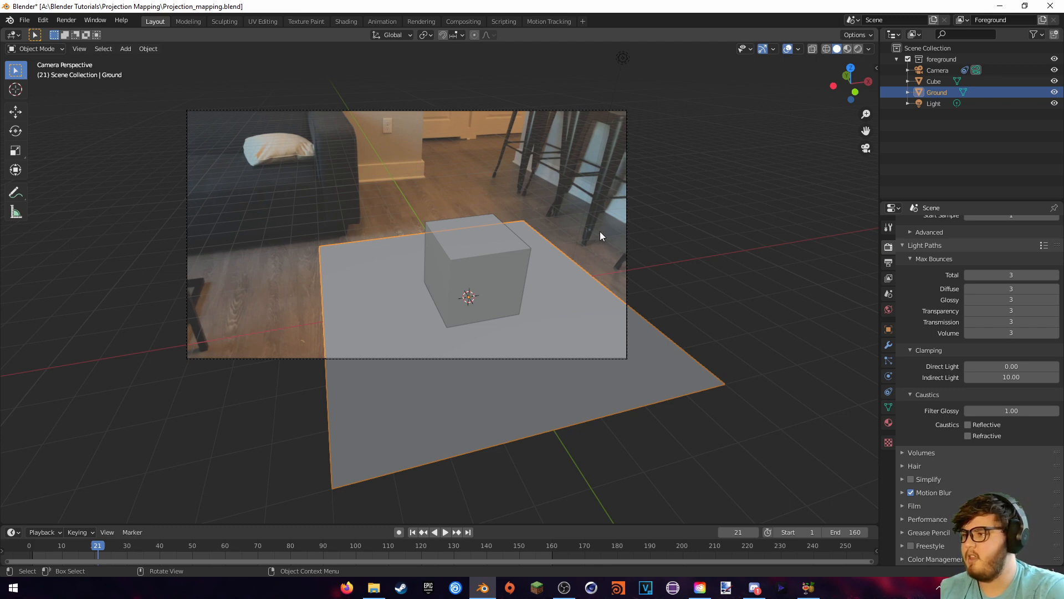
key("s")
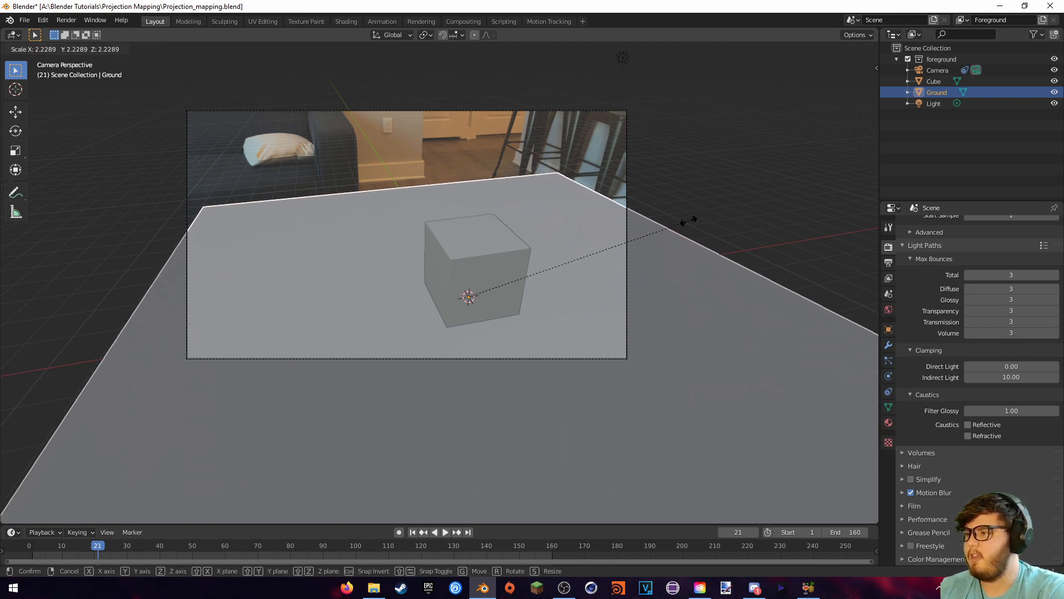
left_click(658, 238)
Delete the cube standing on the ground and add a mesh cylinder in its place
scroll(586, 260, "up", 2)
left_click(519, 245)
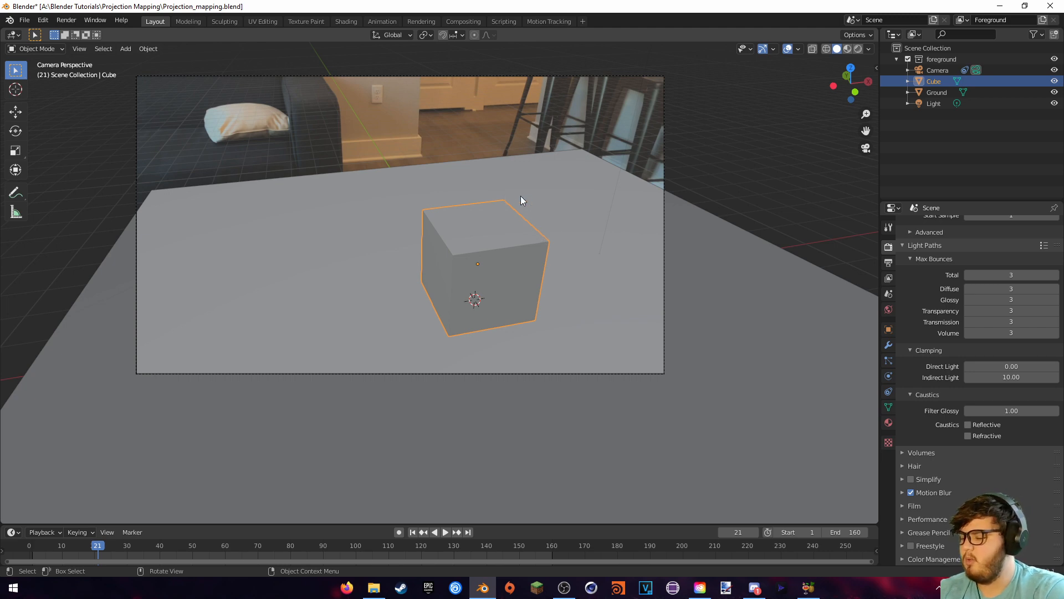
key("Delete")
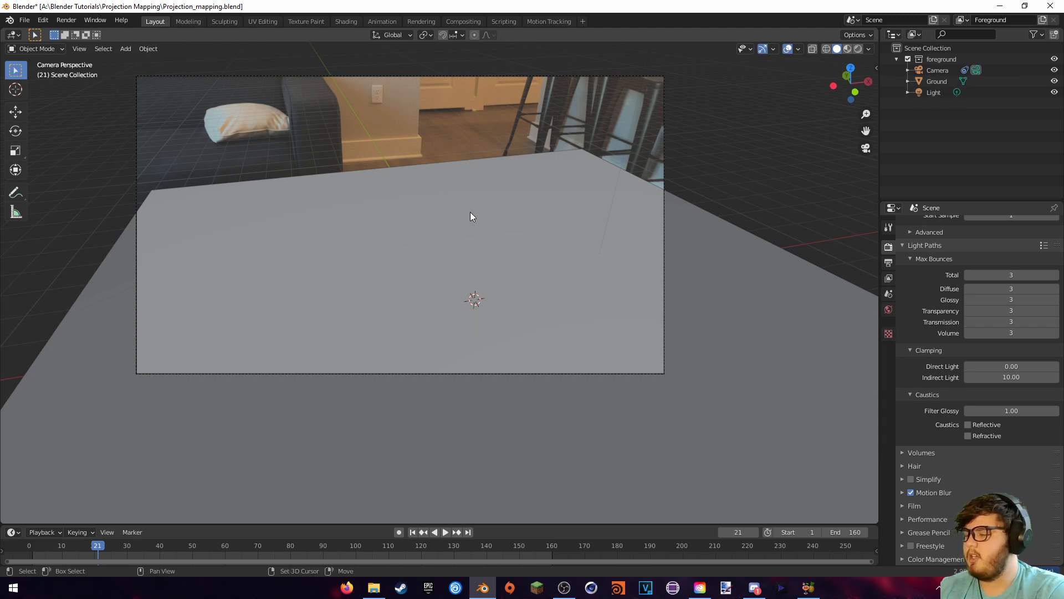
key("shift+a")
mouse_move(461, 211)
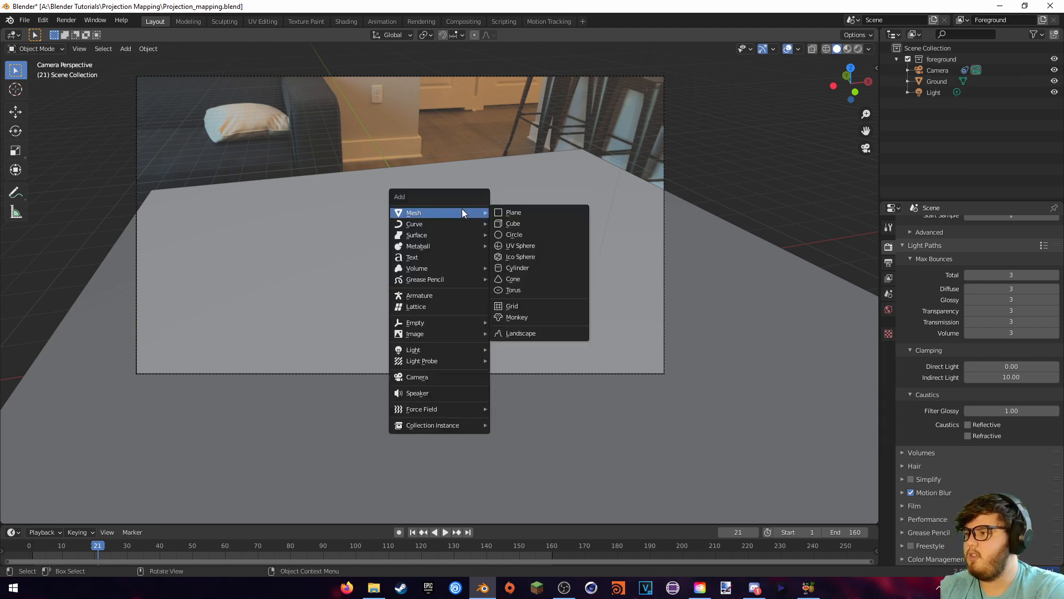
left_click(523, 267)
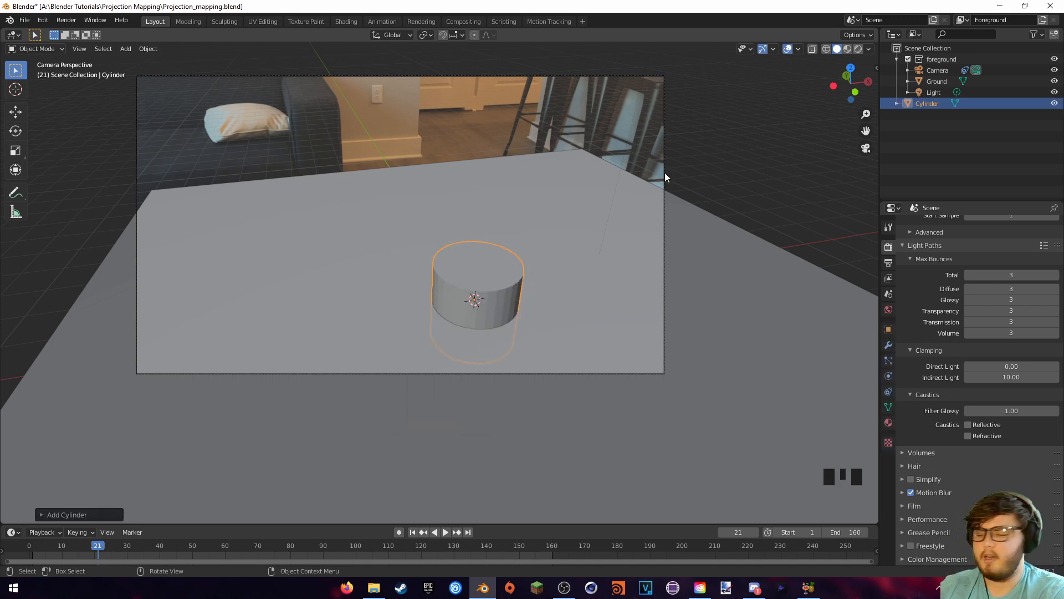
Raise the cylinder along the global Z axis until its base rests on the Ground plane
key("g")
key("z")
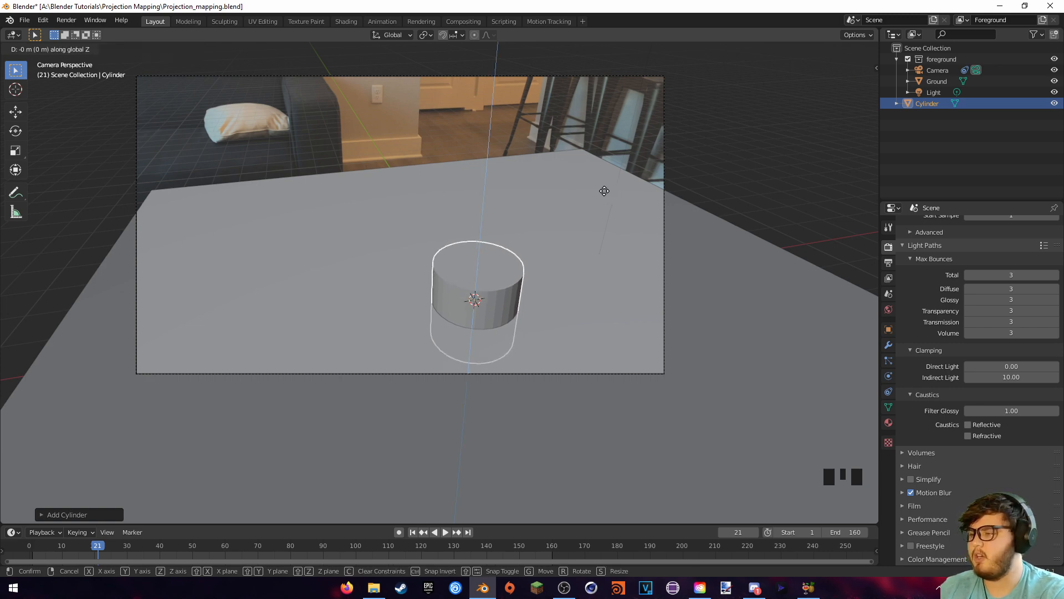
left_click(607, 154)
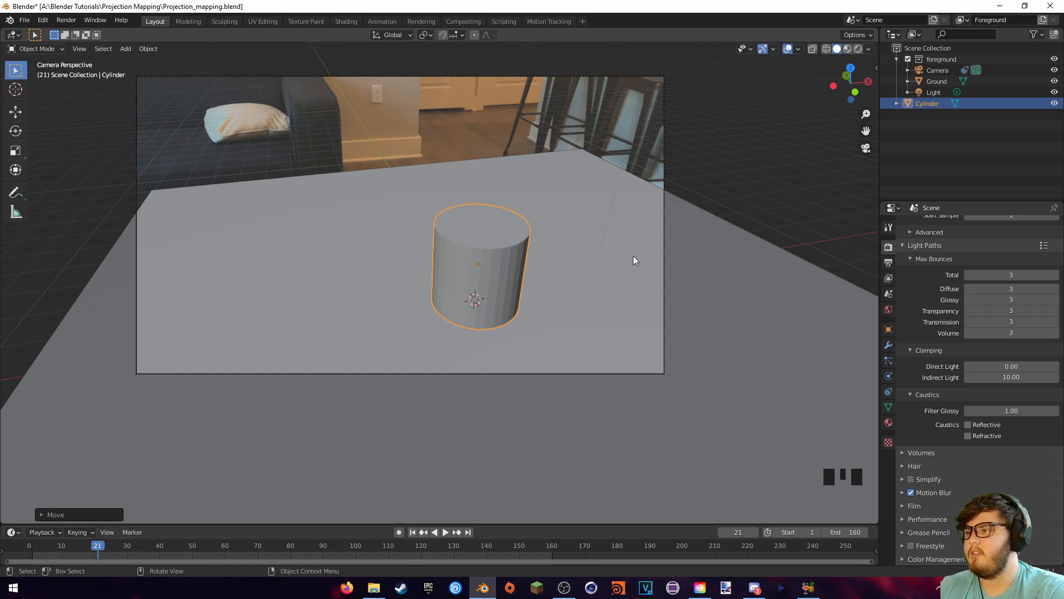
Enable Auto Smooth in the cylinder's normals and apply smooth shading to it
middle_click_drag(633, 261, 848, 349, "shift")
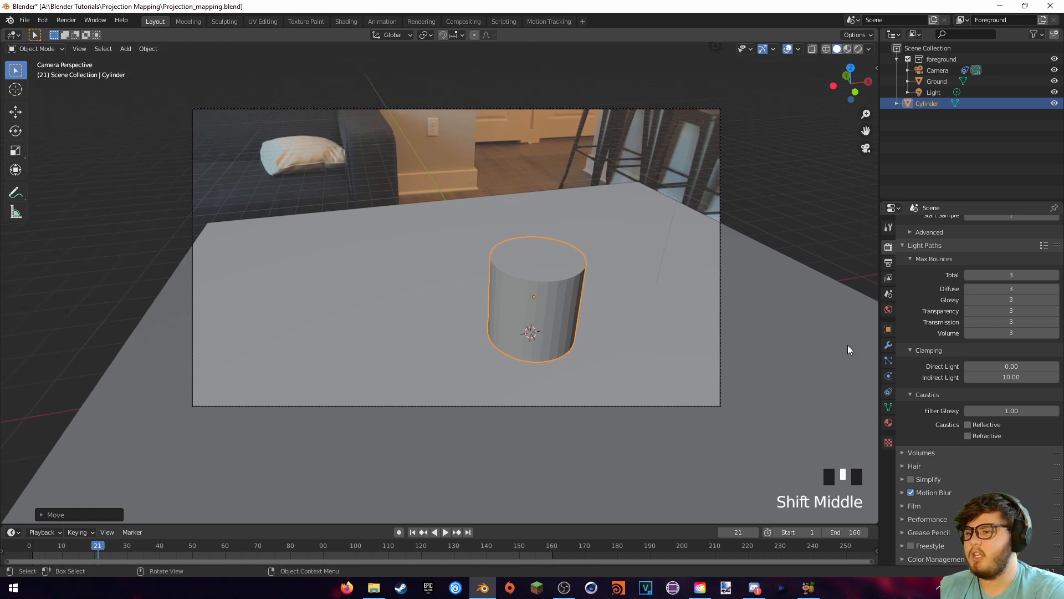
left_click(888, 408)
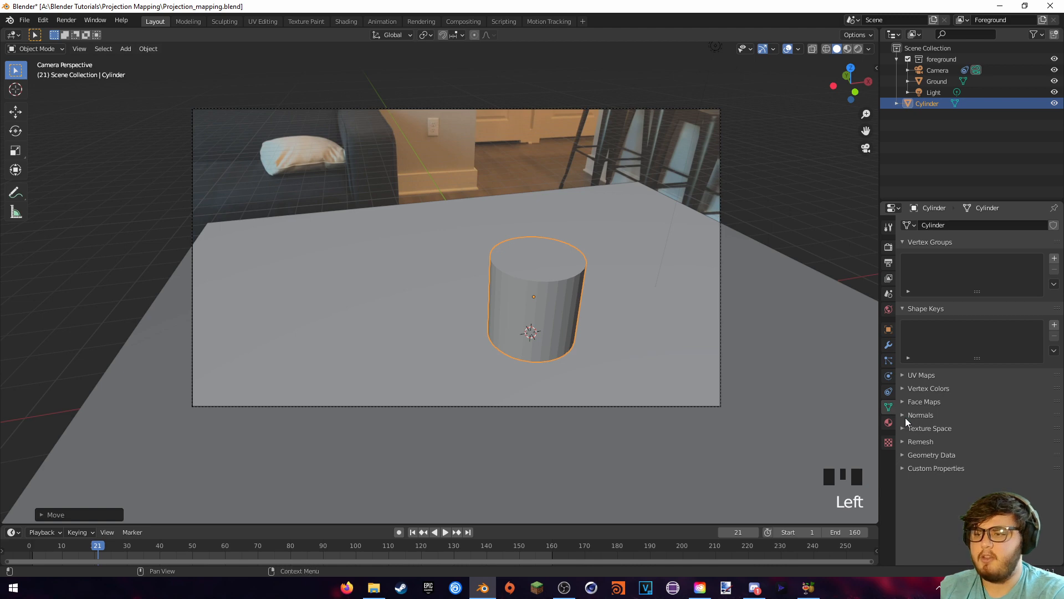
left_click(902, 414)
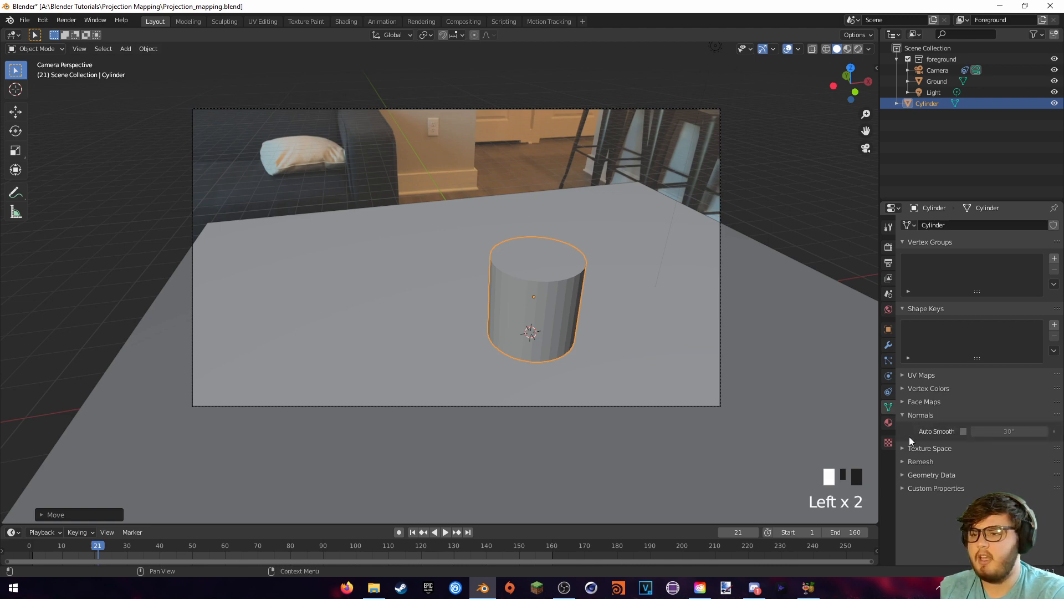
left_click(964, 432)
left_click(909, 416)
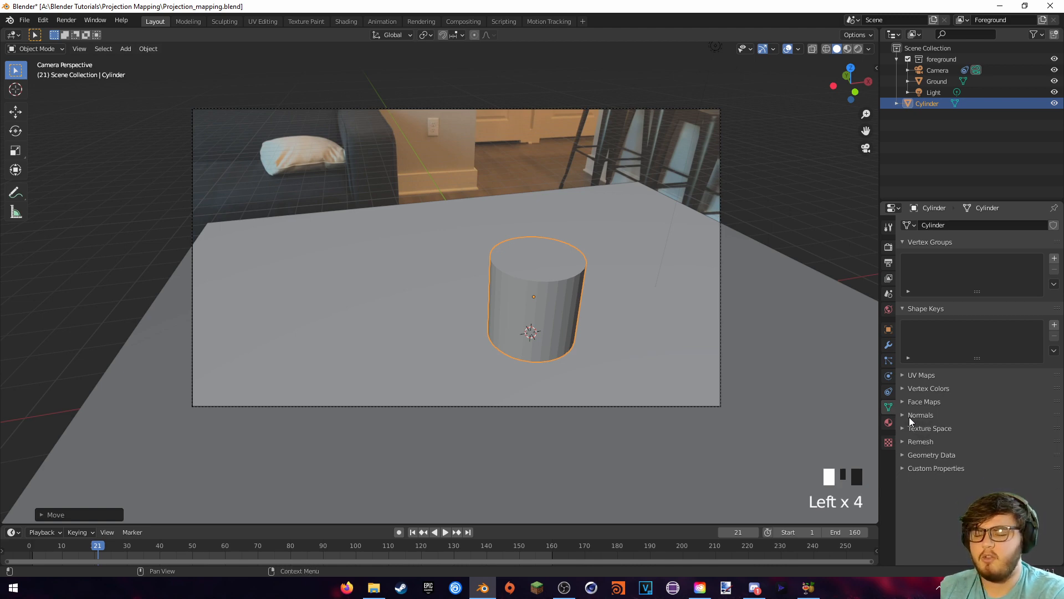
right_click(532, 271)
left_click(510, 273)
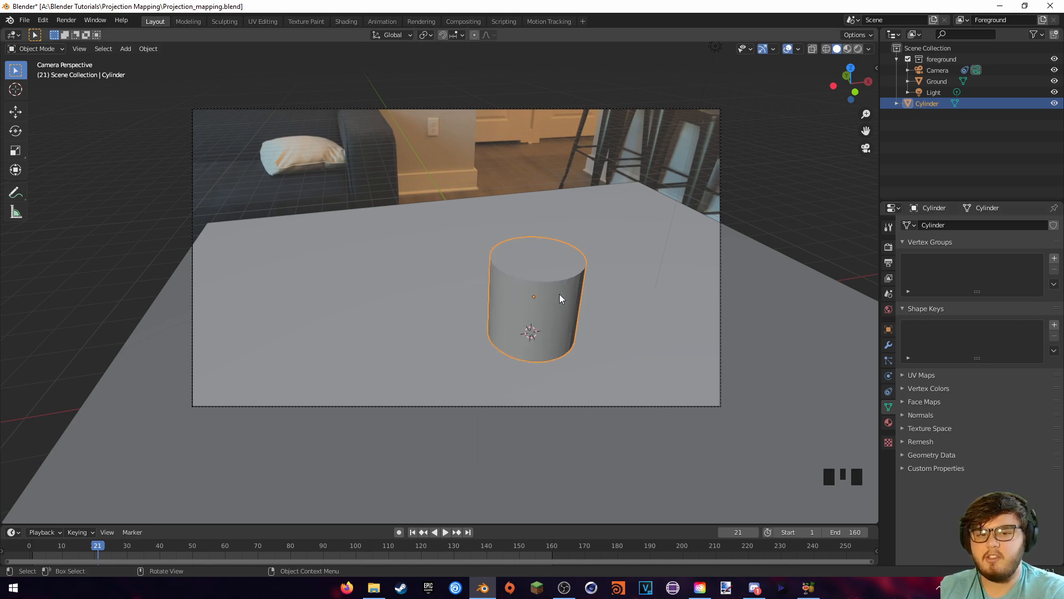
Raise the cylinder's top face about 1.2 m along the global Z axis to make the cylinder taller
scroll(564, 293, "up", 1)
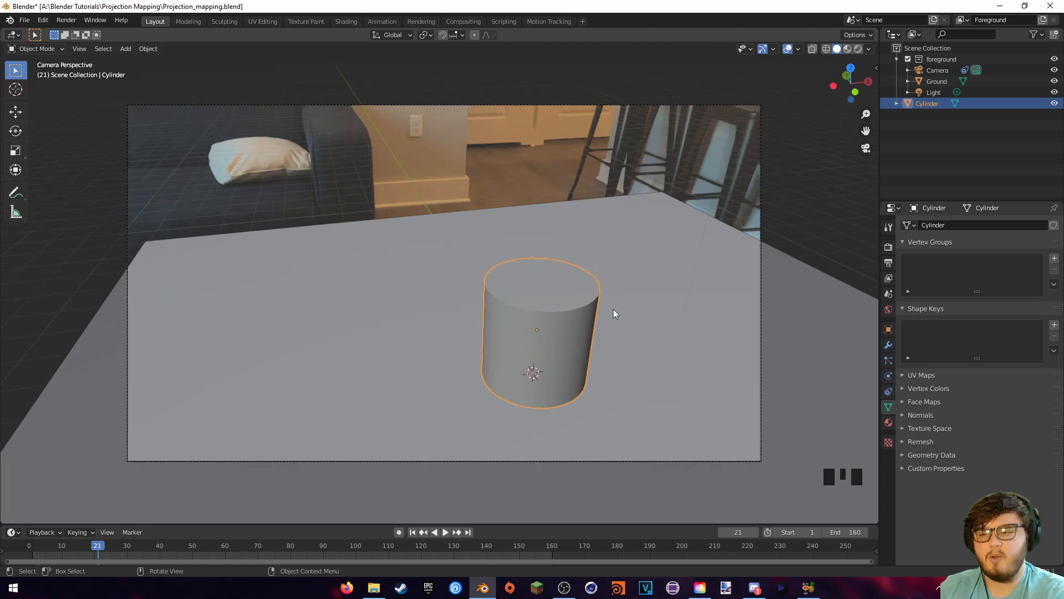
key("Tab")
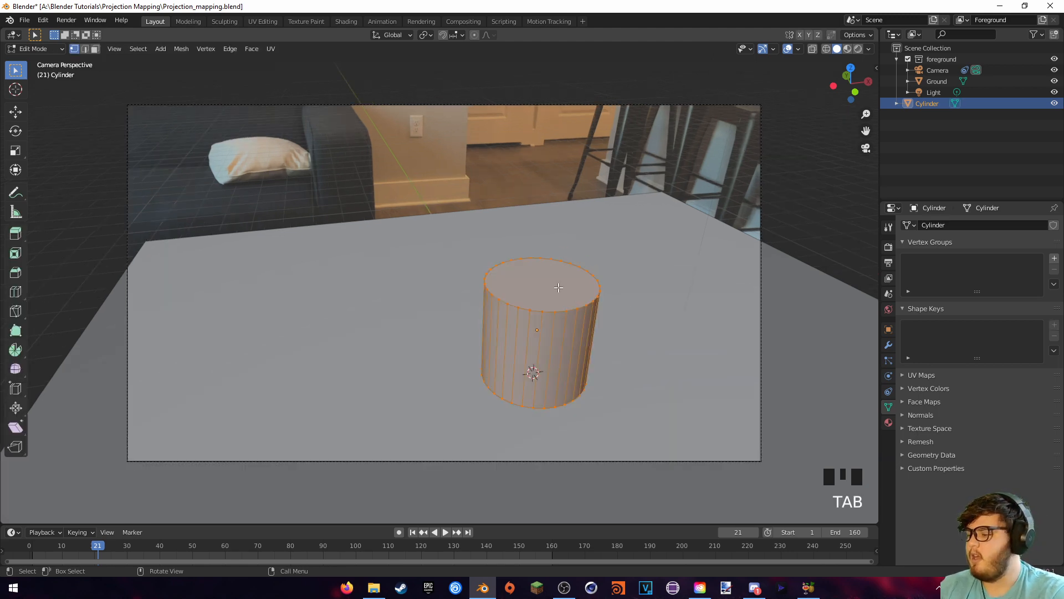
key("3")
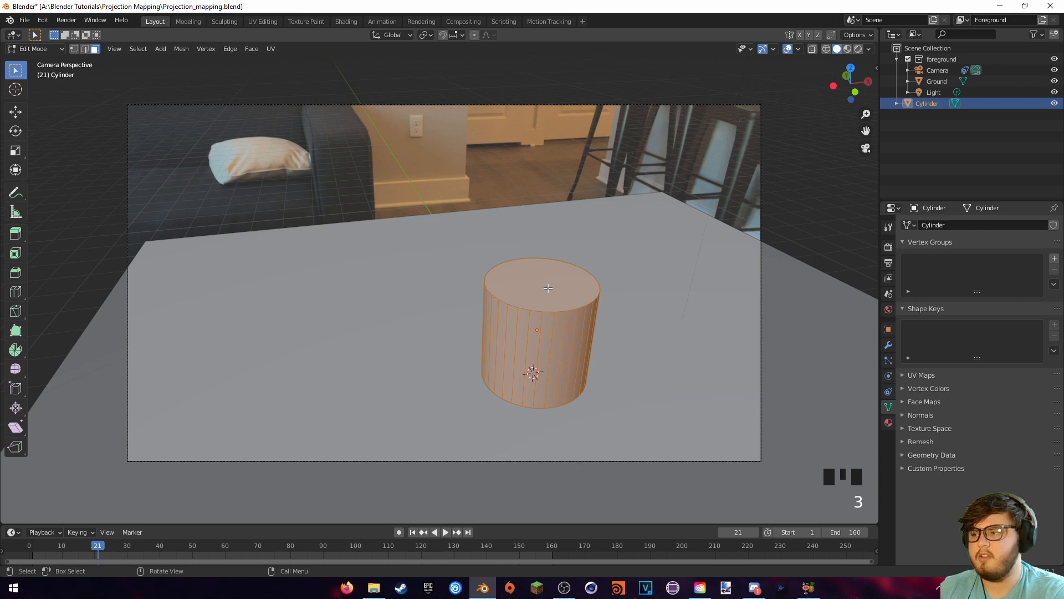
left_click(548, 288)
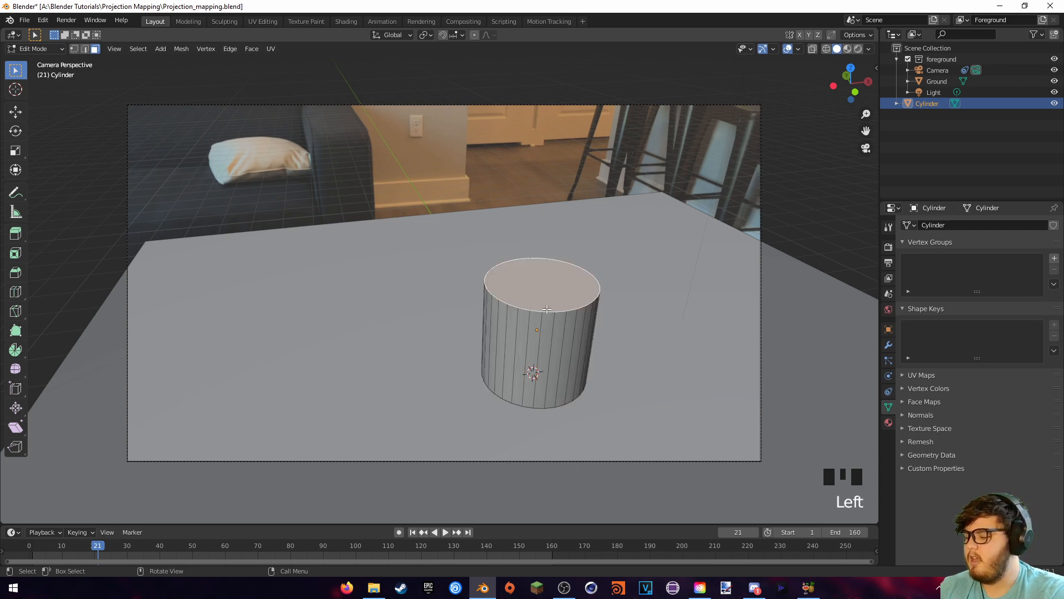
key("g")
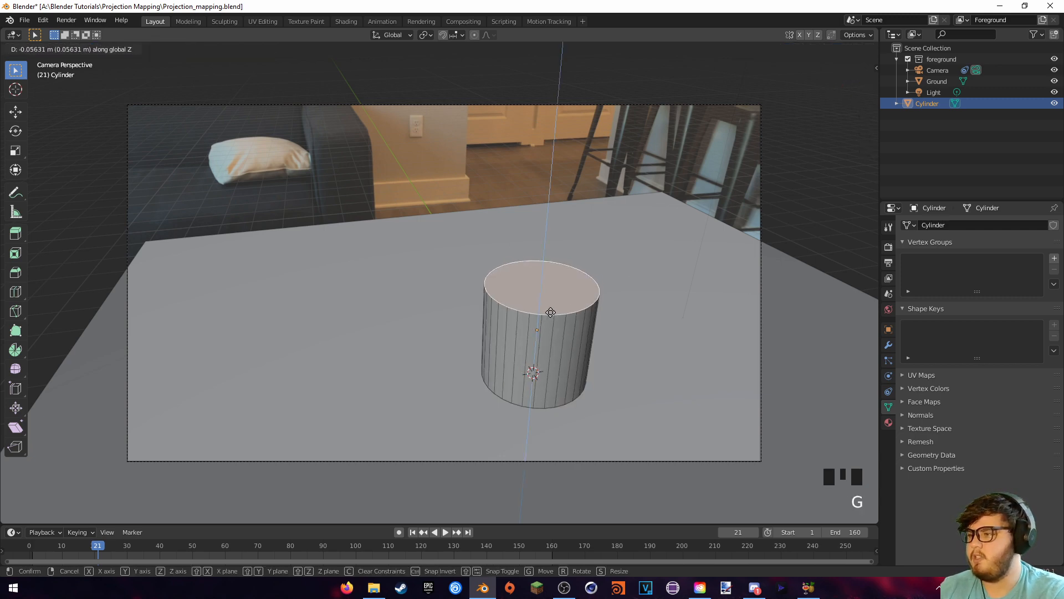
key("z")
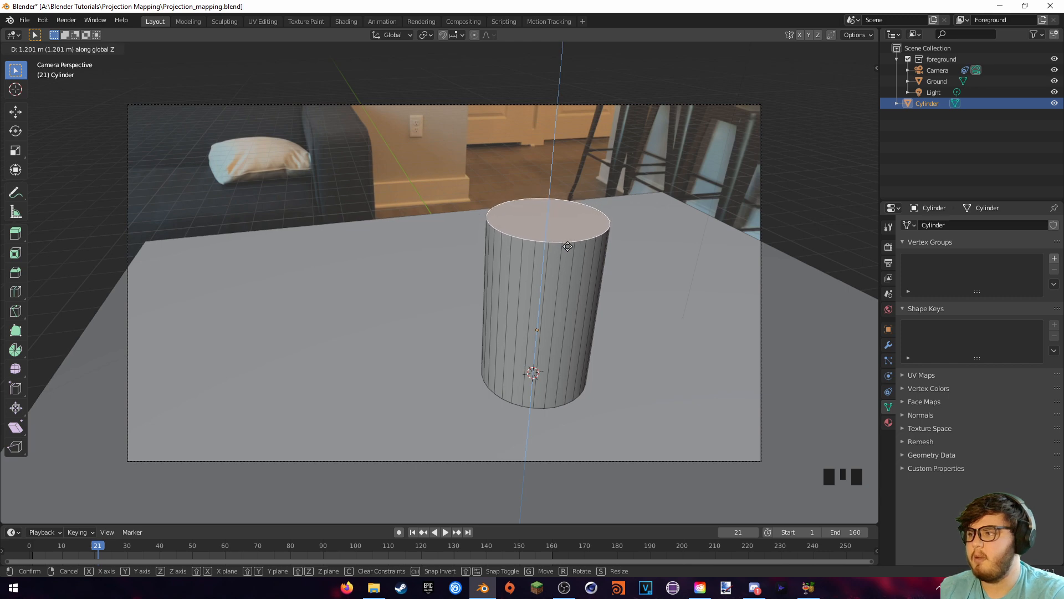
left_click(571, 245)
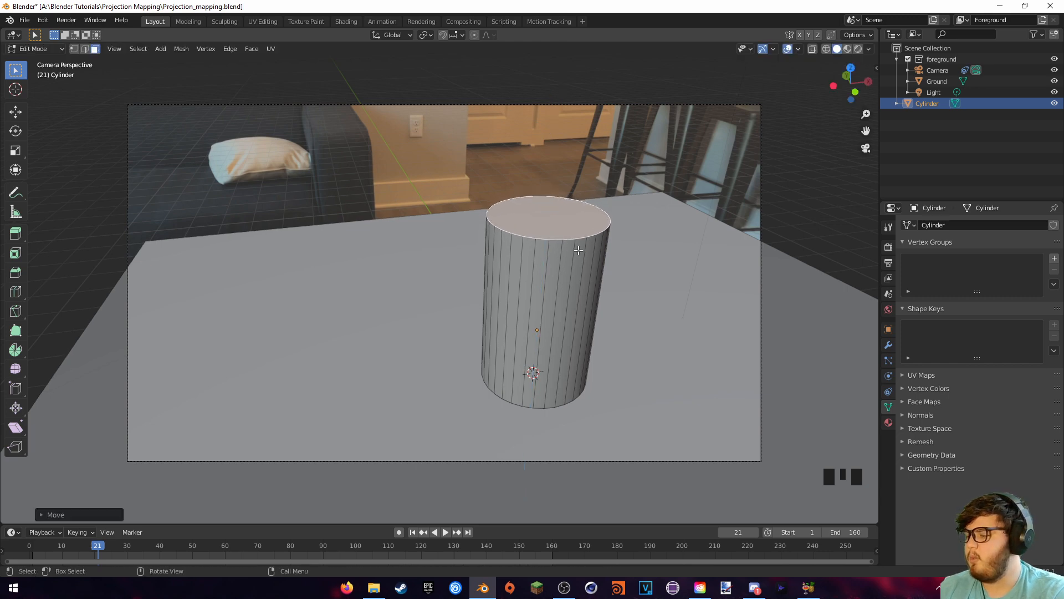
key("Tab")
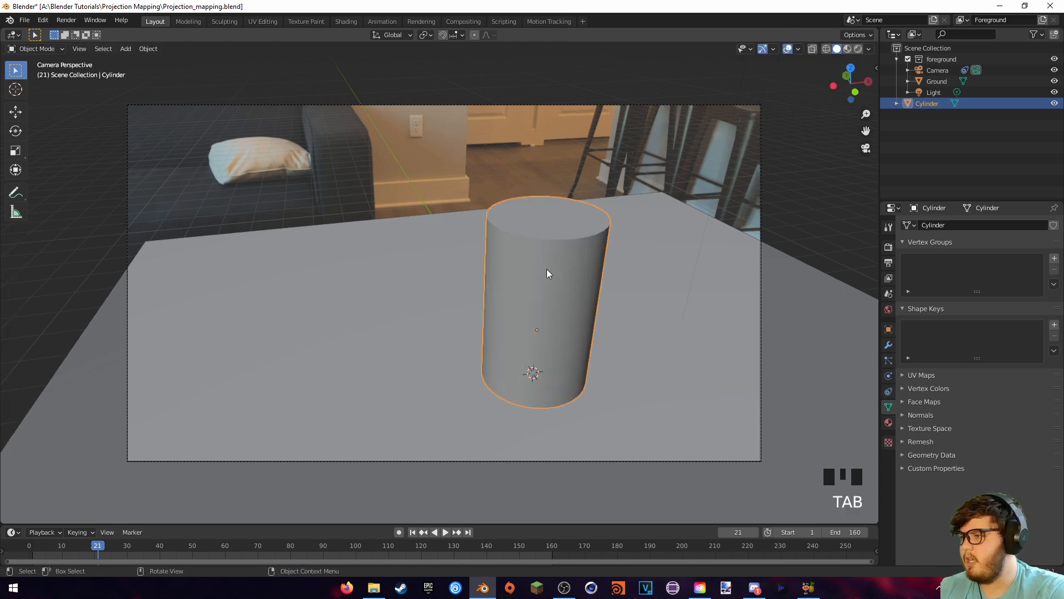
Hide the Ground plane and slide the cylinder horizontally across the floor toward the camera, locking the global Z axis
left_click(445, 275)
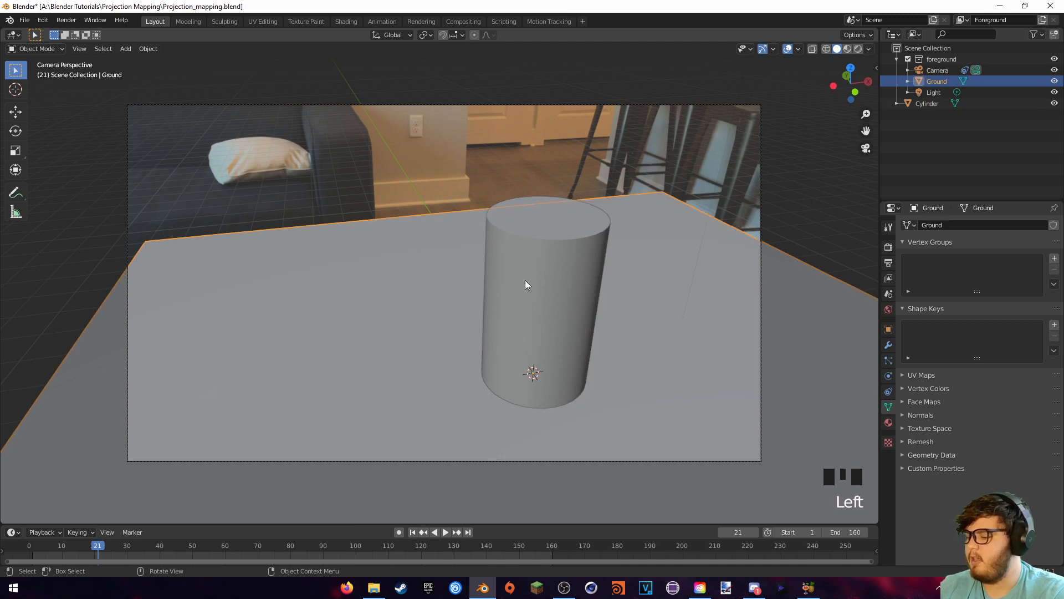
key("h")
left_click(583, 255)
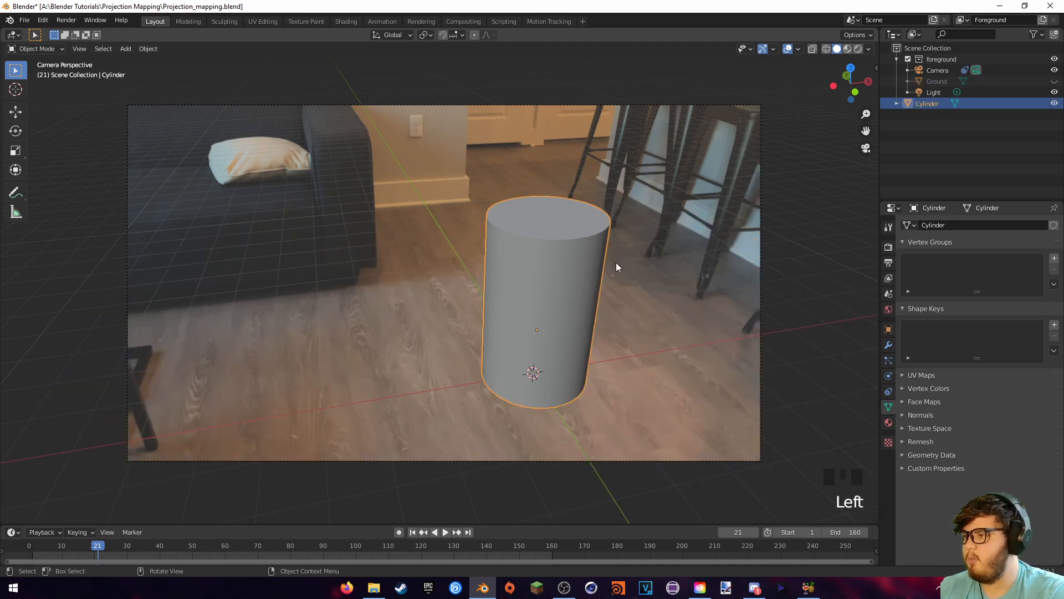
key("g")
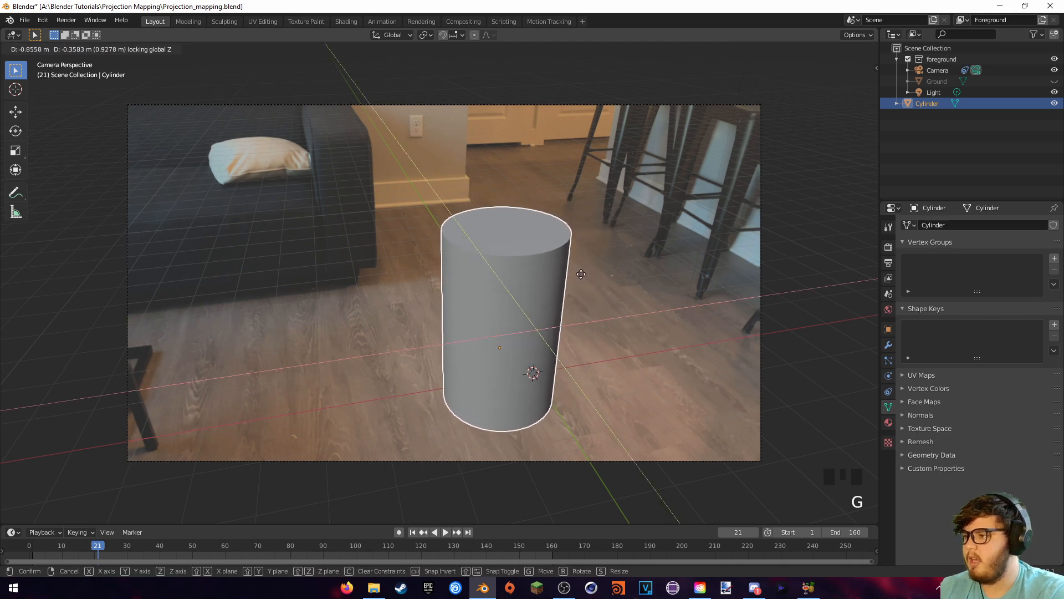
left_click(526, 330)
At frame 65, move the cylinder about 1.4 m back across the floor toward the frame's centre with global Z locked
left_click_drag(121, 540, 241, 550)
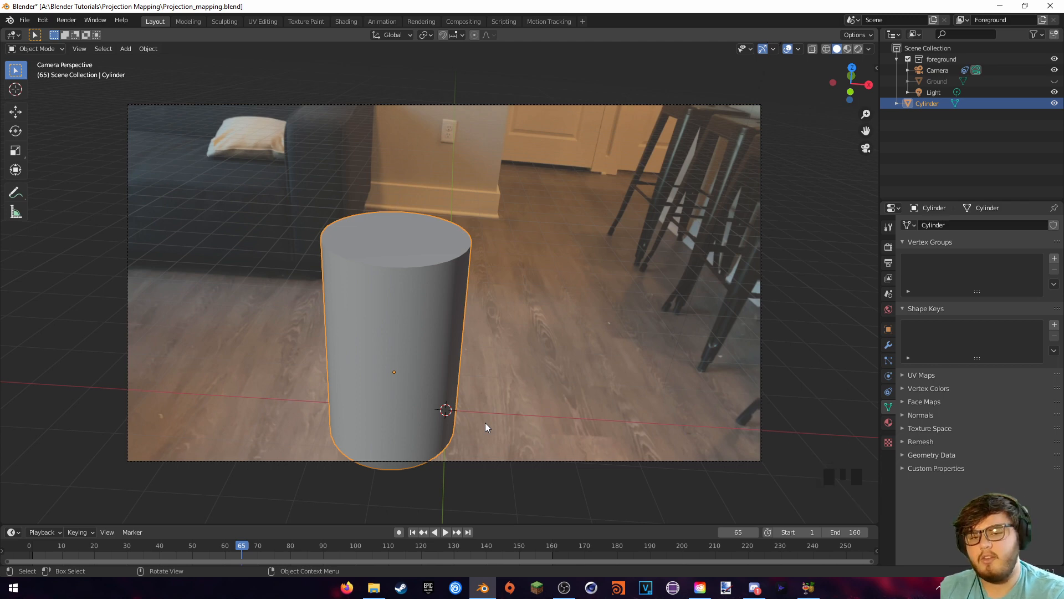
key("g")
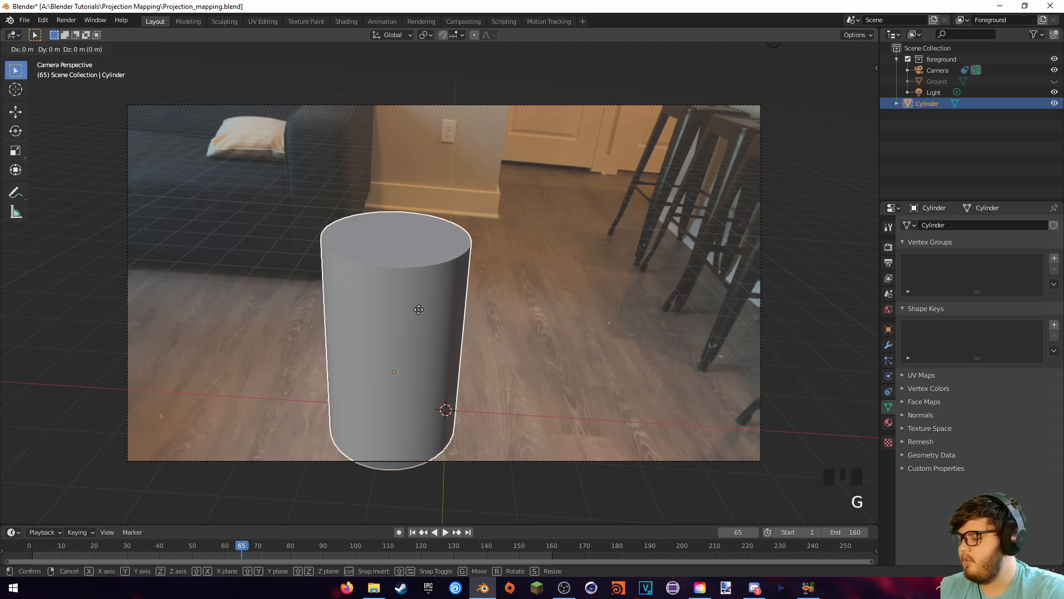
key("shift+z")
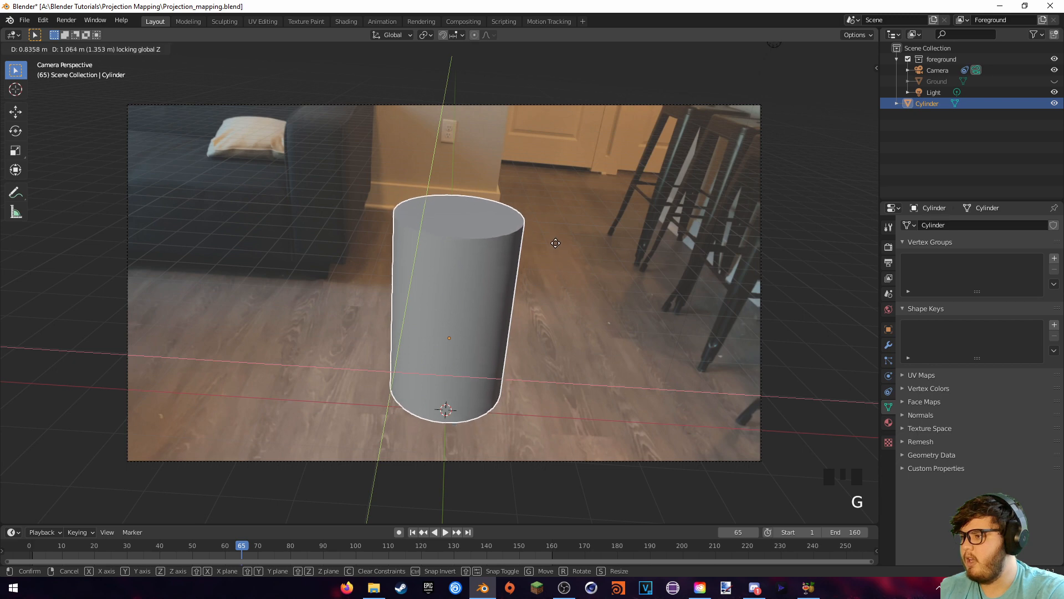
left_click(559, 243)
Lower the cylinder's top face about 0.5 m along the global Z axis
key("Tab")
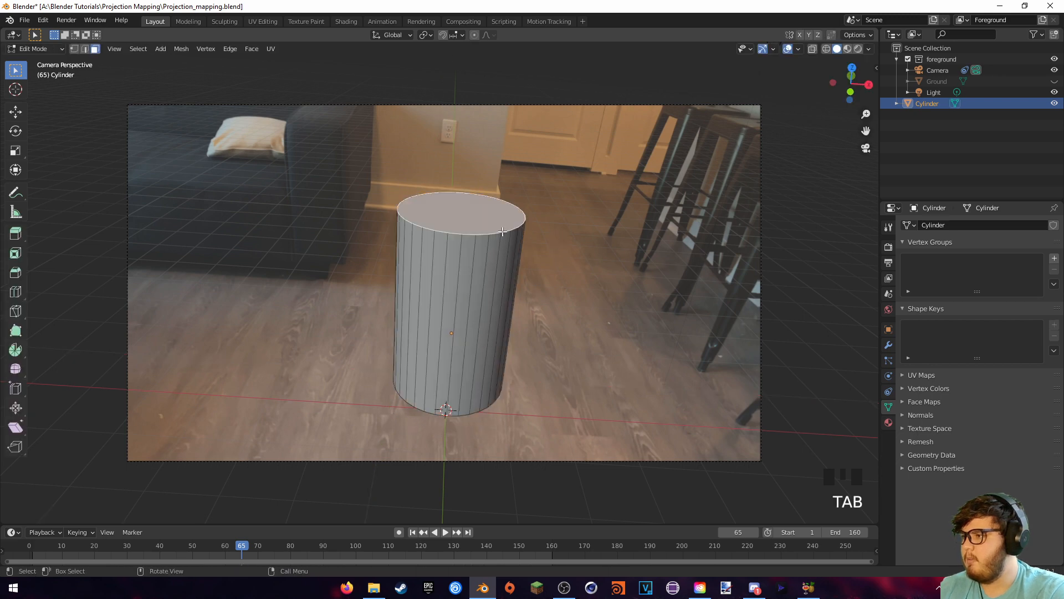
key("g")
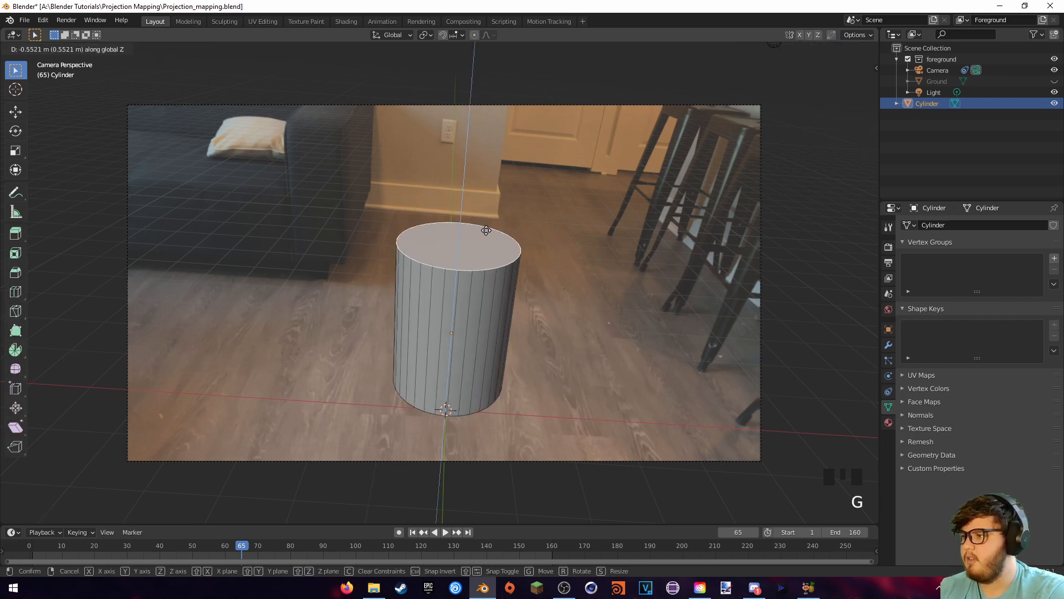
left_click(495, 231)
key("Tab")
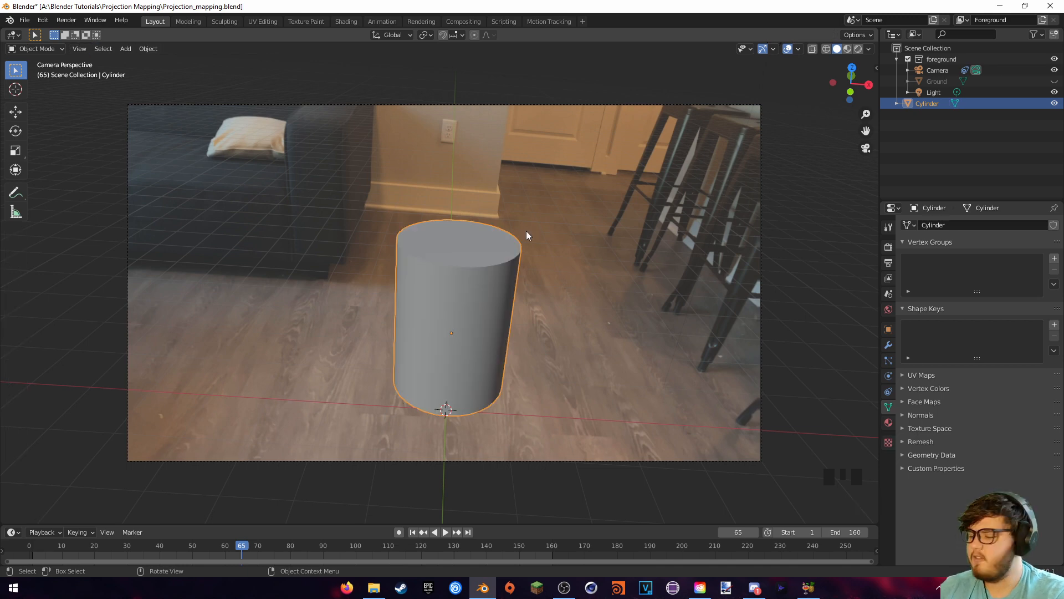
Unhide the Ground plane and switch the viewport to Rendered shading
key("alt+h")
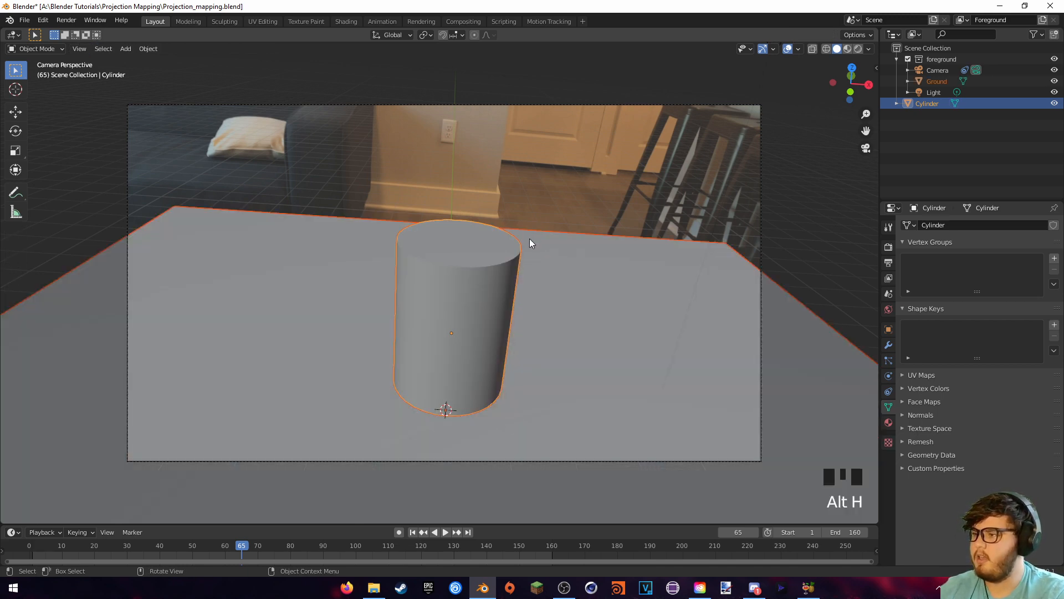
key("z")
left_click(564, 198)
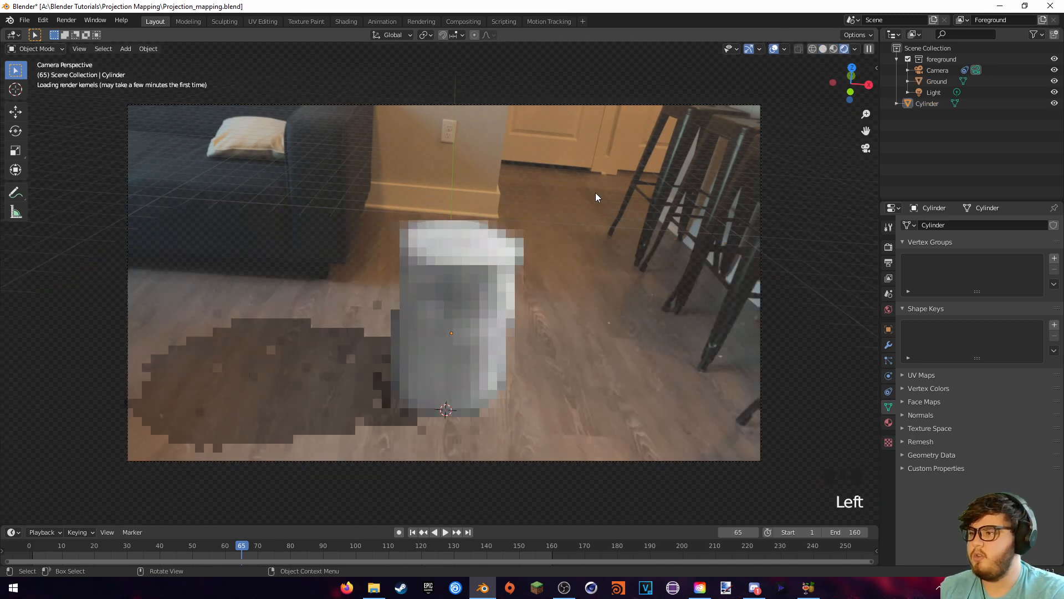
scroll(542, 320, "down", 1)
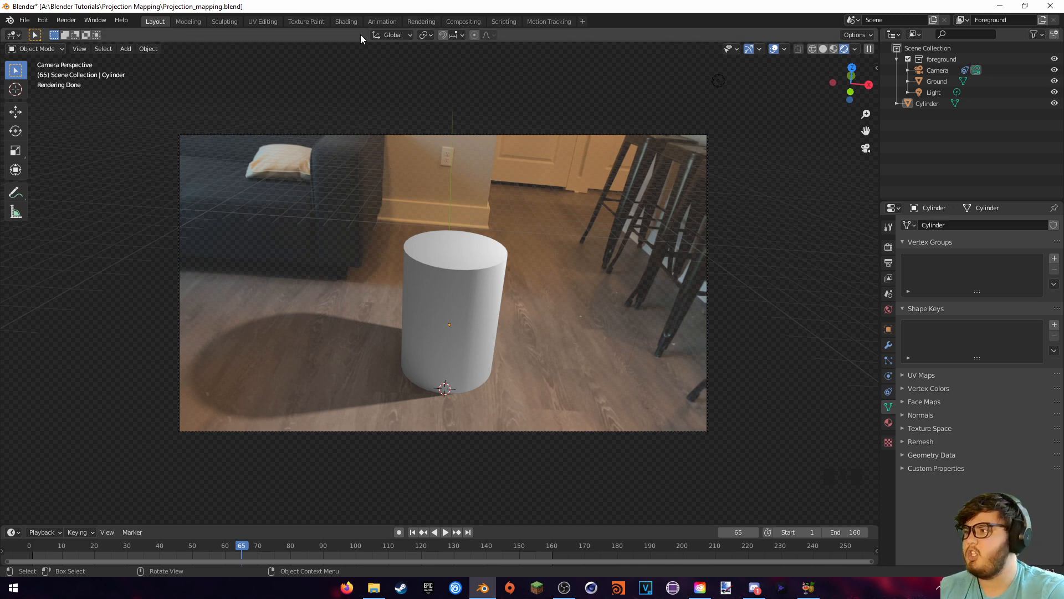
In the Shading workspace's World nodes, add an Environment Texture and connect its Color to the Background node's Color
left_click(341, 21)
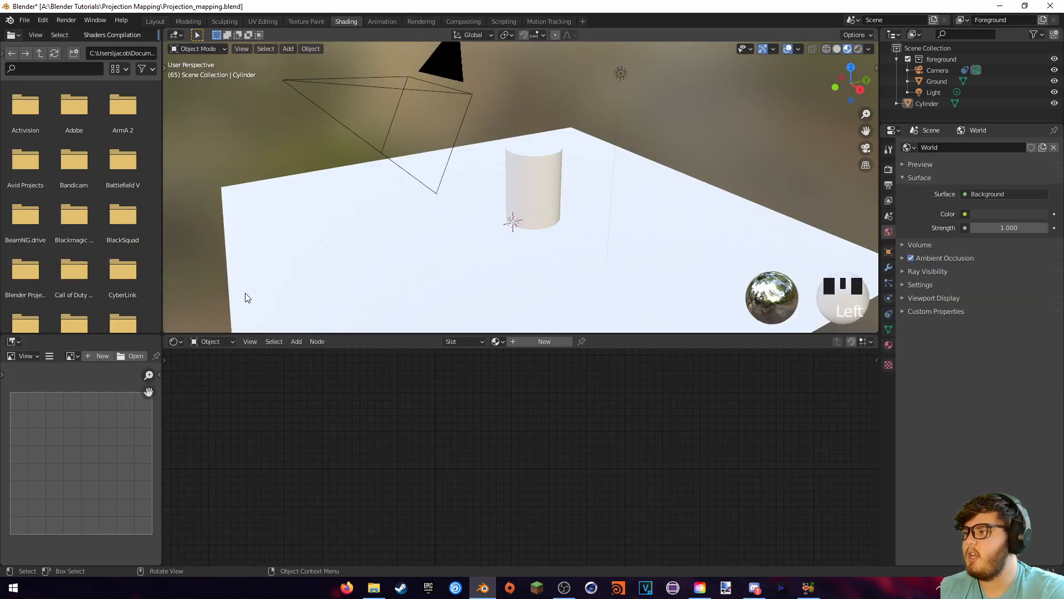
left_click(212, 341)
left_click(214, 365)
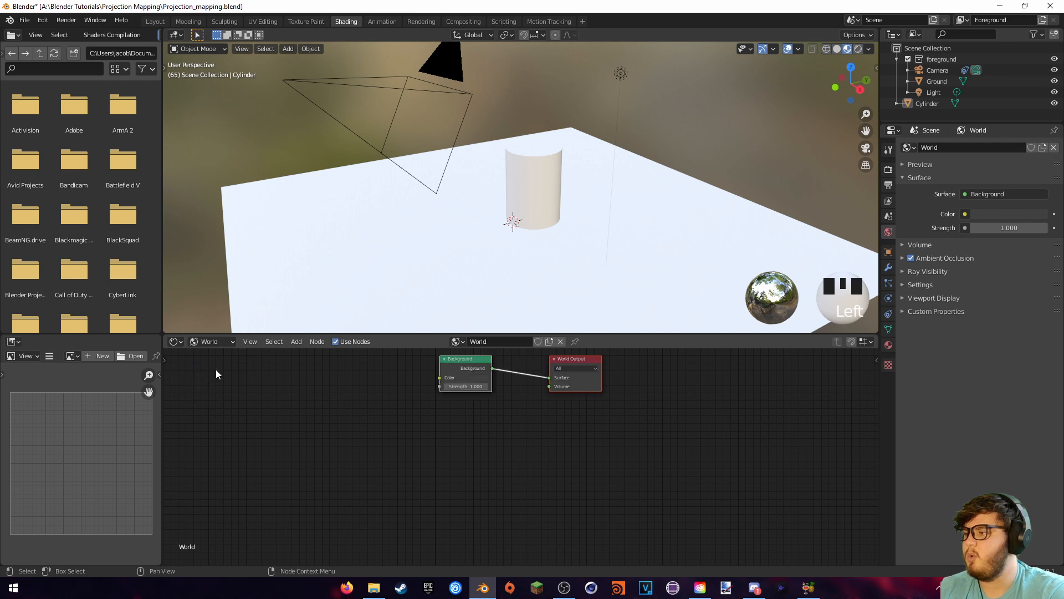
key("shift+a")
left_click(375, 364)
type("en")
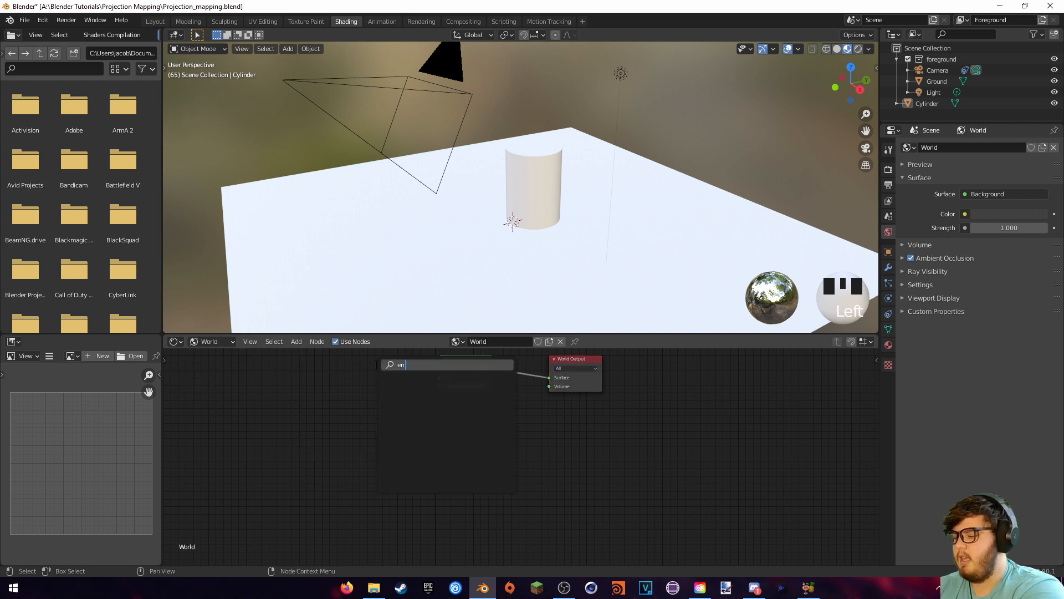
type("v")
left_click(435, 385)
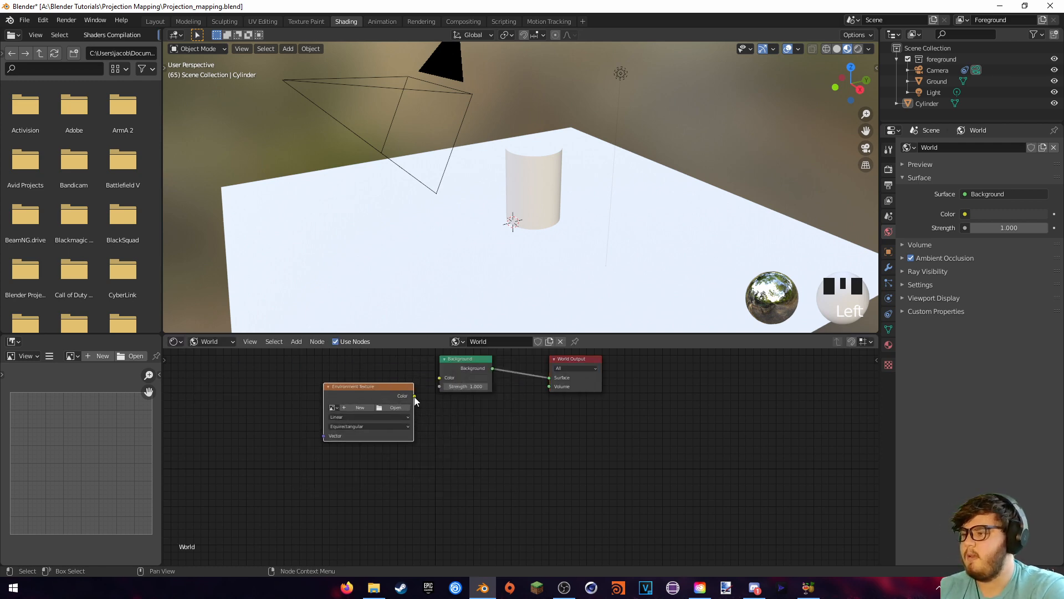
left_click_drag(415, 396, 439, 378)
left_click_drag(380, 392, 363, 380)
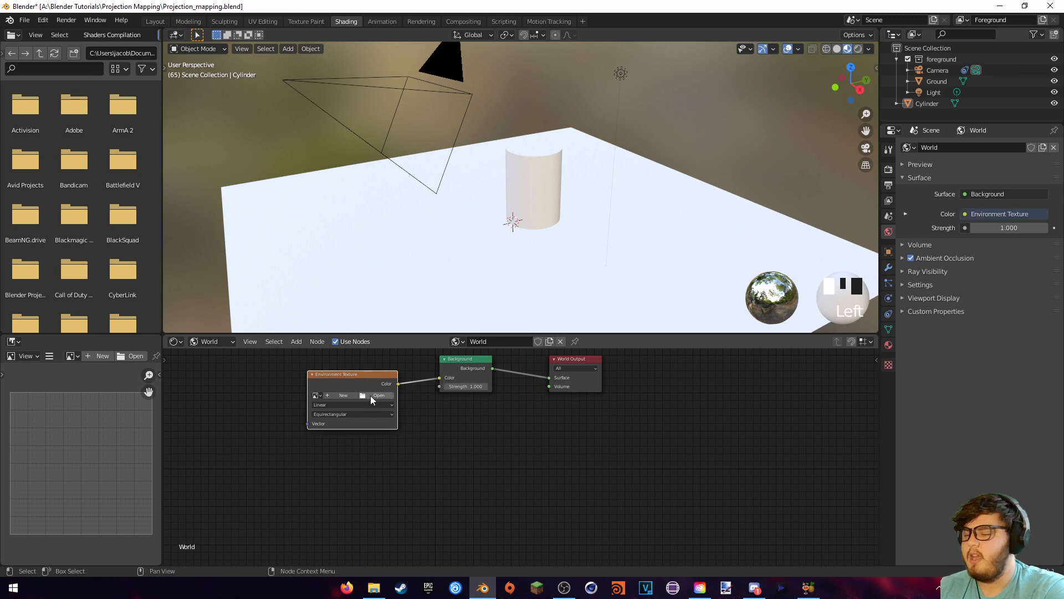
Load peppermint_powerplant_4k.hdr into the Environment Texture and preview the cylinder through the camera in Rendered shading
left_click(371, 398)
double_click(417, 93)
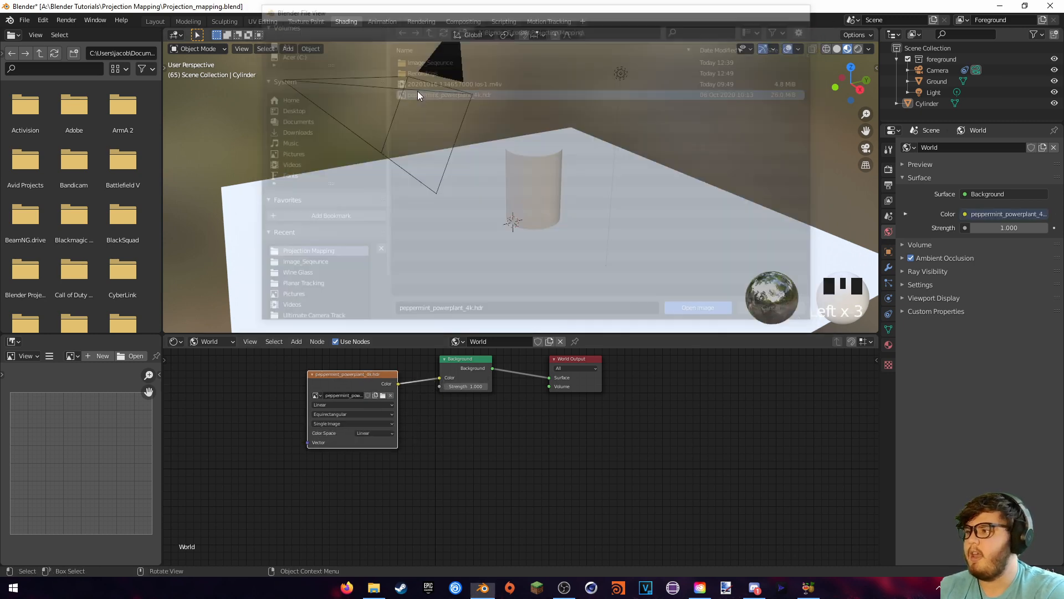
key("z")
key("KP_0")
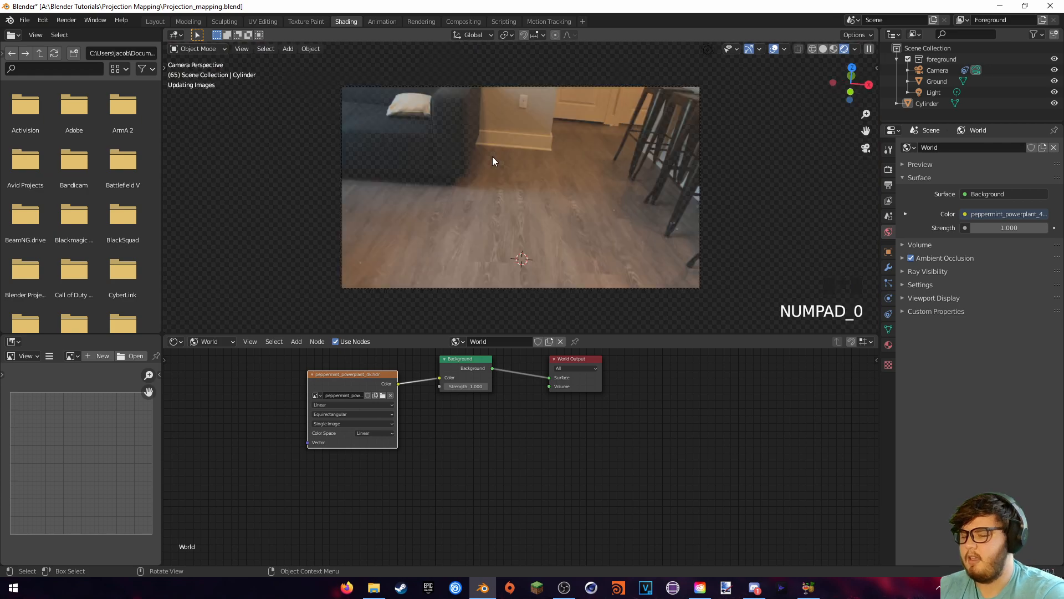
scroll(527, 205, "up", 3)
middle_click_drag(544, 220, 597, 195, "shift")
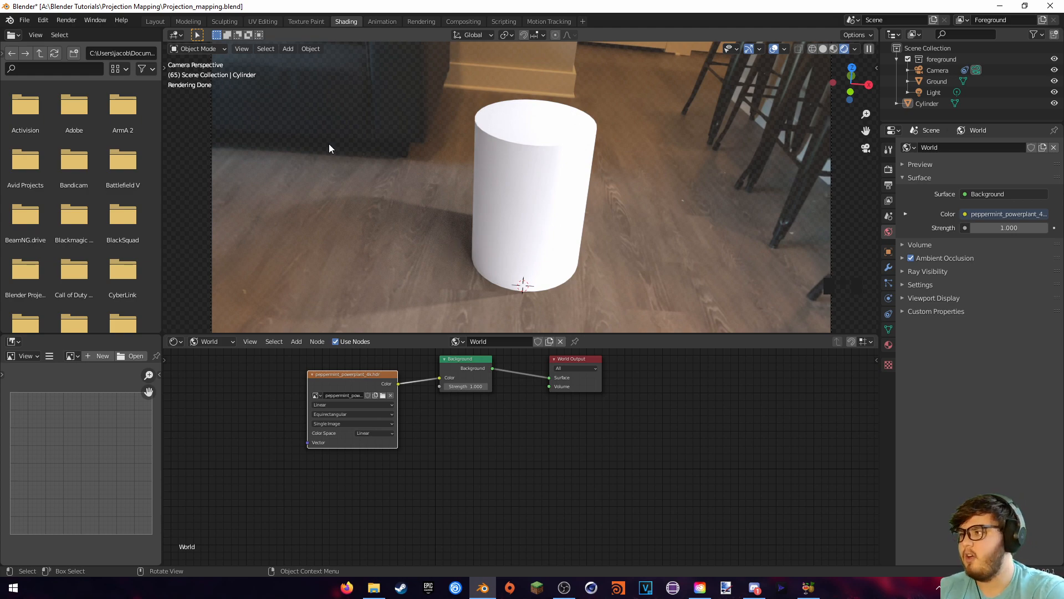
In the Layout workspace, move Camera and Light out of the foreground collection into Scene Collection, and move Cylinder into foreground
left_click(155, 22)
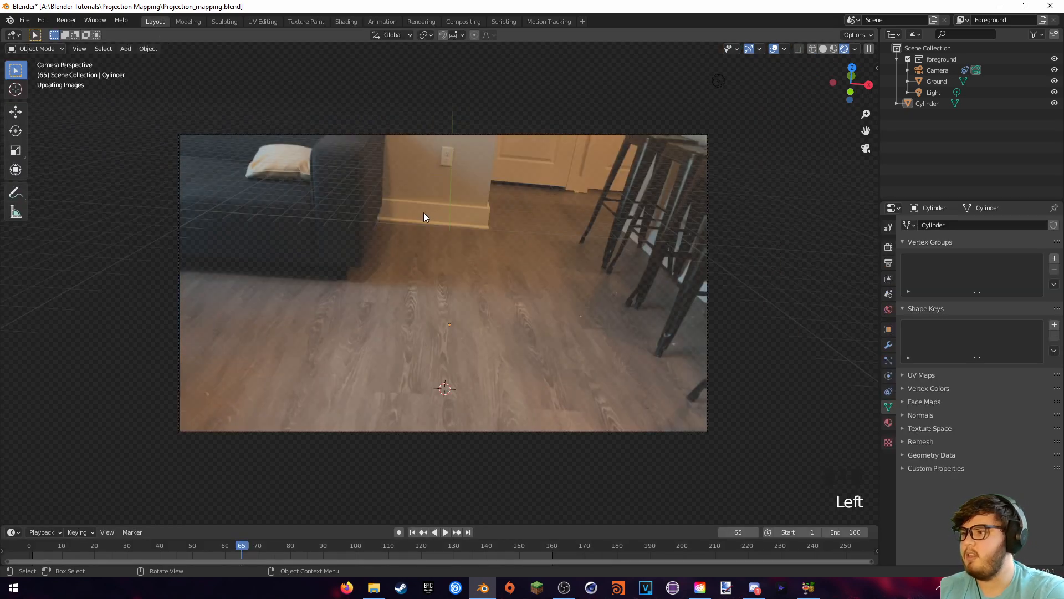
scroll(560, 288, "up", 2)
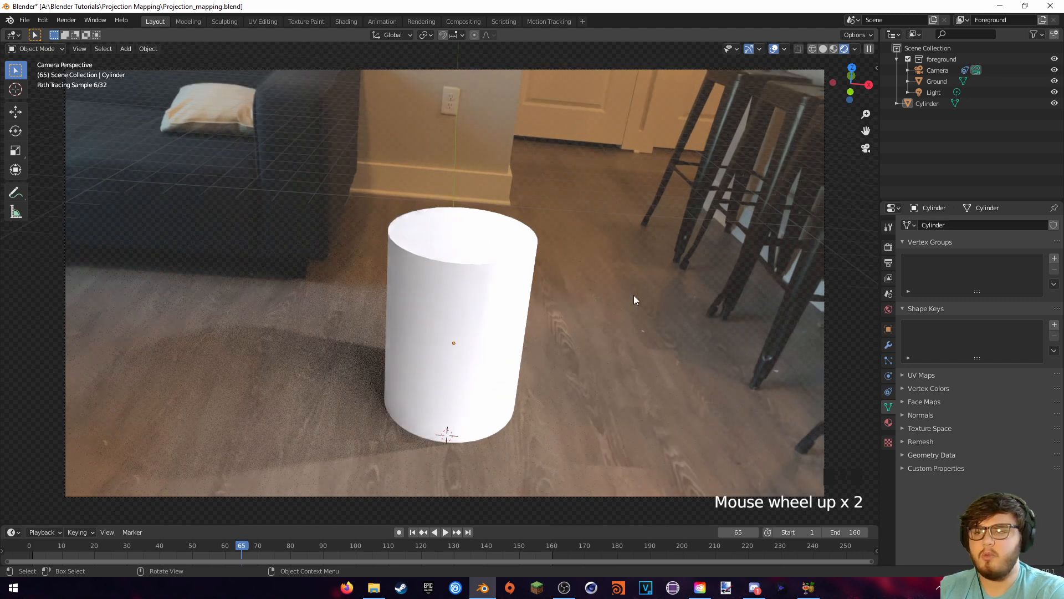
left_click(927, 93)
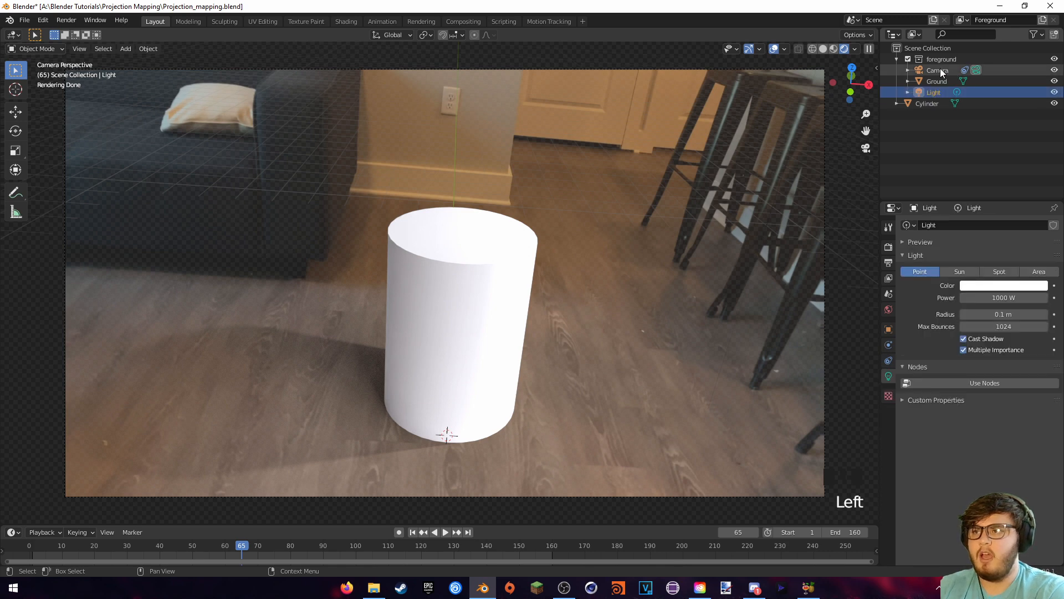
left_click(939, 68, "shift")
left_click(940, 71)
left_click(937, 91, "ctrl")
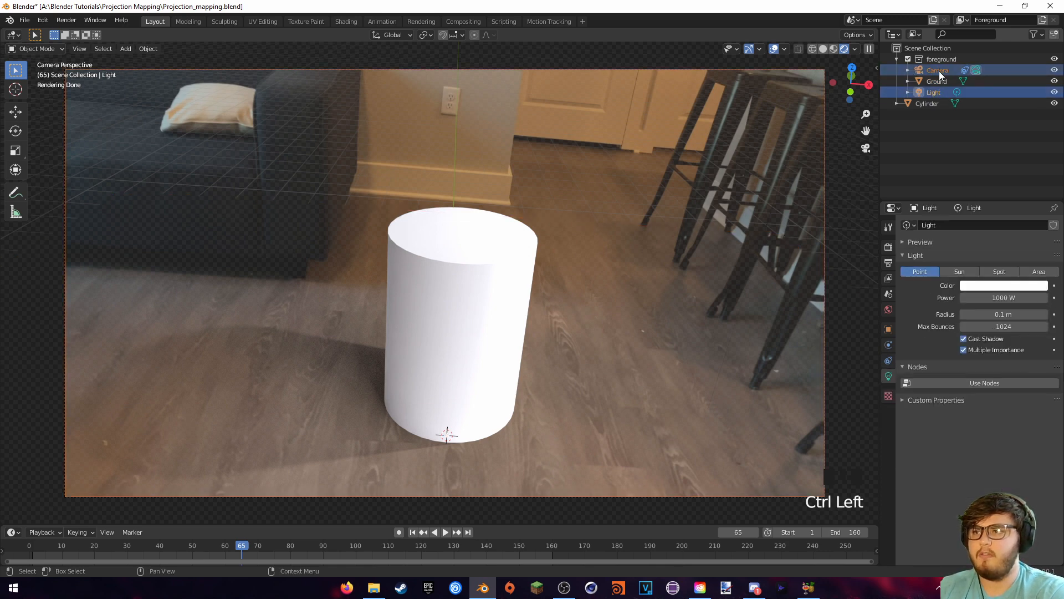
left_click_drag(939, 71, 931, 50)
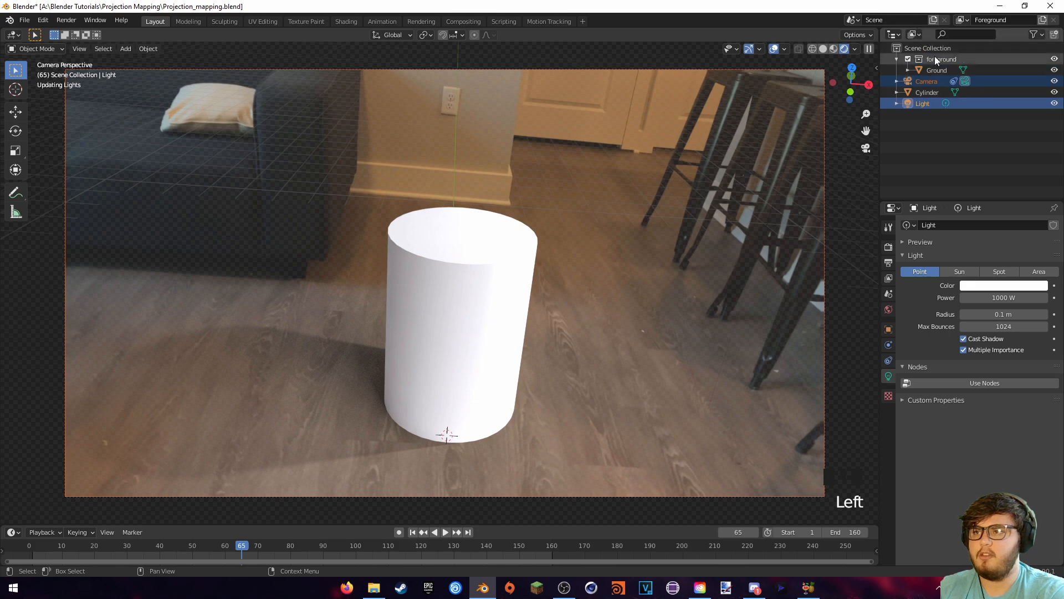
left_click(925, 91)
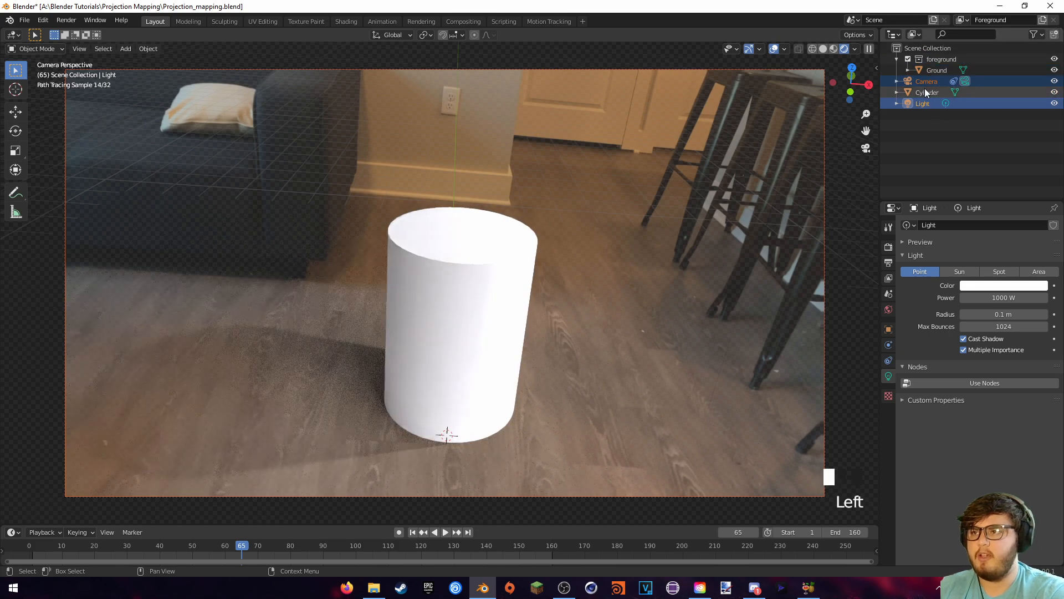
left_click_drag(919, 89, 940, 60)
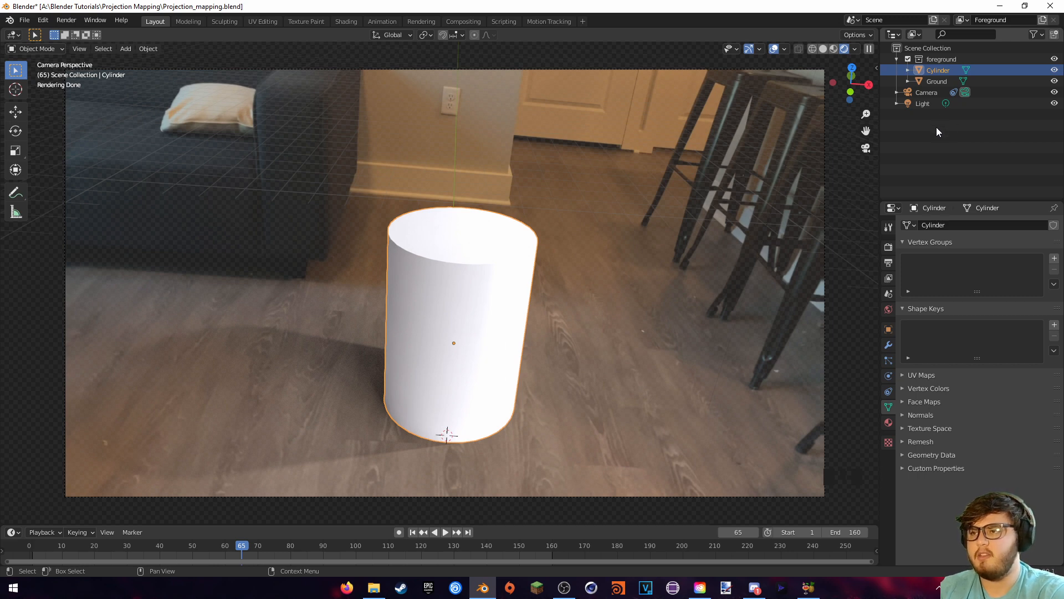
Create a new collection named Ground and move the Ground plane out of foreground into it
right_click(936, 128)
left_click(895, 127)
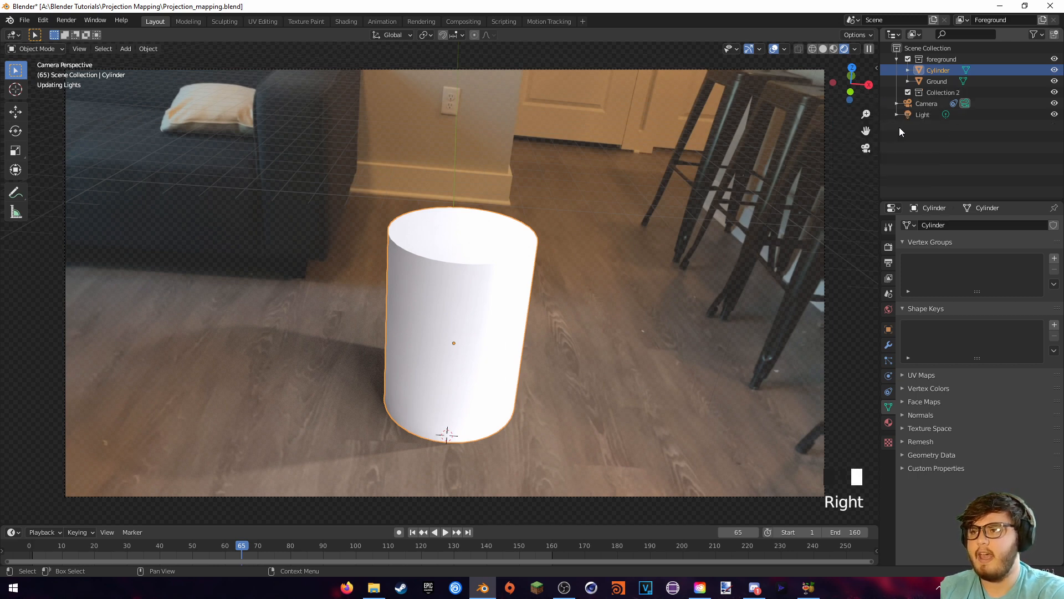
left_click(942, 92)
double_click(942, 92)
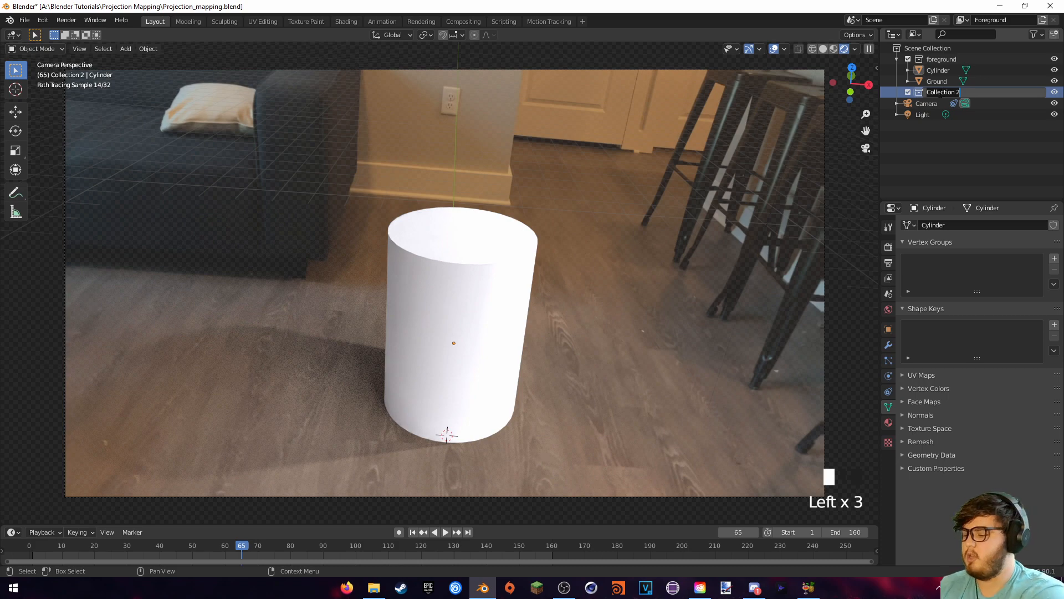
type("Grouned")
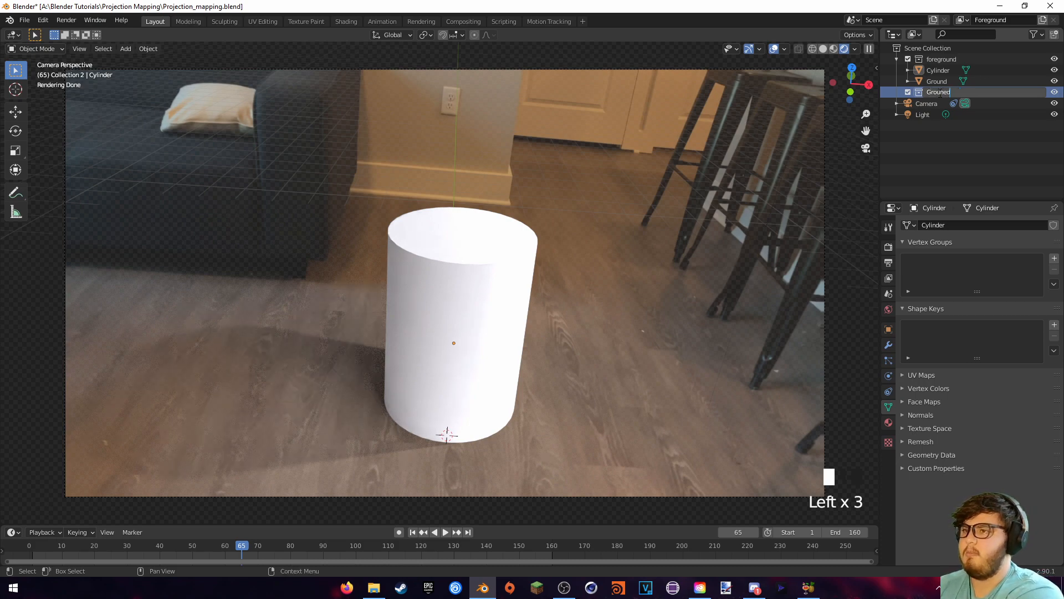
key("BackSpace")
key("Return")
key("ctrl+z")
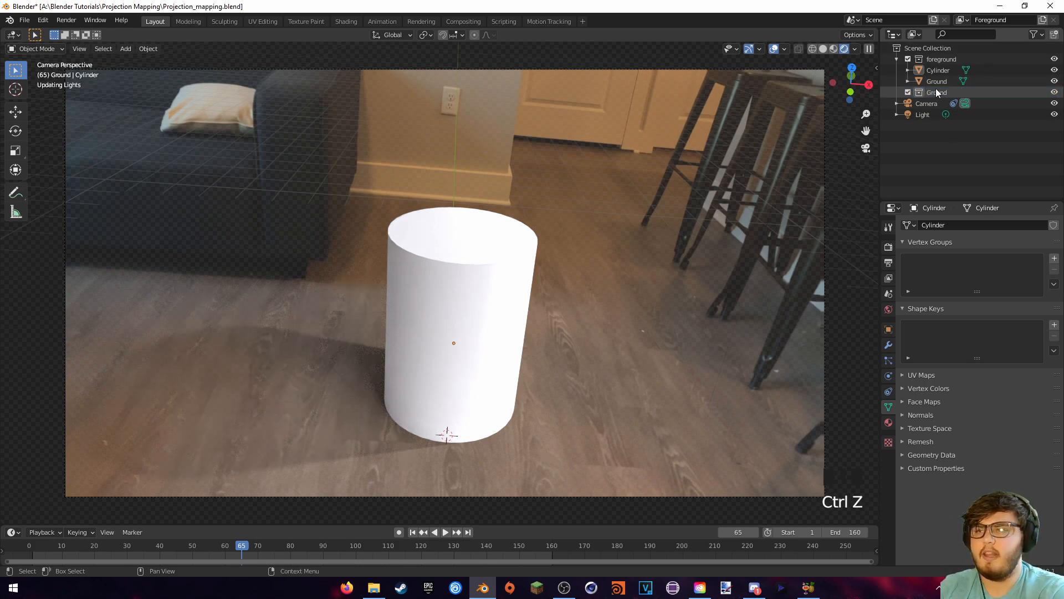
left_click_drag(936, 82, 934, 90)
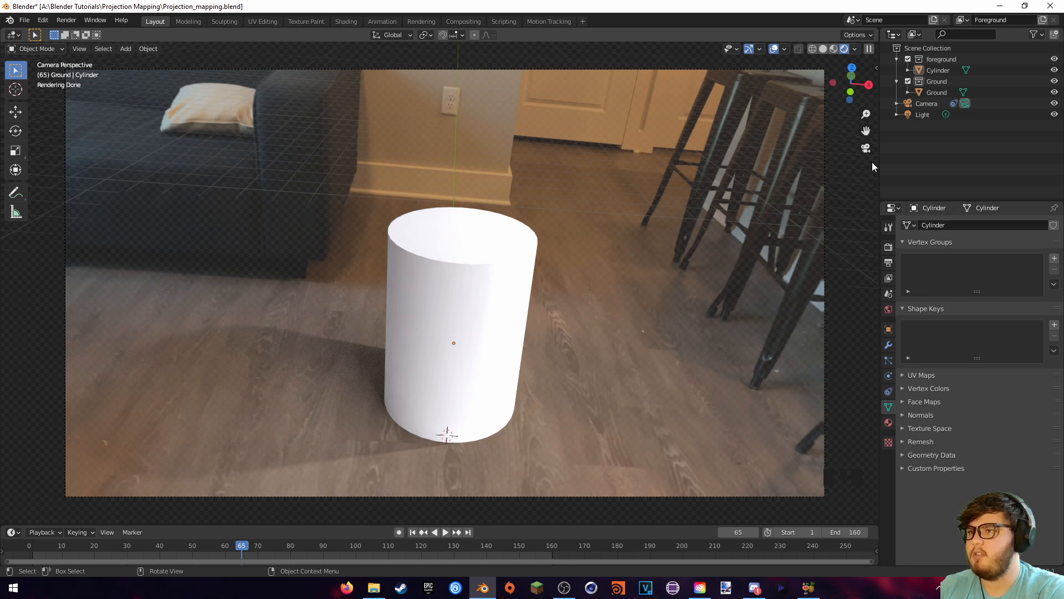
Set the Ground collection to Indirect Only in the view layer
left_click(937, 81)
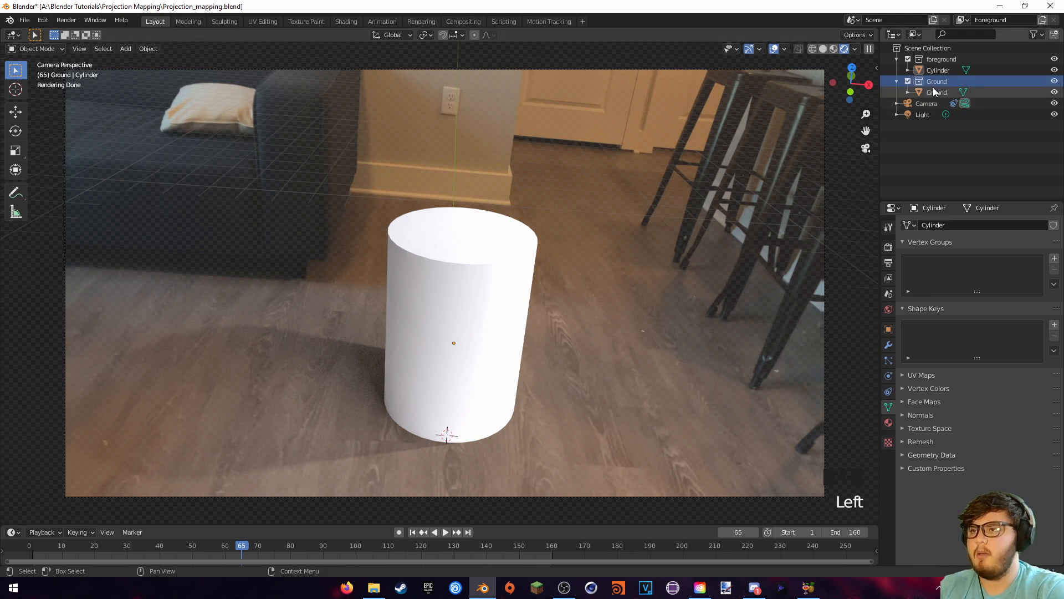
right_click(937, 81)
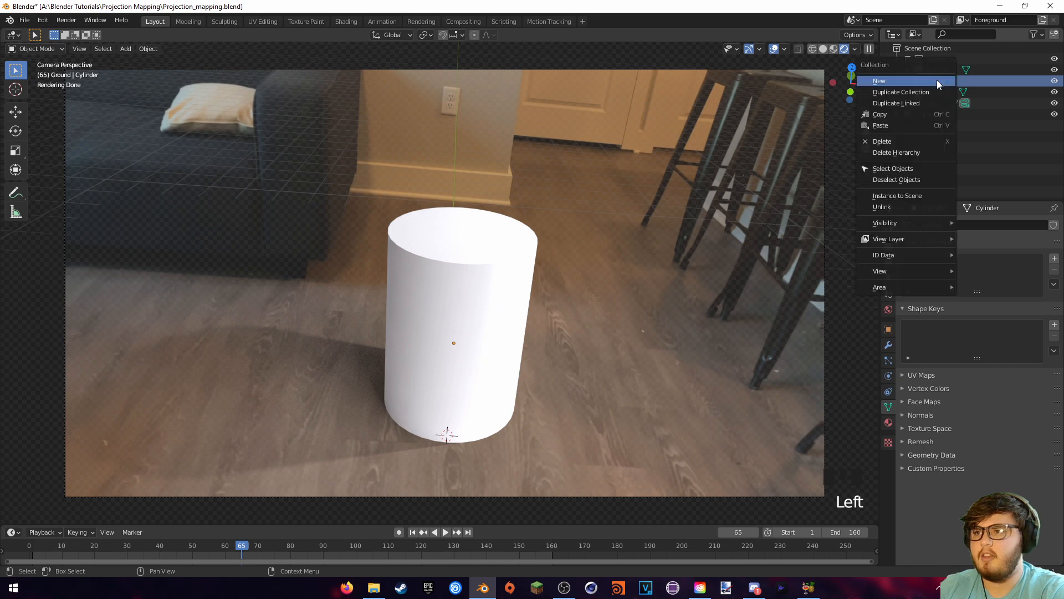
right_click(929, 81)
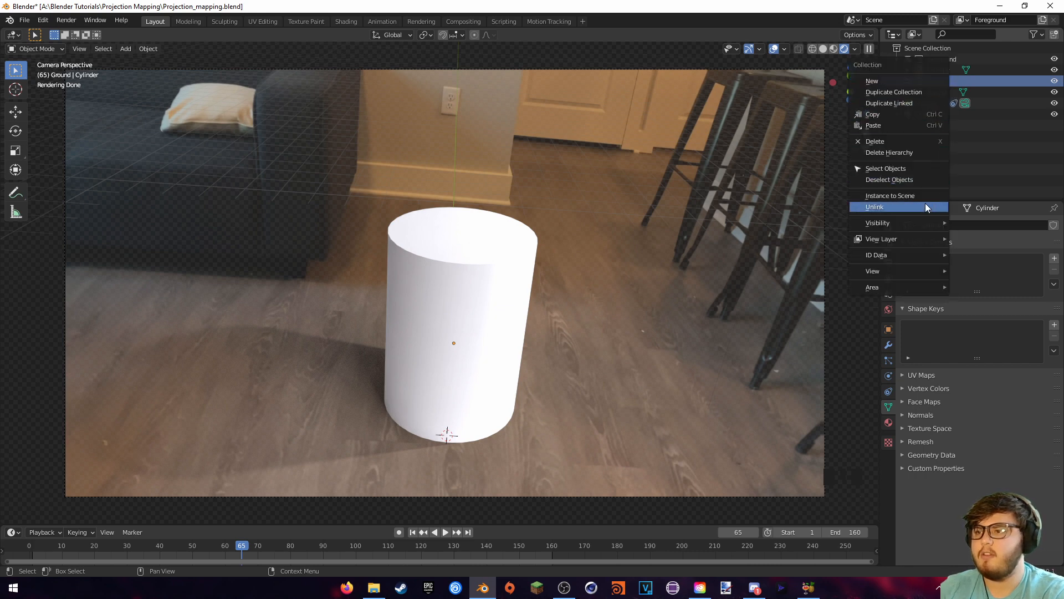
mouse_move(887, 241)
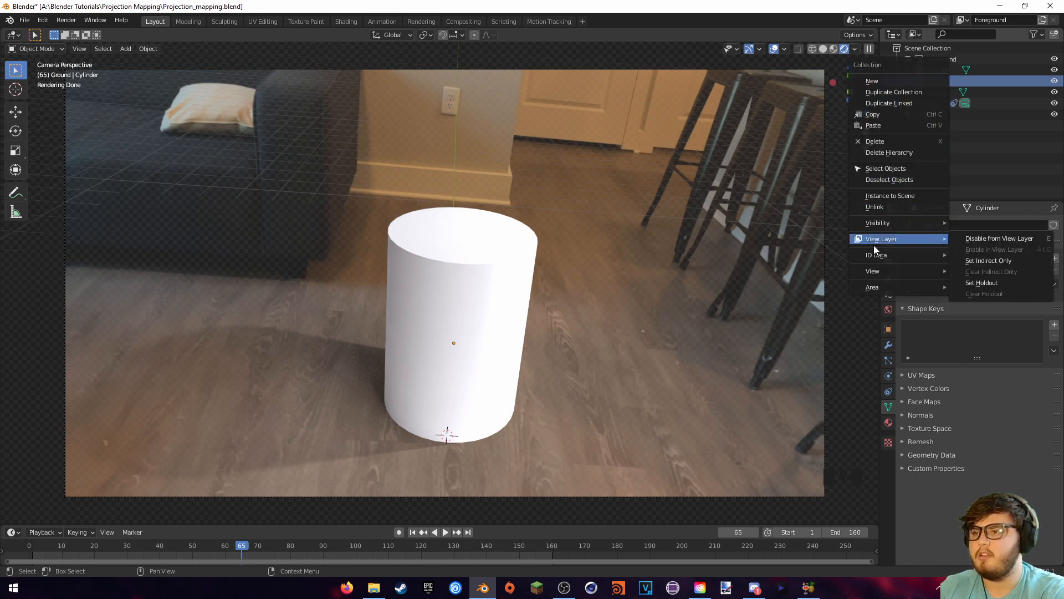
left_click(982, 261)
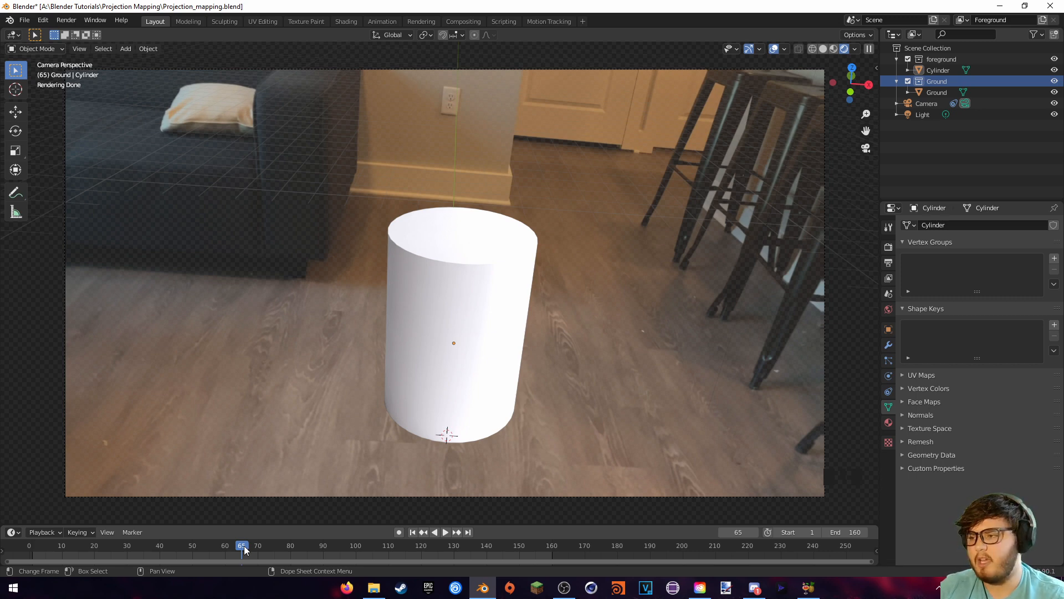
In the Compositing workspace, move the Render Layers node up beneath the Movie Clip node, close to Alpha Over
left_click(452, 22)
middle_click_drag(525, 186, 484, 81)
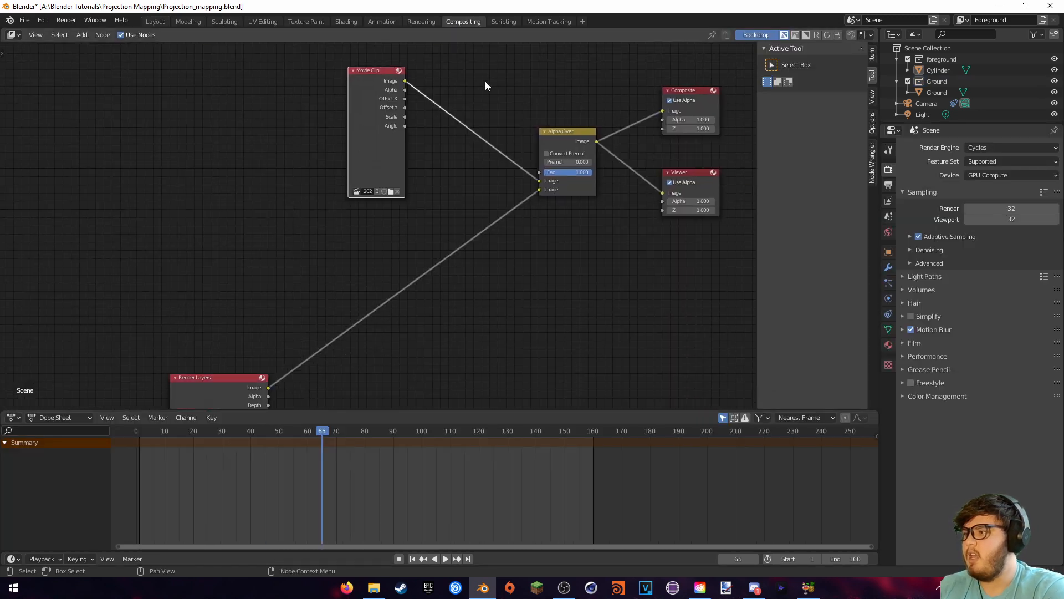
left_click_drag(234, 383, 518, 230)
middle_click_drag(519, 230, 386, 250)
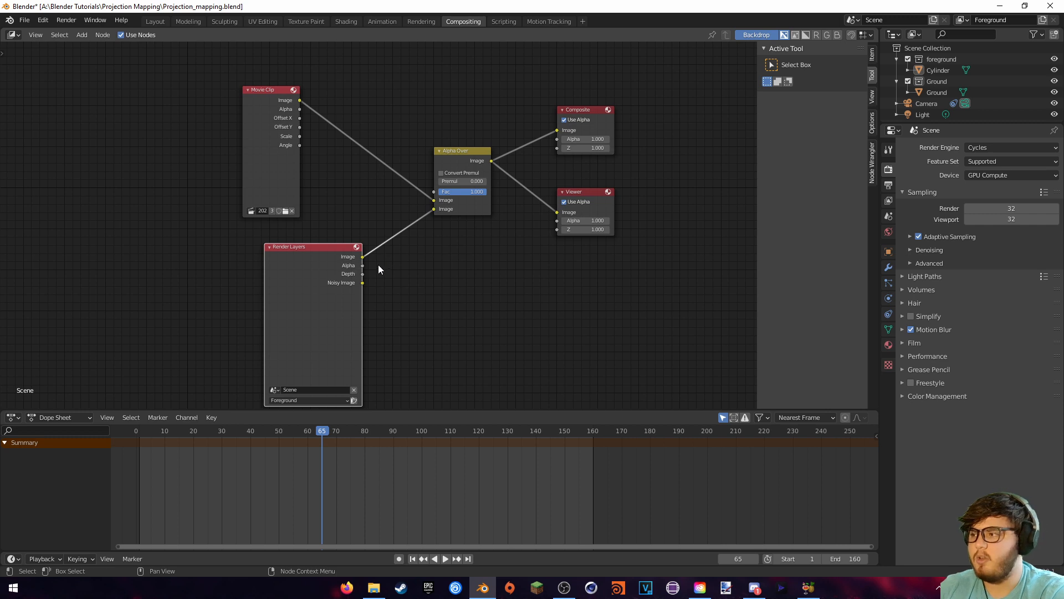
Add a Denoise node below Alpha Over, beside the Render Layers node
key("shift+a")
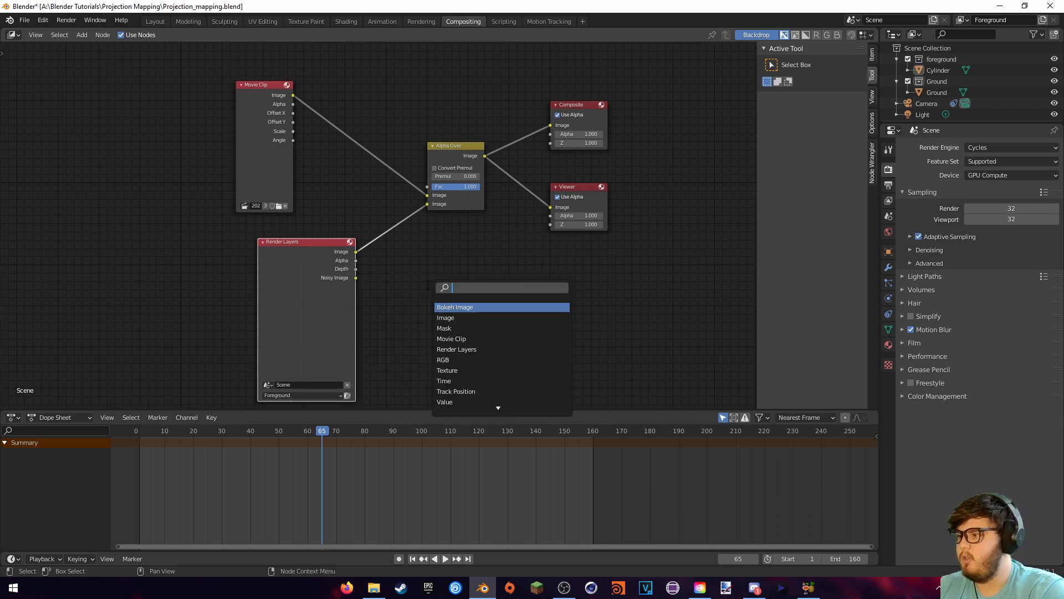
type("den")
key("Return")
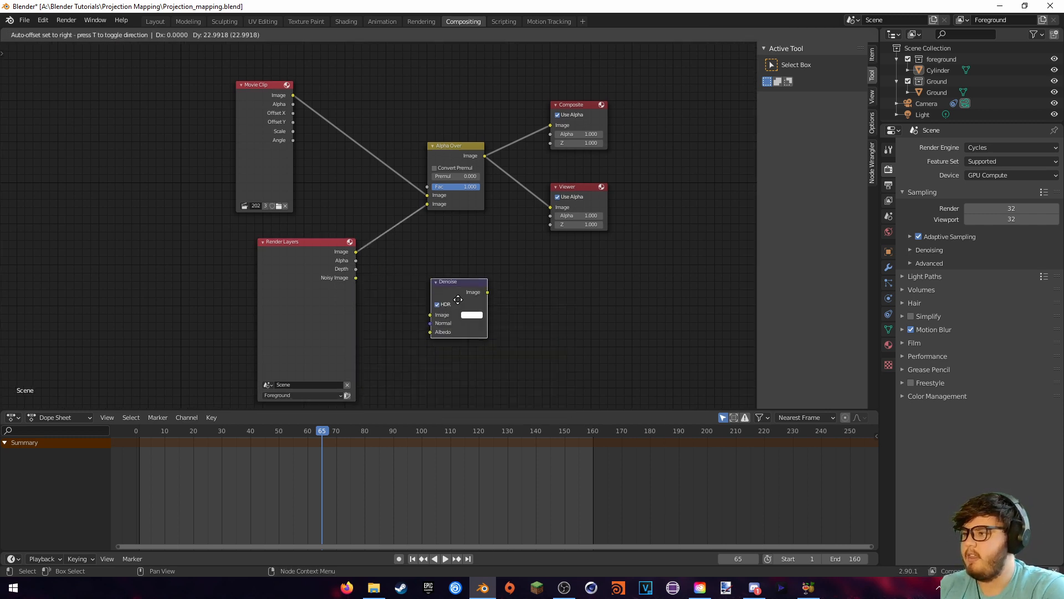
left_click(445, 288)
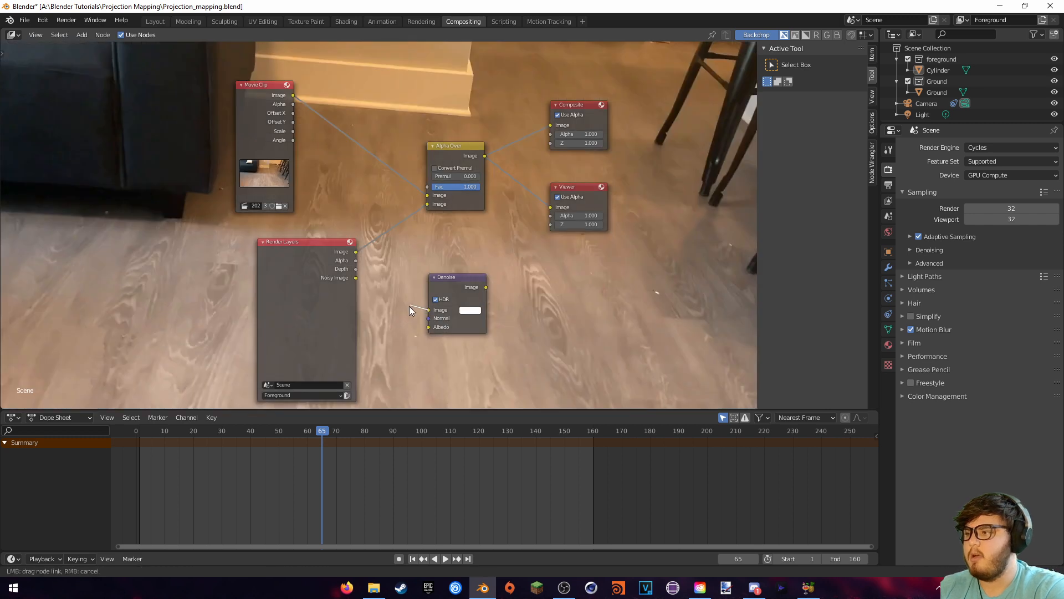
left_click_drag(342, 275, 350, 275)
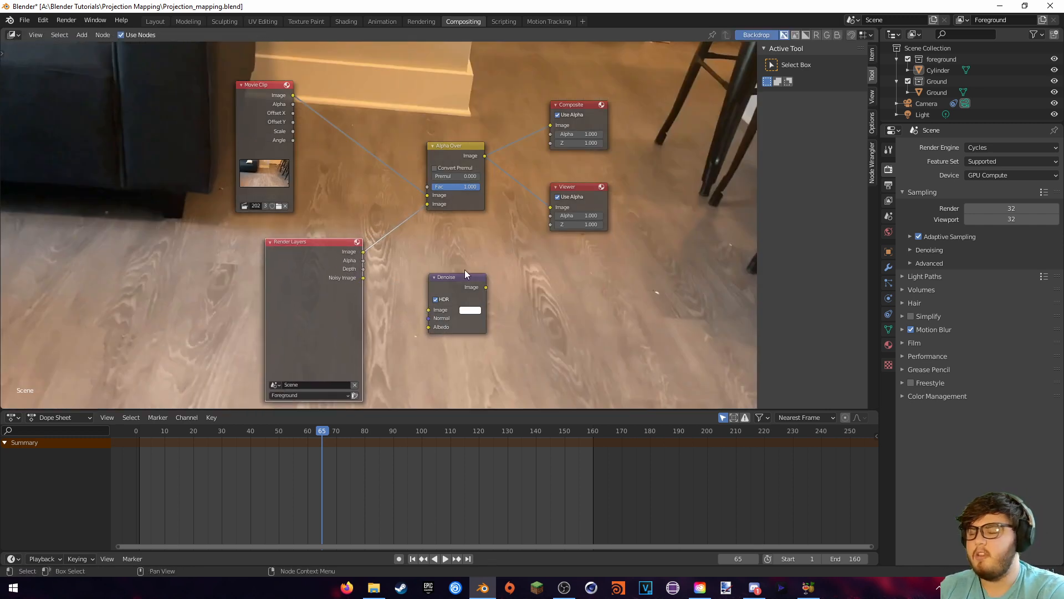
Enable the Denoising Data pass and connect Noisy Image, Denoising Normal and Denoising Albedo through the Denoise node to Composite
left_click(889, 200)
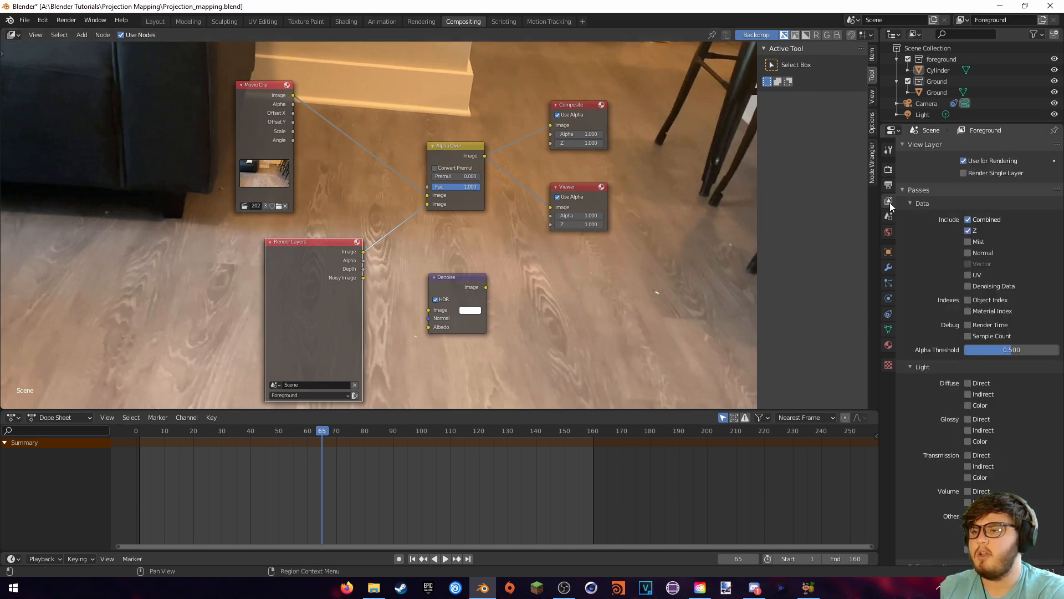
left_click(968, 287)
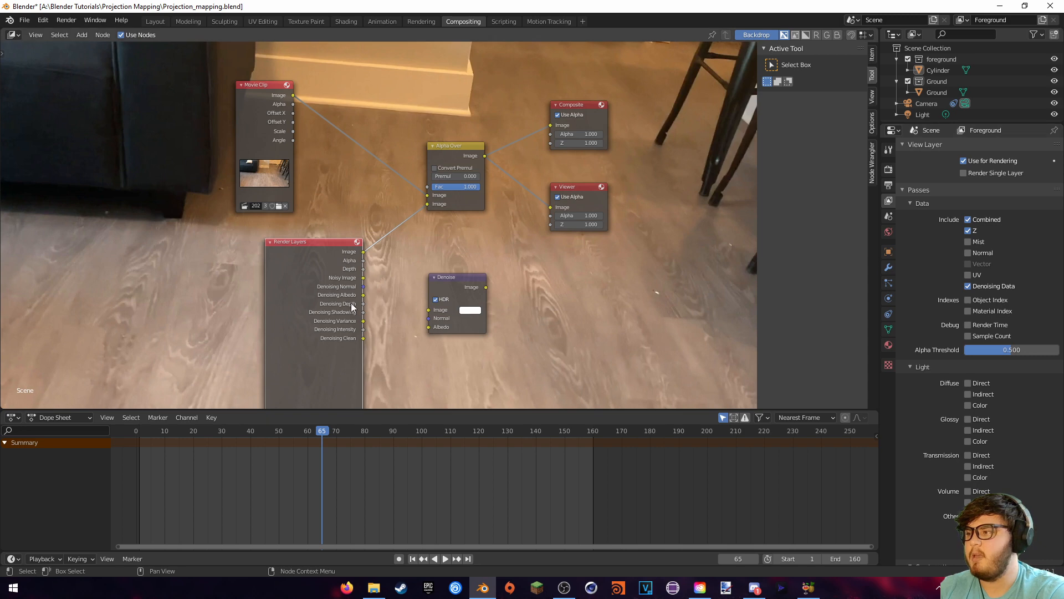
left_click_drag(346, 274, 429, 310)
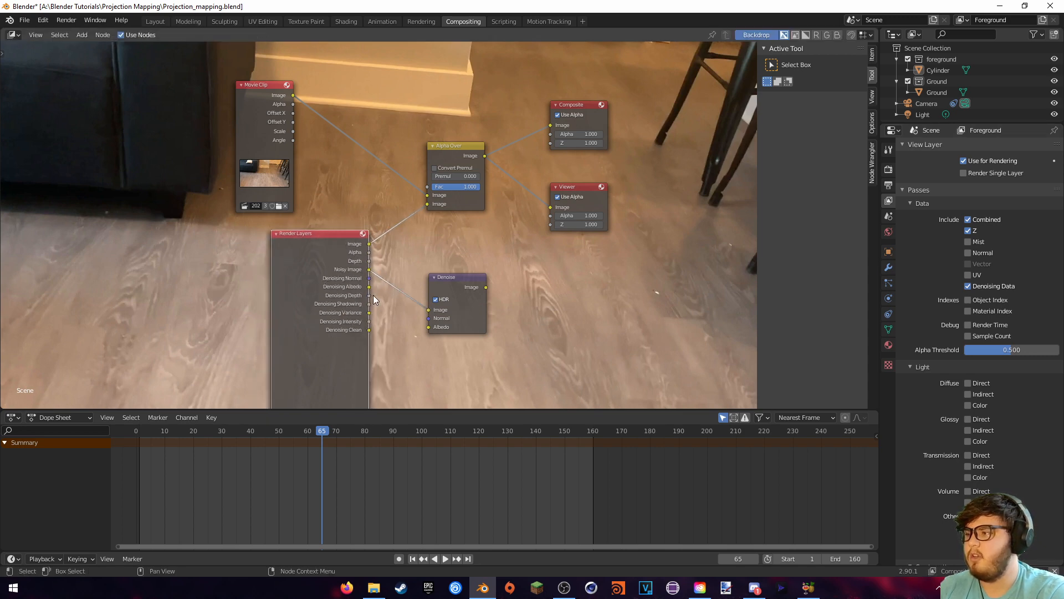
left_click_drag(369, 278, 429, 318)
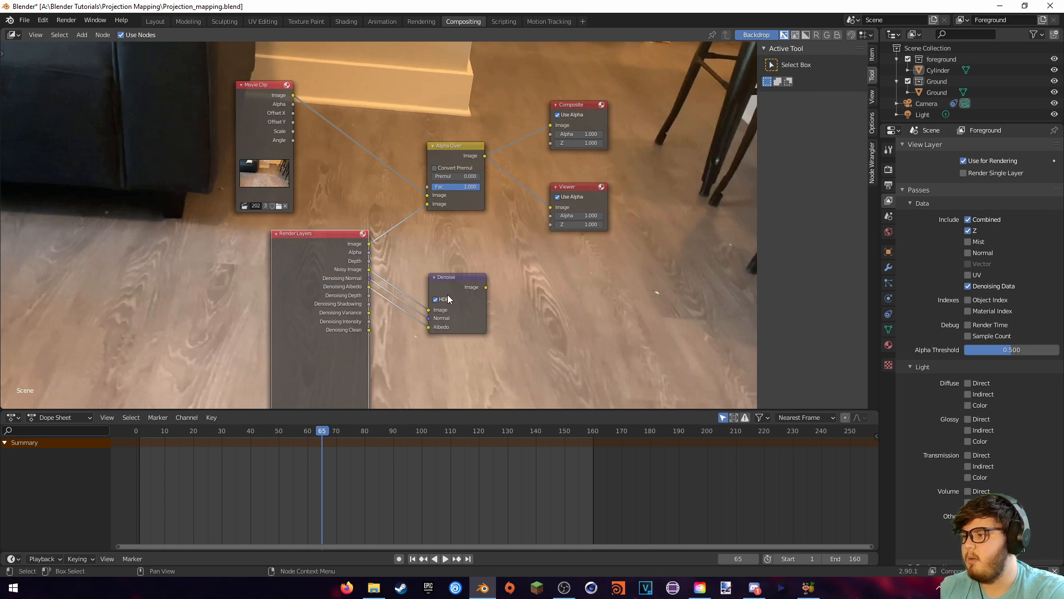
left_click_drag(455, 285, 551, 126)
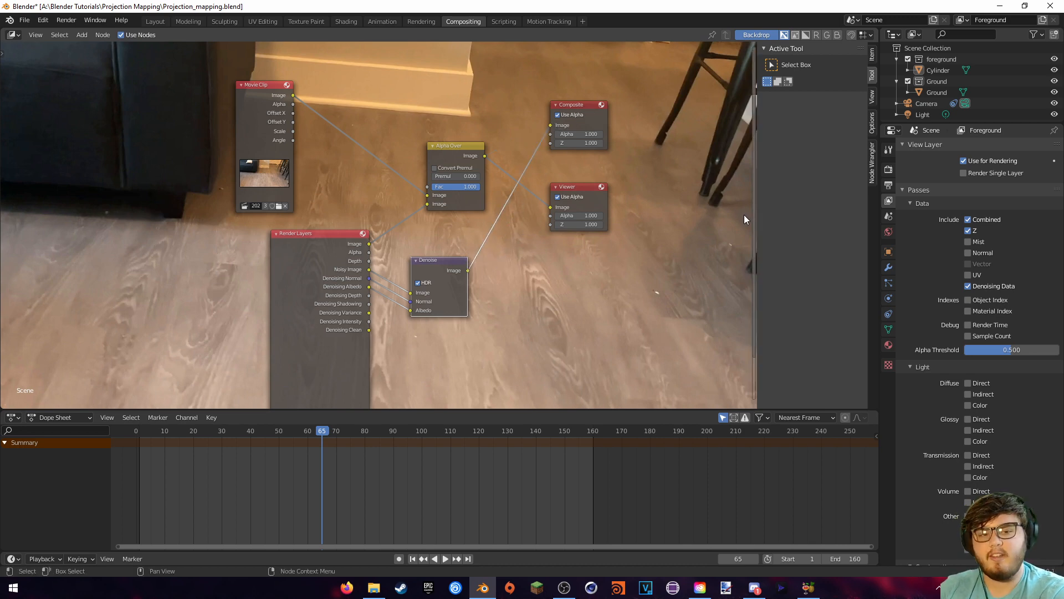
Render frame 65 as a still image
left_click(889, 169)
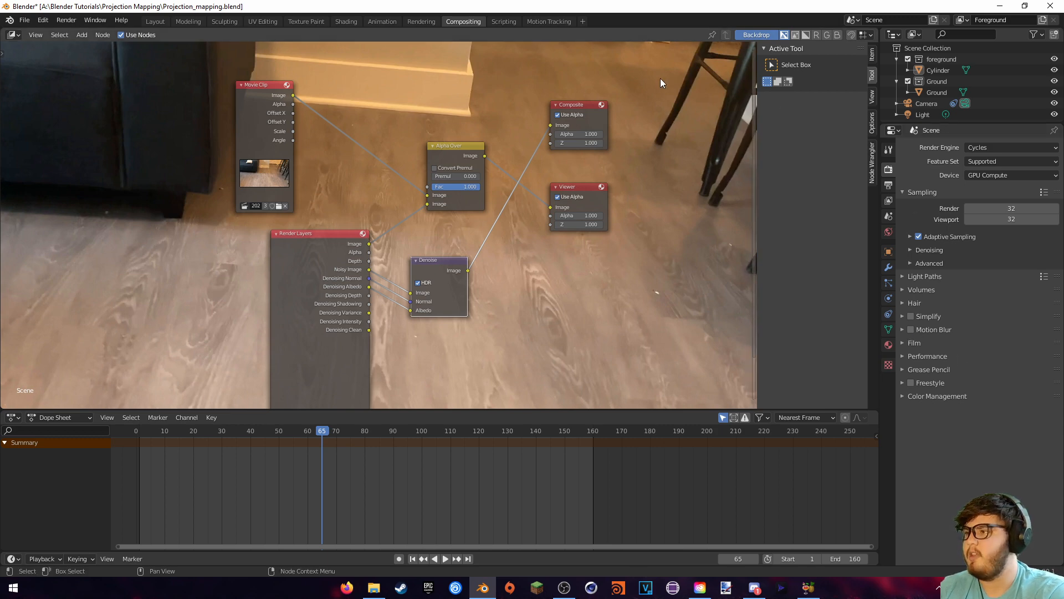
left_click(67, 20)
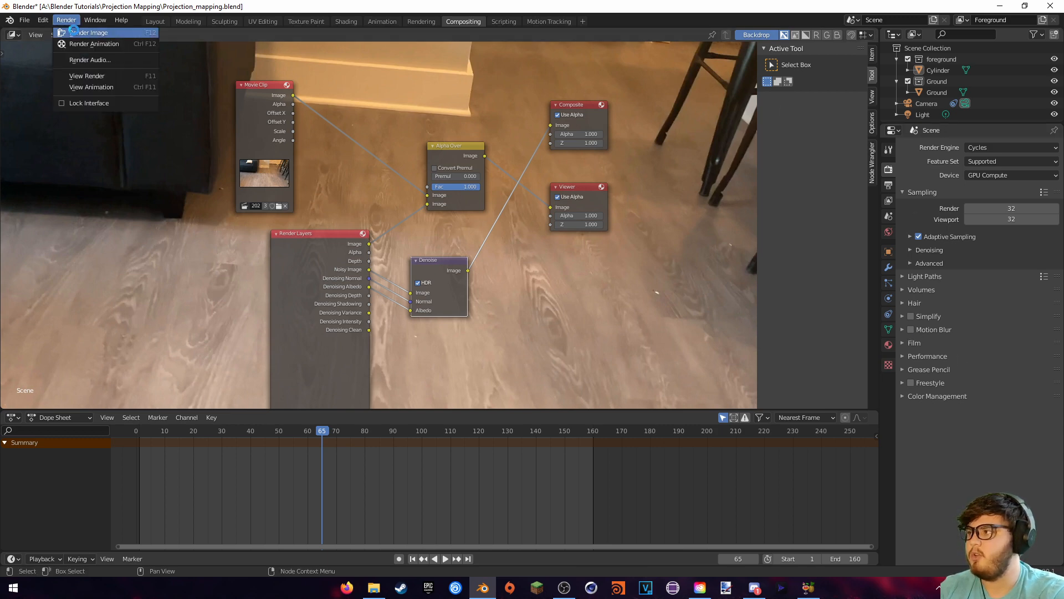
left_click(91, 33)
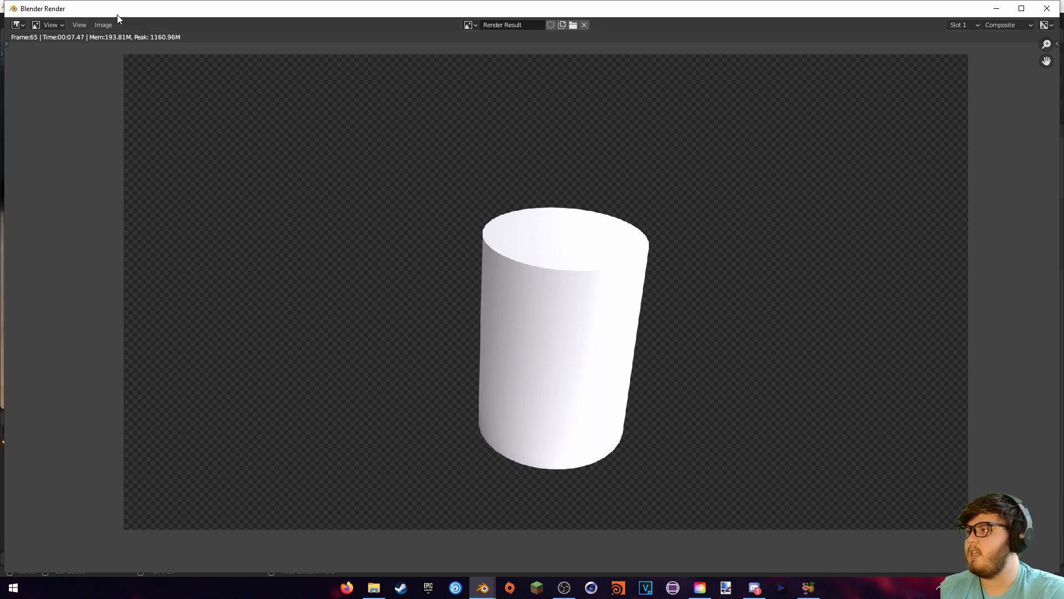
Save the render as 65.png in the Projection Mapping folder in RGBA PNG format and close the render window
left_click(103, 25)
left_click(122, 104)
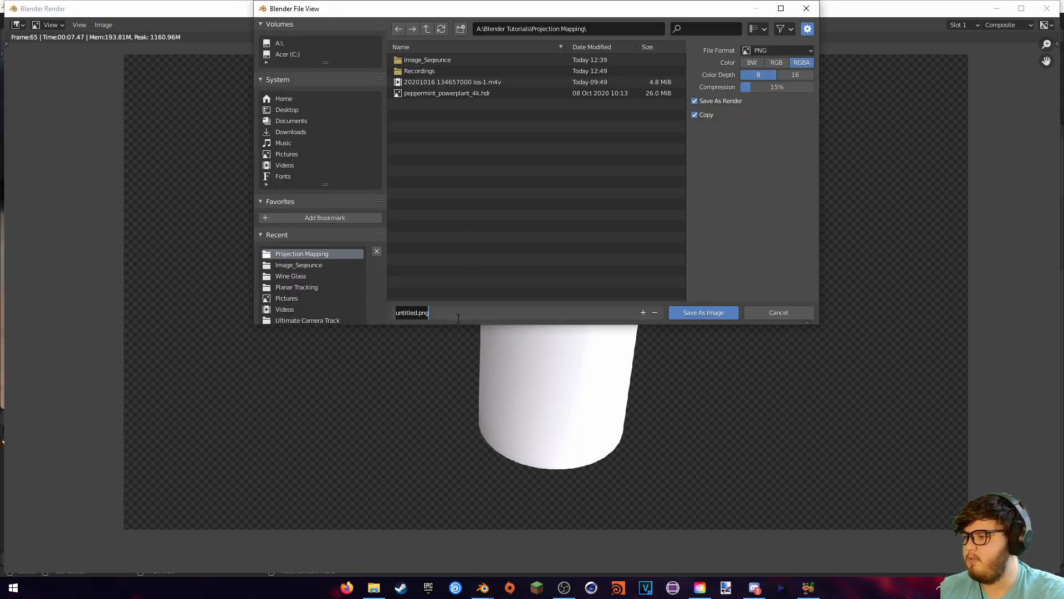
type("65")
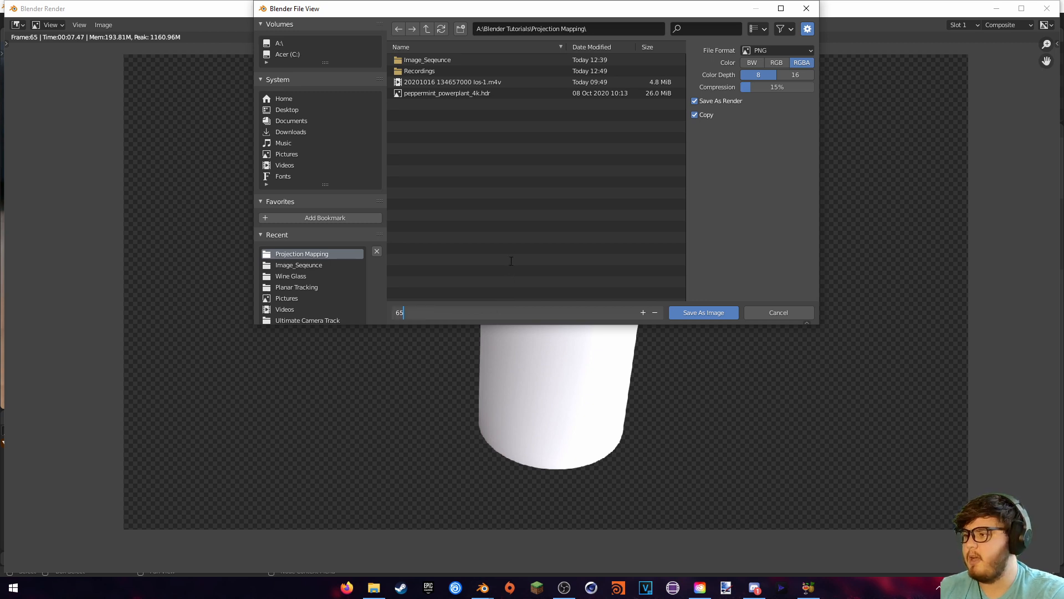
left_click(707, 312)
left_click(707, 312)
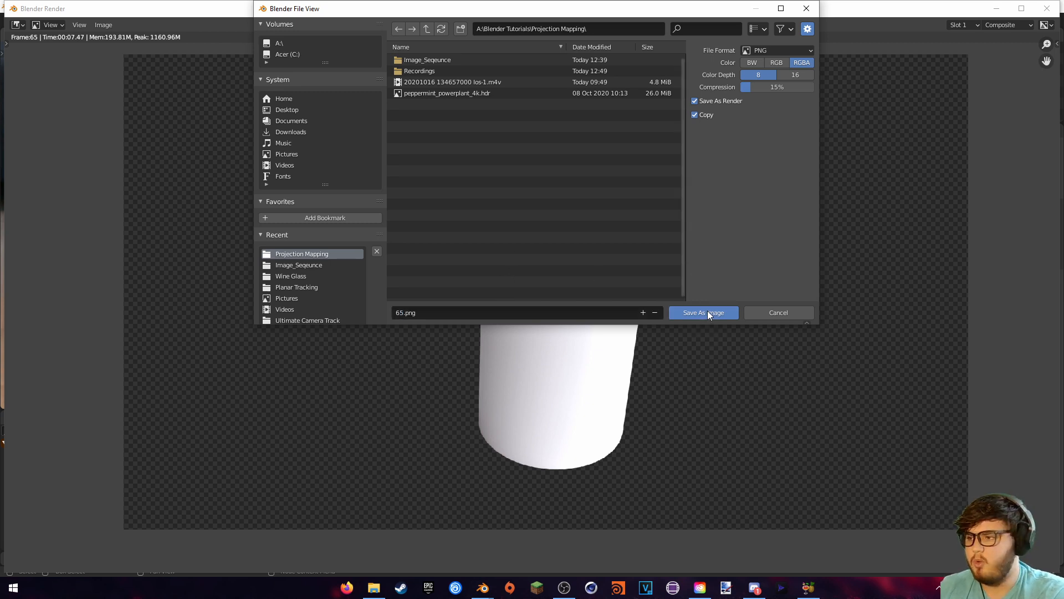
left_click(1047, 8)
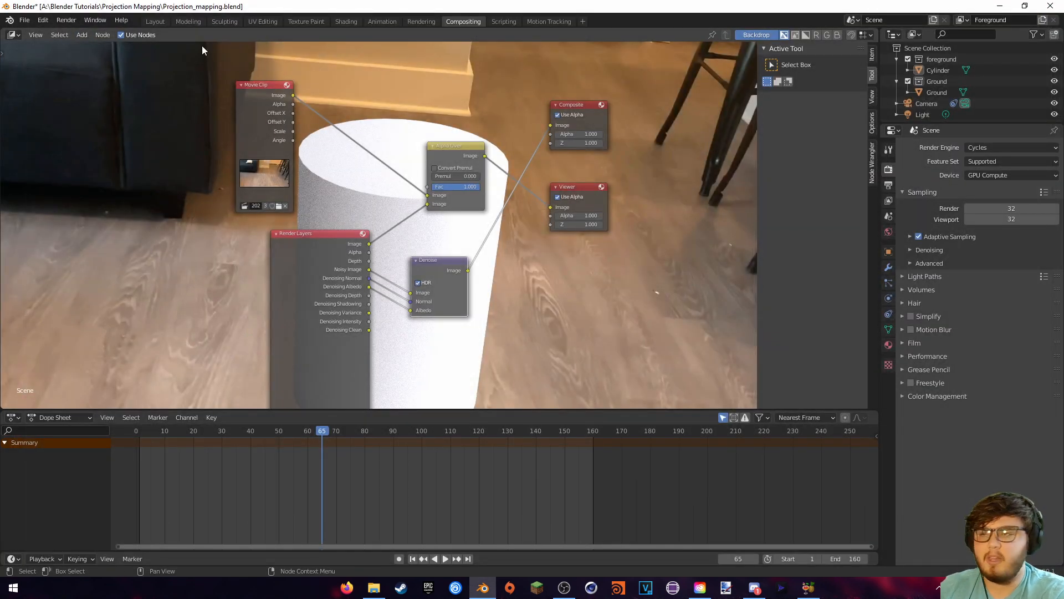
In the Layout workspace, switch the viewport to Solid shading and add a mesh plane at the cylinder's base
left_click(154, 22)
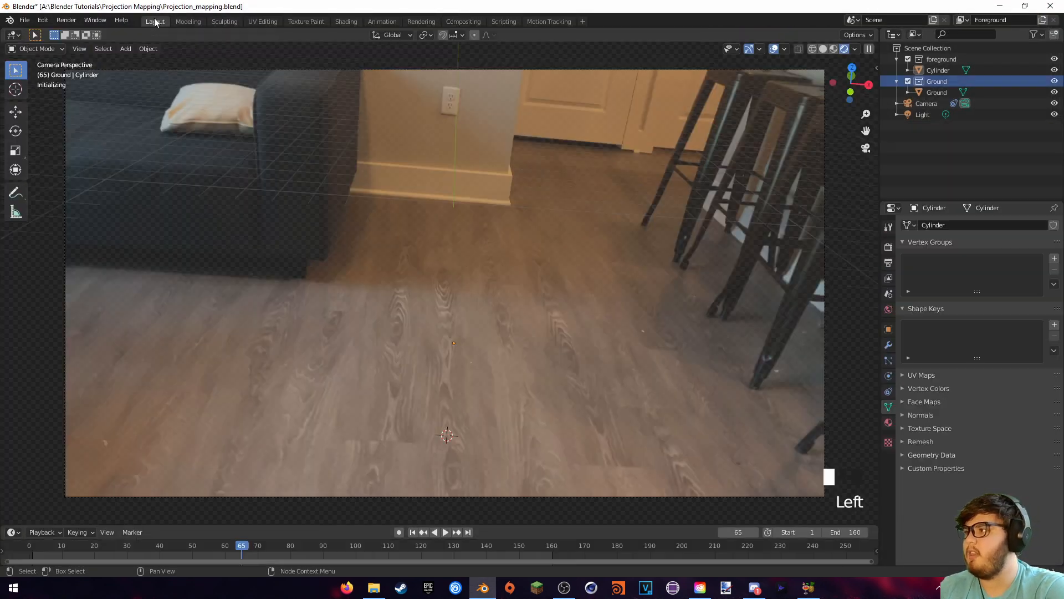
key("z")
left_click(518, 234)
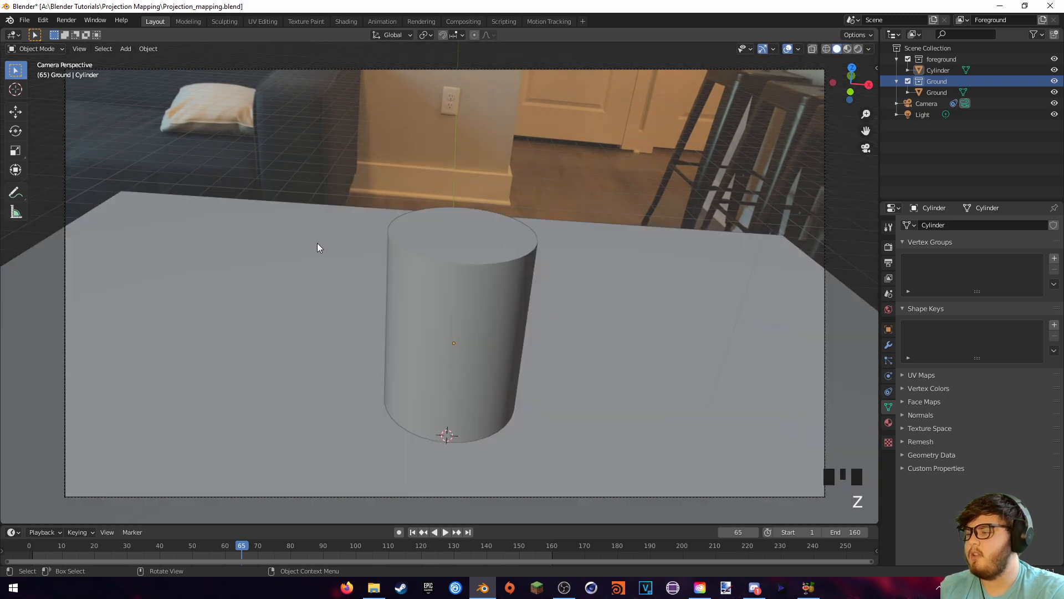
middle_click_drag(385, 238, 438, 225)
key("shift+a")
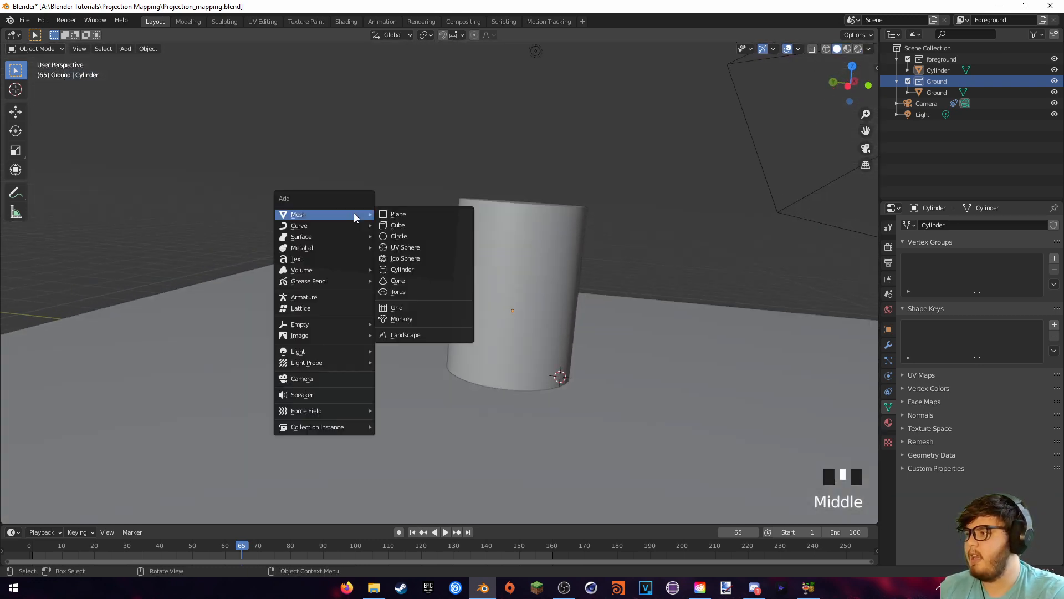
left_click(399, 215)
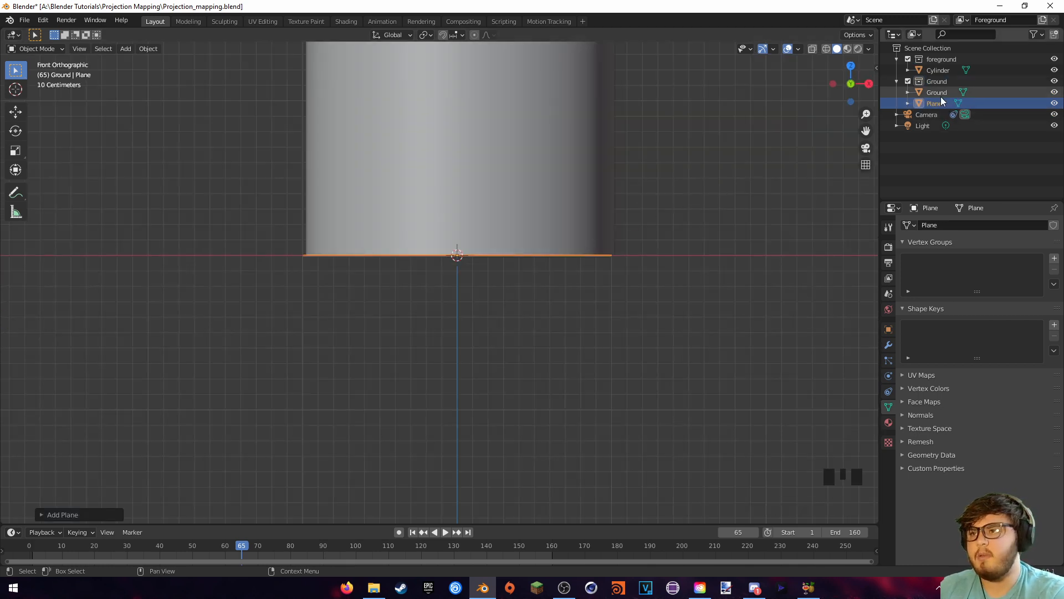
Switch the viewport to Wireframe and nudge the new plane slightly along global Z to separate it from the ground
scroll(584, 253, "up", 6)
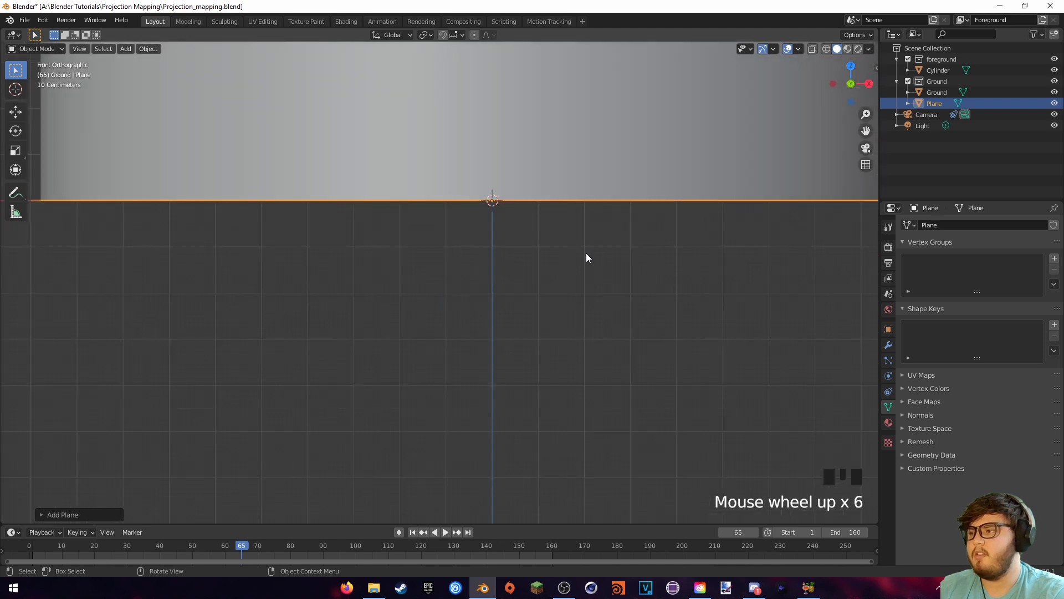
mouse_move(587, 253)
middle_mouse_down("shift")
mouse_move(594, 232)
mouse_move(597, 249)
middle_mouse_up("shift")
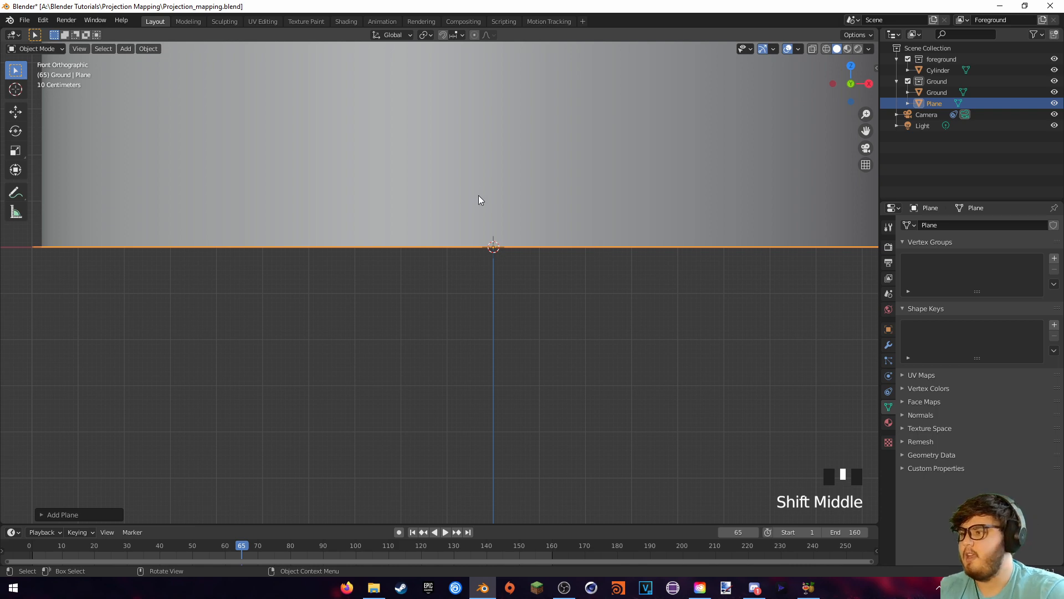
scroll(518, 210, "up", 4)
mouse_move(517, 209)
middle_mouse_down("shift")
mouse_move(477, 330)
mouse_move(472, 299)
mouse_move(498, 247)
middle_mouse_up("shift")
scroll(472, 332, "up", 5)
key("z")
left_click(433, 247)
scroll(486, 268, "up", 2)
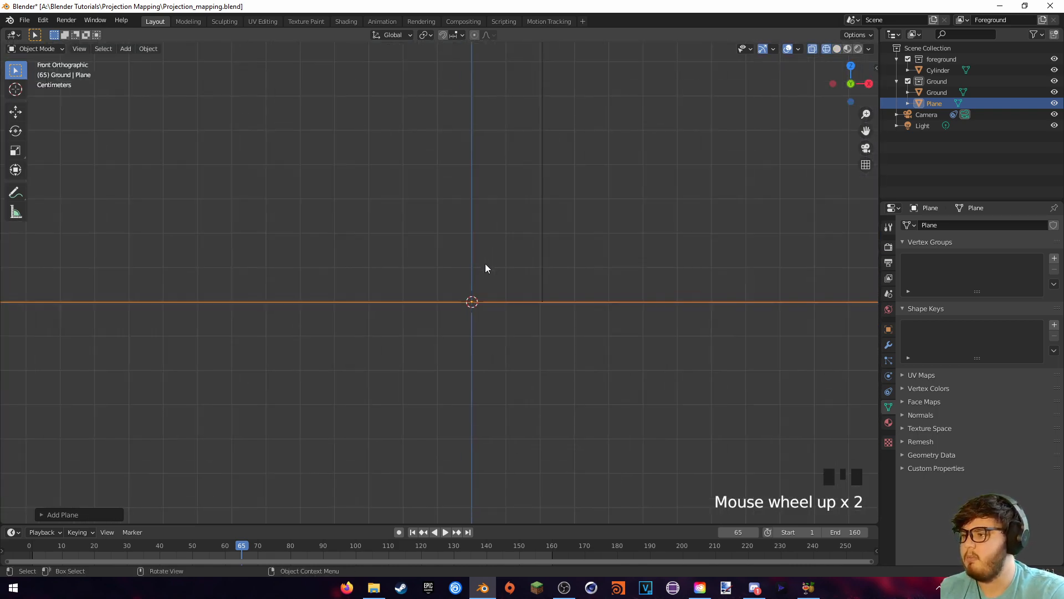
scroll(486, 268, "up", 4)
key("g")
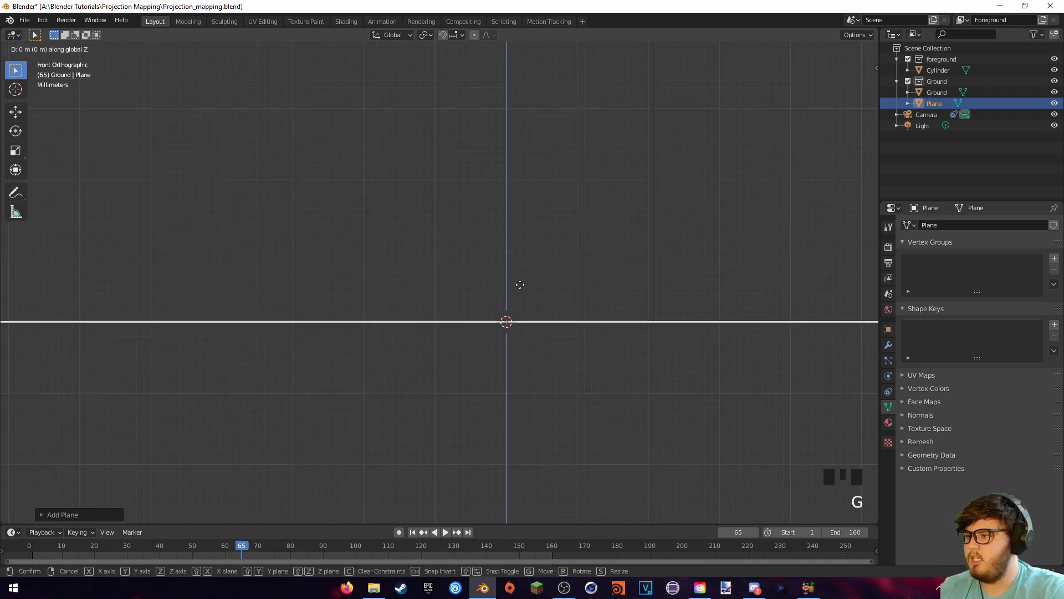
left_click(521, 289)
key("g")
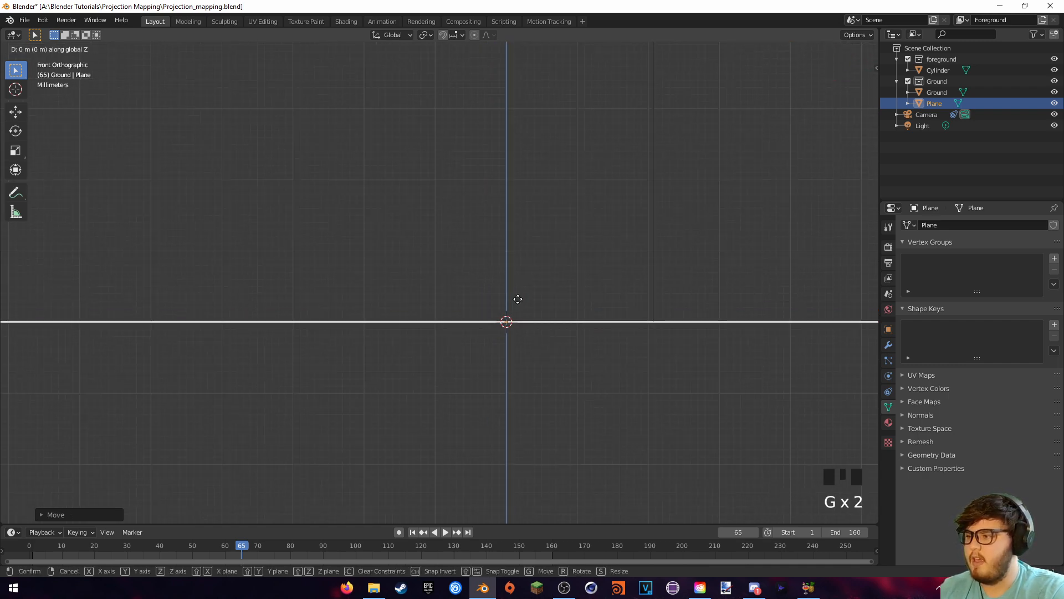
left_click(519, 298)
Return to Solid shading and, in camera view, scale up and reposition the plane so it extends around the cylinder across most of the frame
scroll(561, 240, "down", 1)
mouse_move(560, 239)
middle_mouse_down()
mouse_move(576, 215)
mouse_move(522, 268)
middle_mouse_up()
scroll(523, 268, "down", 19)
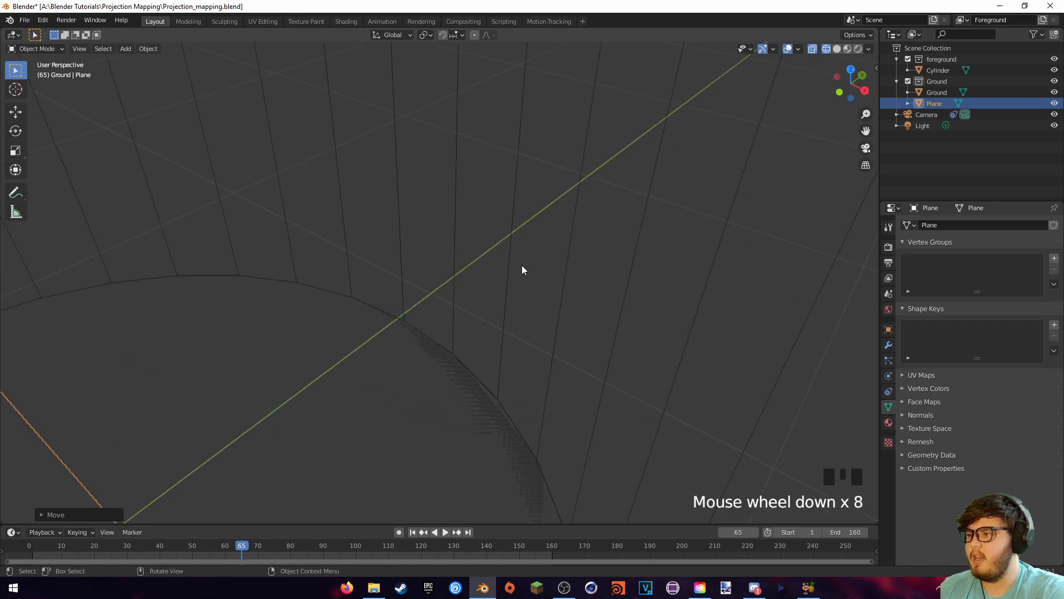
key("z")
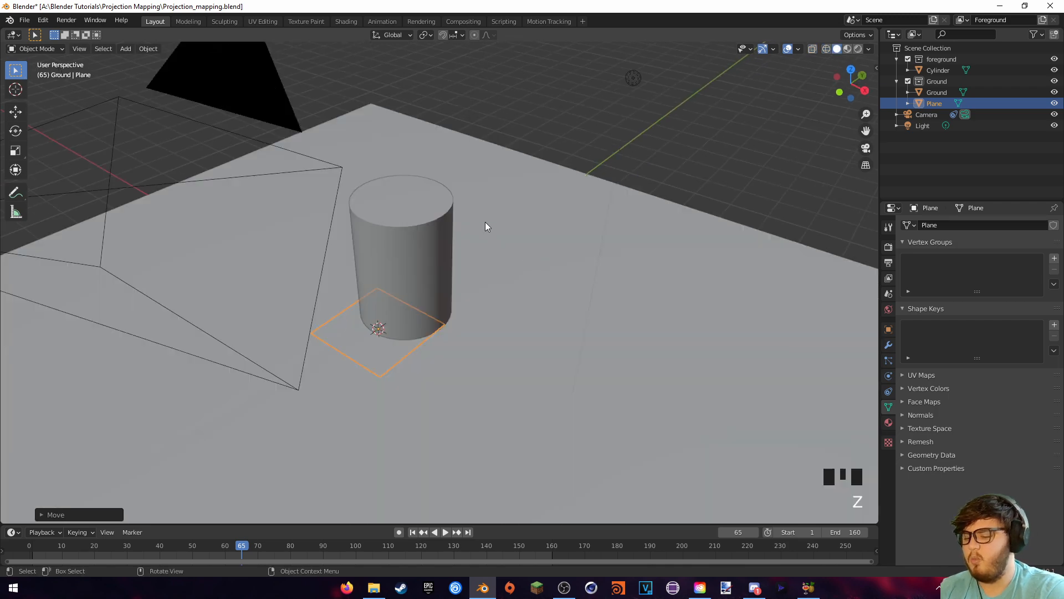
key("KP_0")
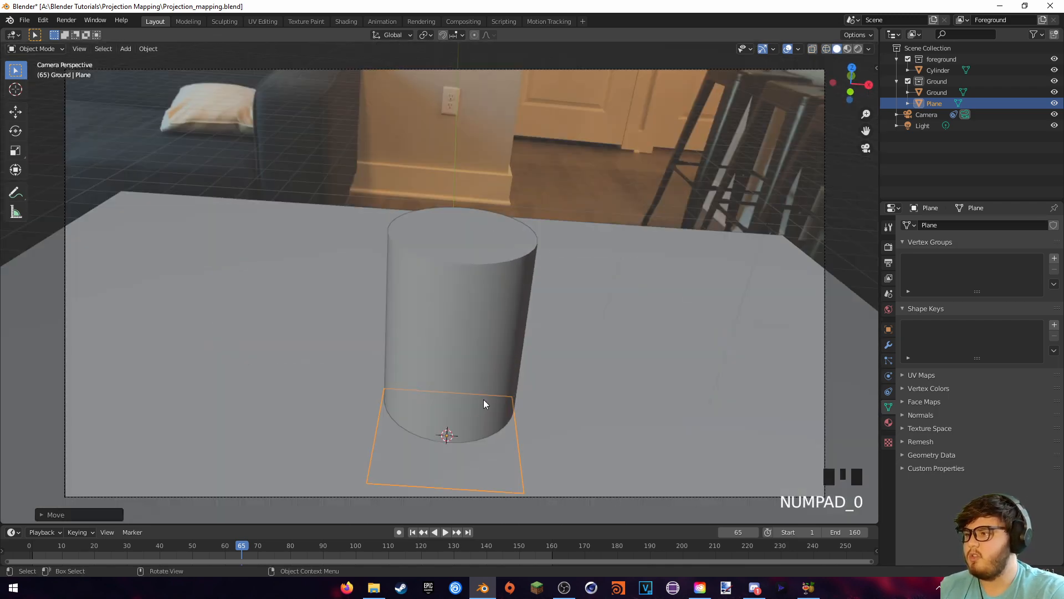
middle_click_drag(493, 404, 557, 301, "shift")
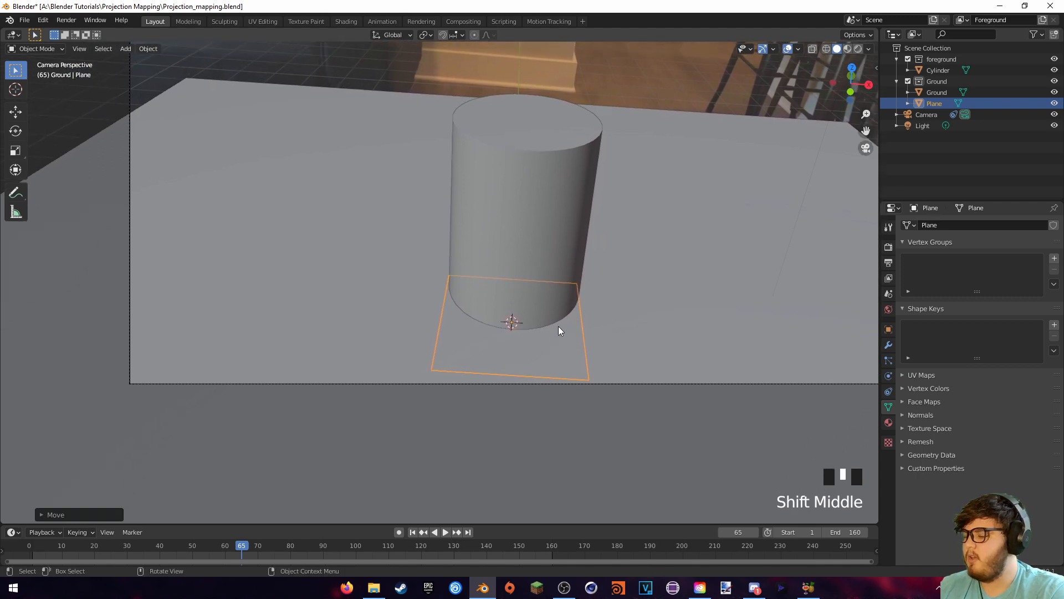
key("g")
key("s")
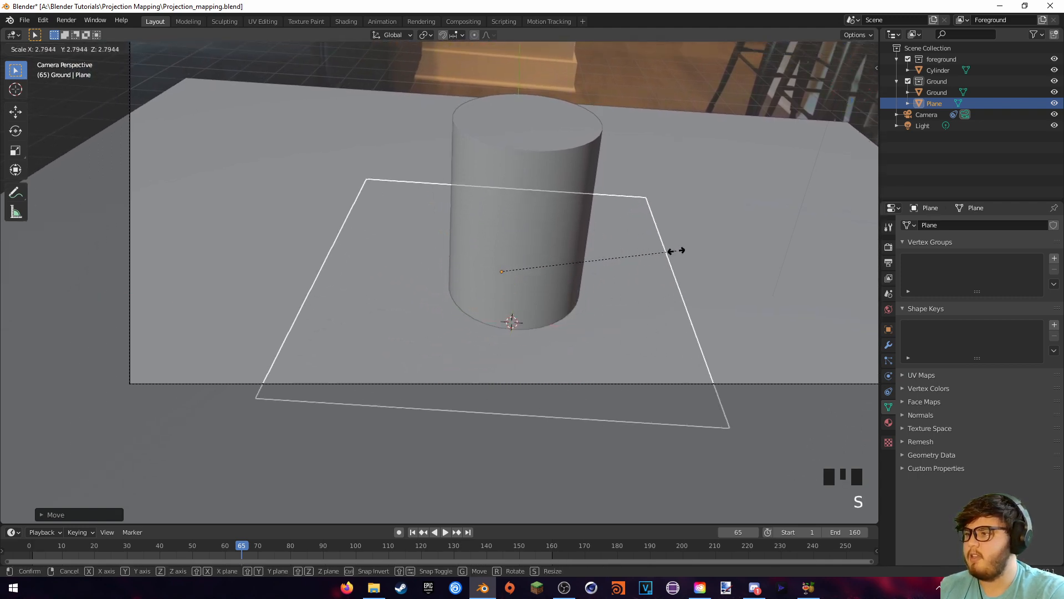
left_click(676, 251)
middle_click_drag(530, 162, 597, 189, "shift")
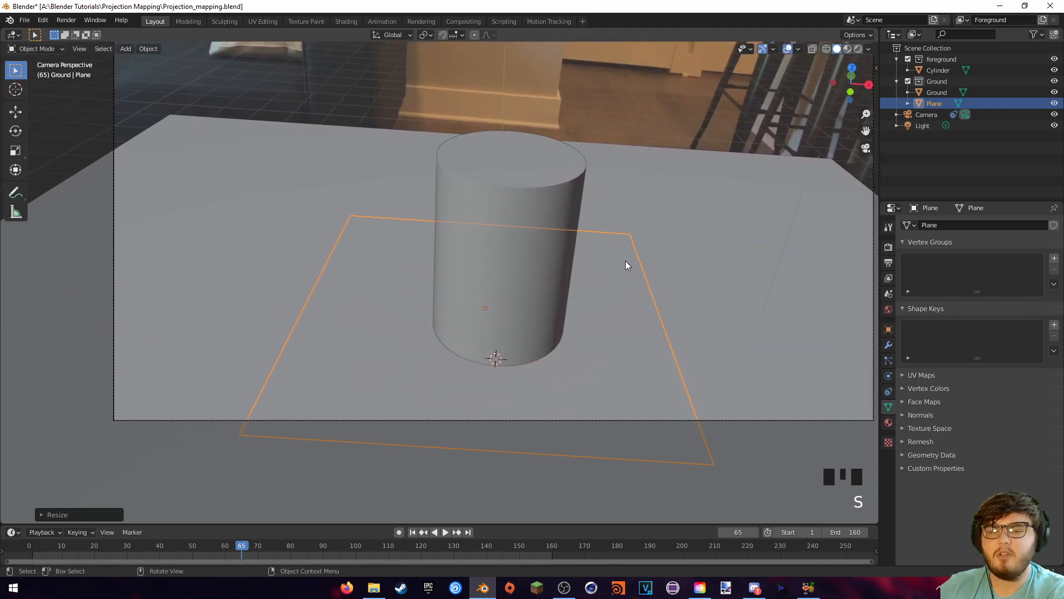
key("s")
left_click(759, 240)
key("g")
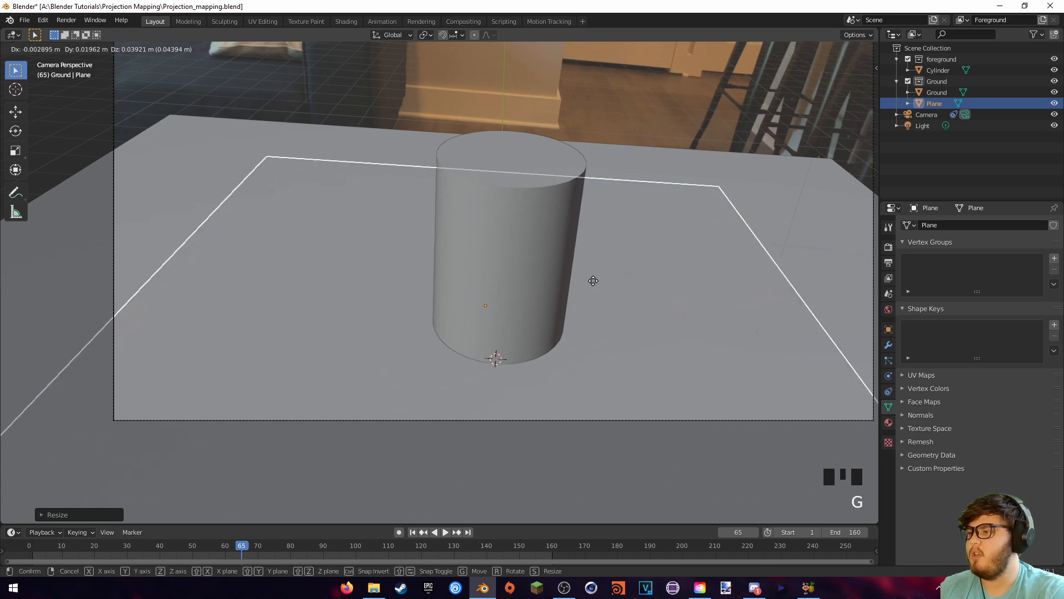
left_click(604, 181)
Transfer the plane from the Ground collection to the foreground collection and rename it Projection
middle_click_drag(487, 143, 533, 227)
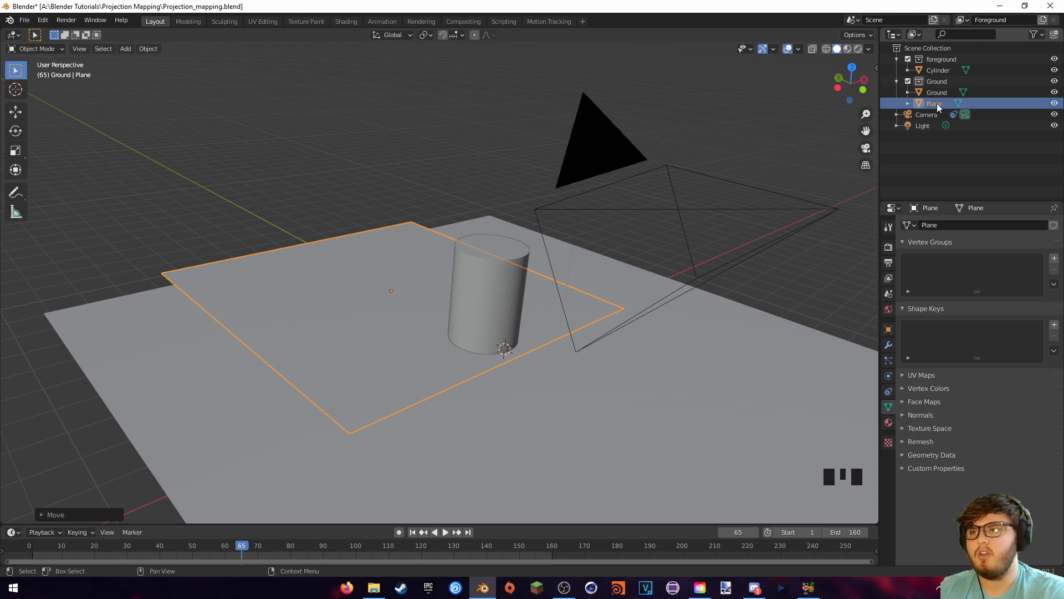
left_click_drag(938, 105, 942, 60)
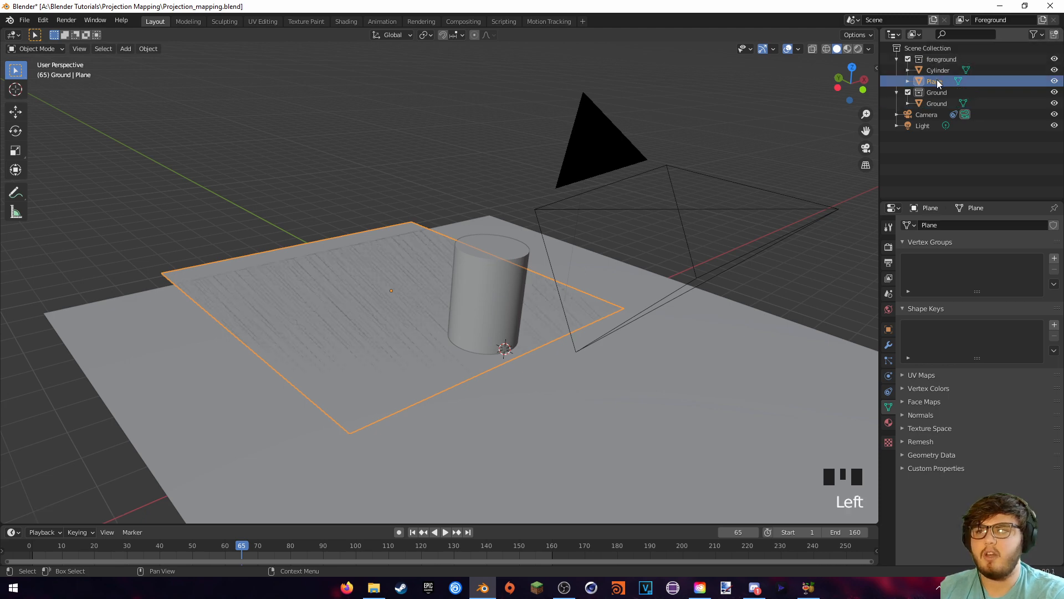
double_click(942, 81)
type("Pr")
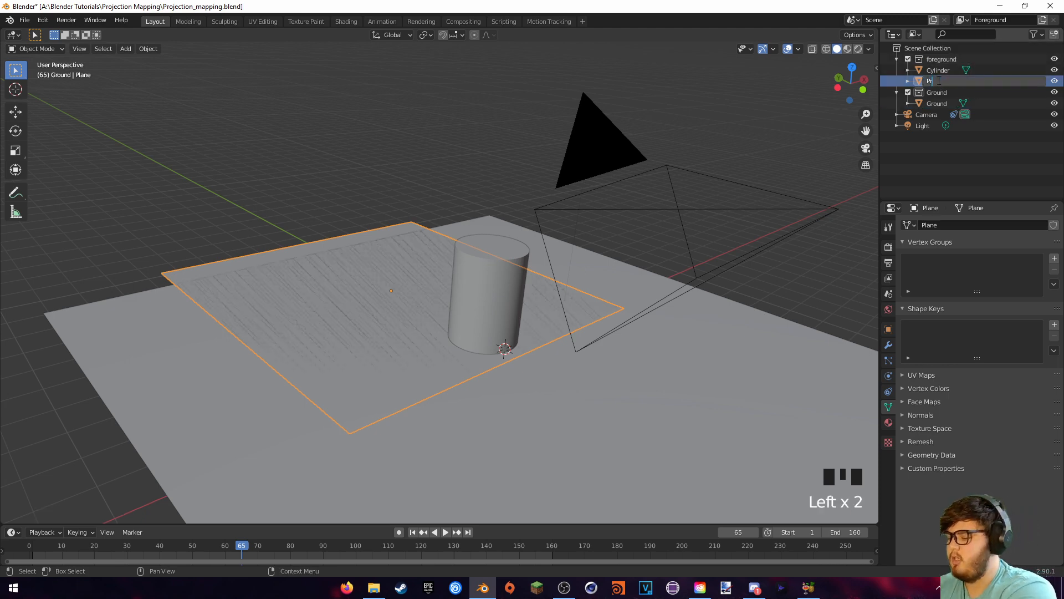
type("ojection")
key("Return")
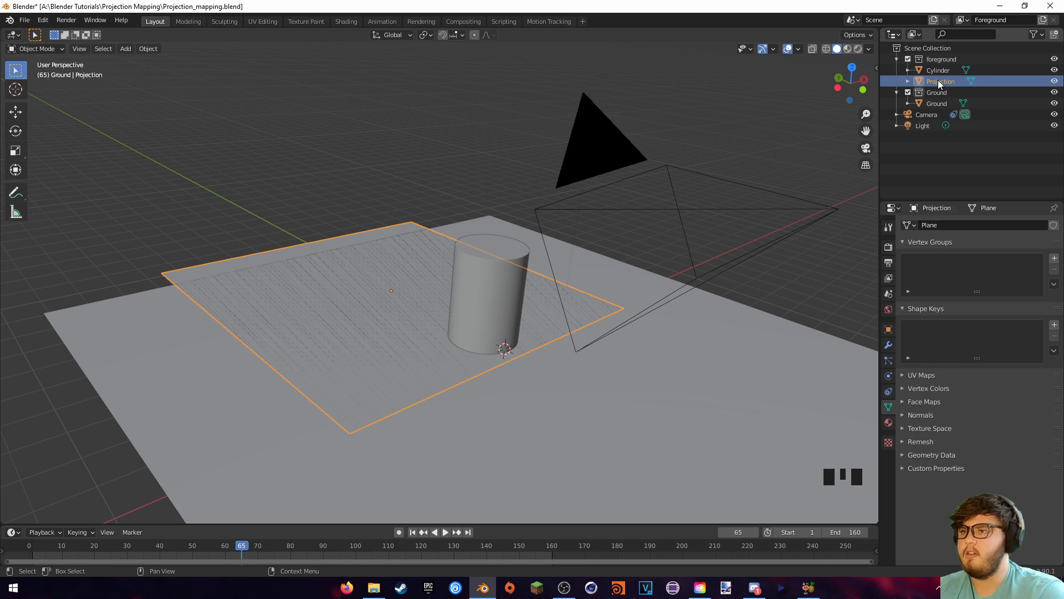
Return to camera view, open the Shading workspace and set the shader editor's type from World to Object
key("KP_0")
scroll(596, 249, "up", 2)
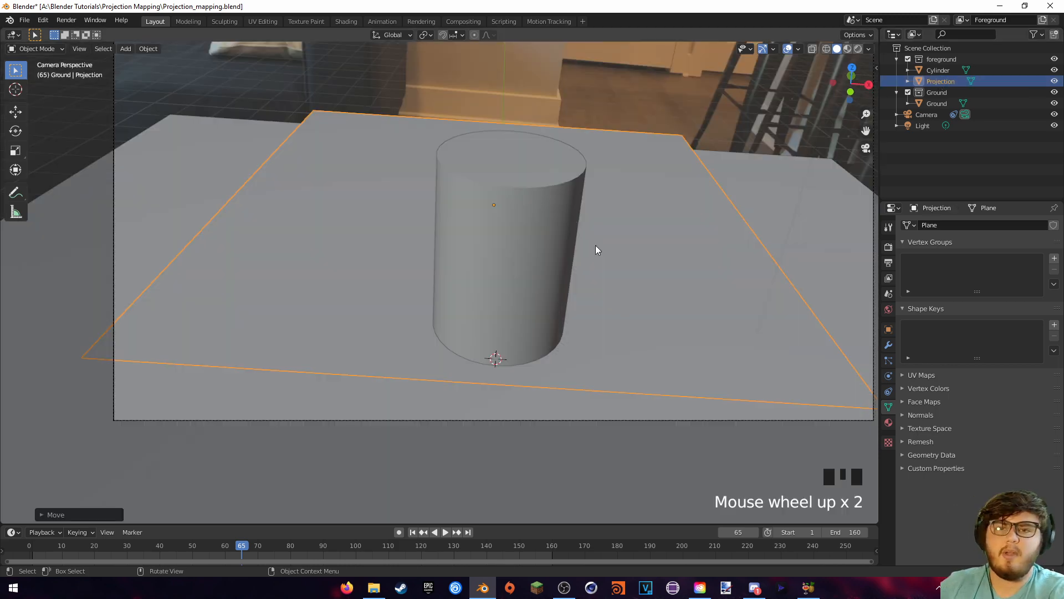
left_click(355, 22)
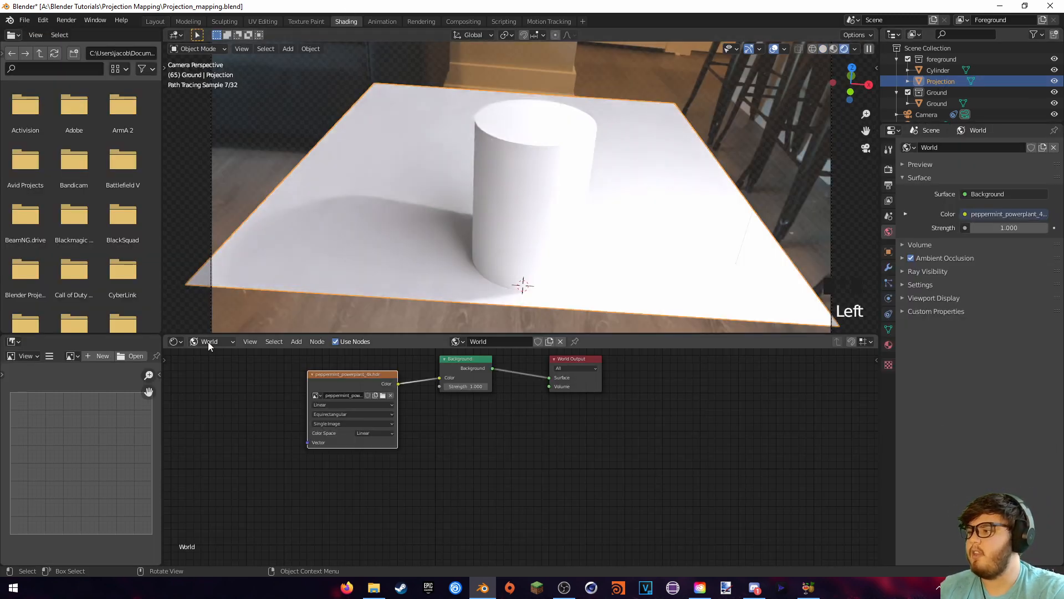
left_click_drag(208, 341, 212, 355)
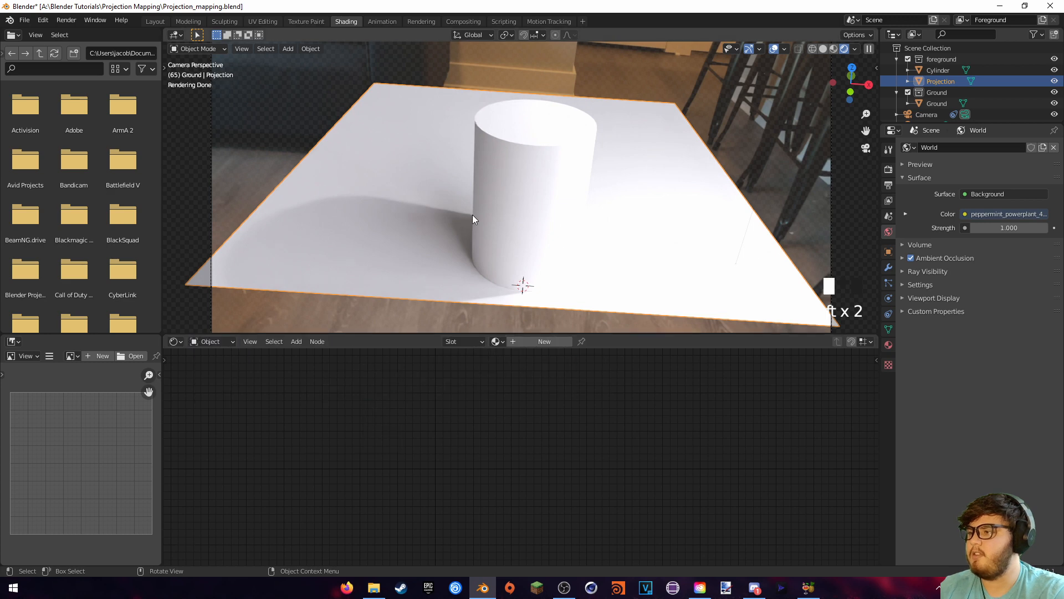
Select the cylinder and hide it so the Projection plane is unobstructed in the camera view
middle_click_drag(510, 230, 535, 202)
left_click(527, 177)
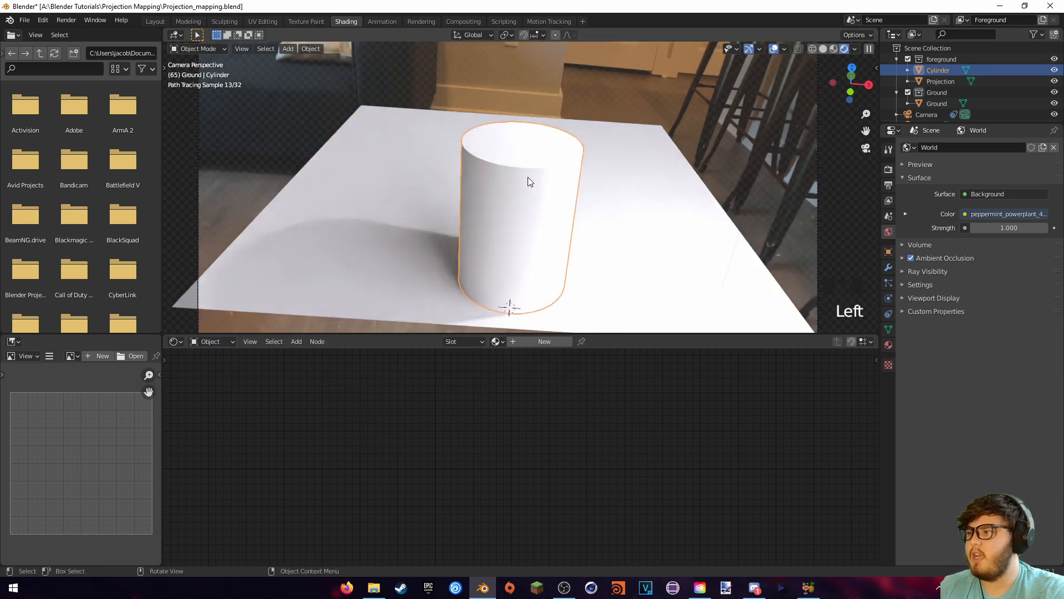
middle_click_drag(633, 227, 632, 209)
key("h")
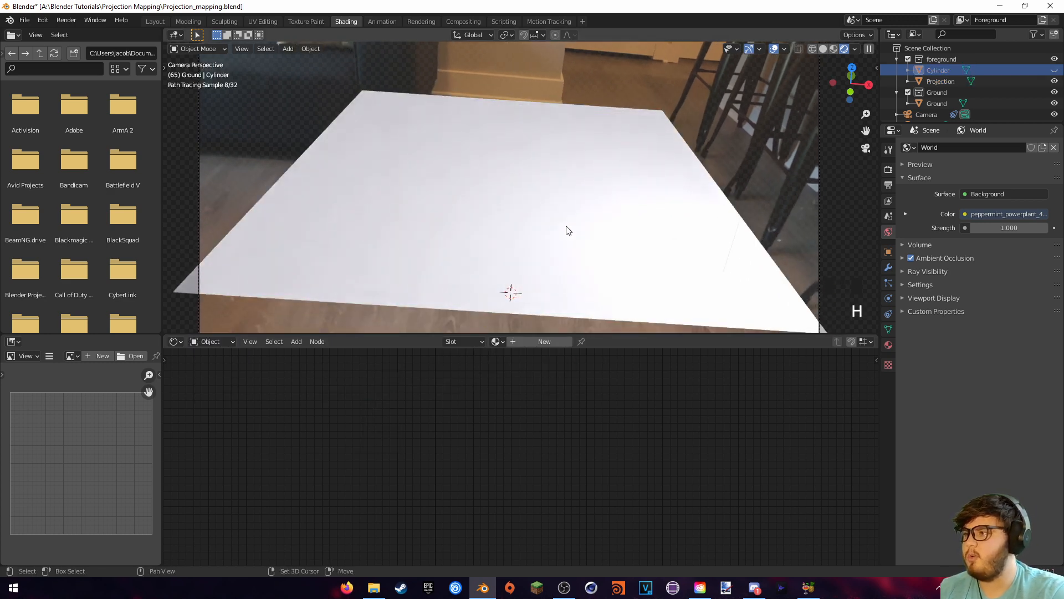
middle_click_drag(568, 230, 587, 219)
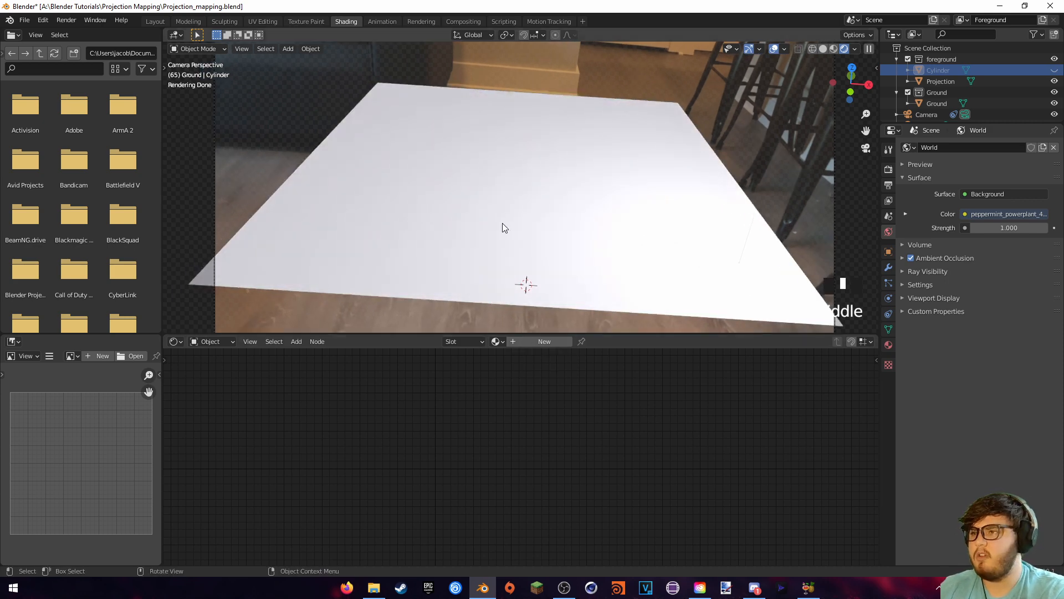
Create a new material on the Projection plane and name it Projection
left_click(516, 183)
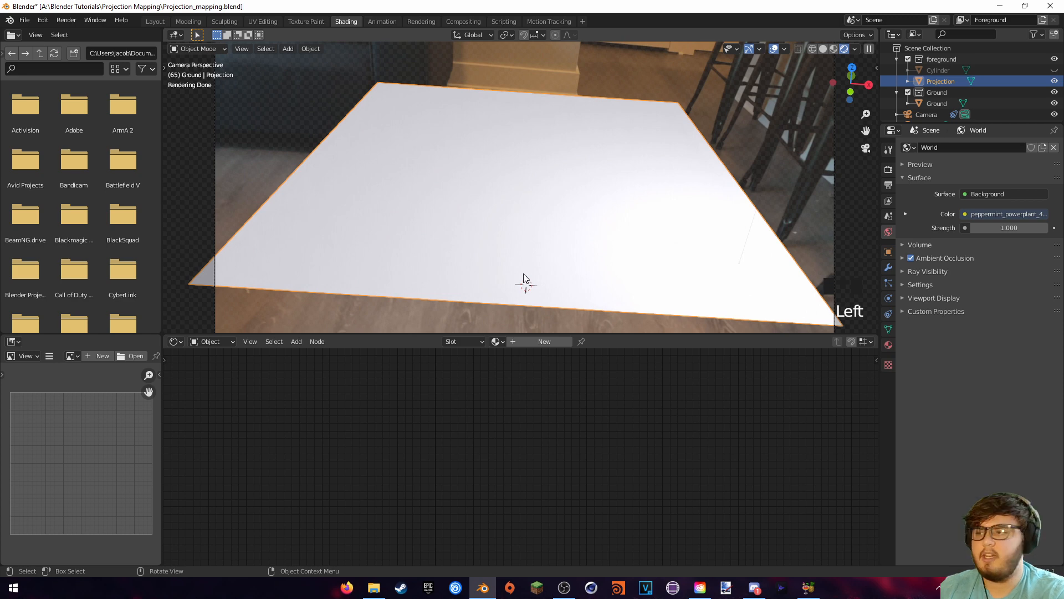
left_click(531, 340)
left_click(534, 343)
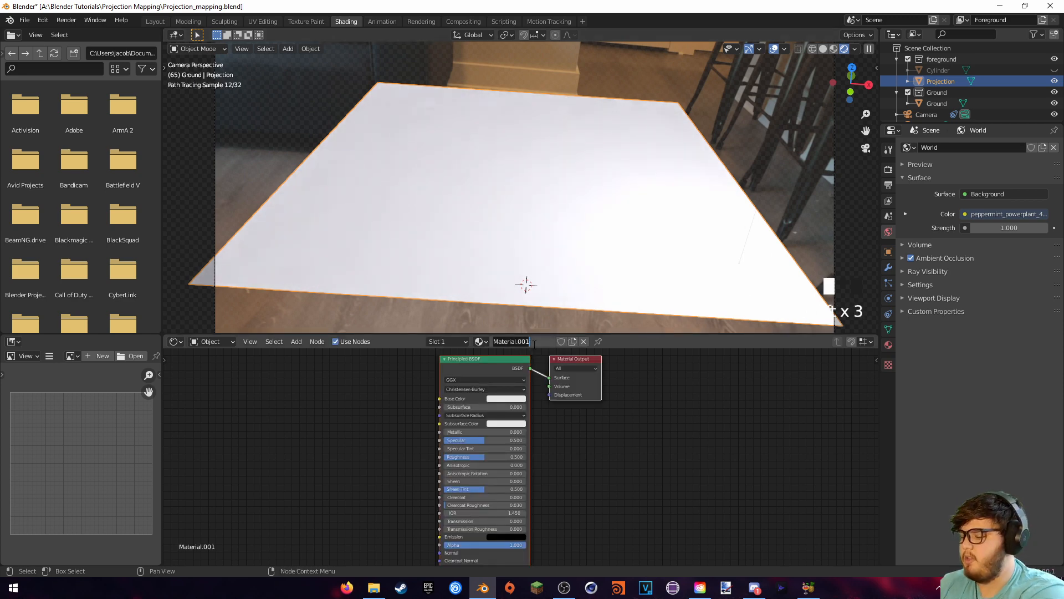
type("Projection")
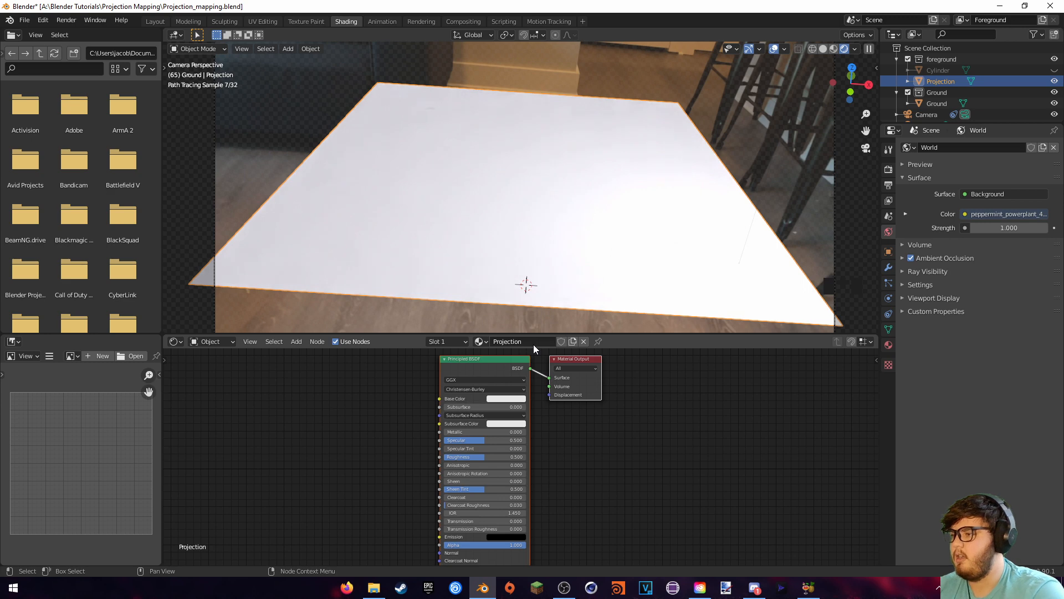
key("Return")
left_click(675, 424)
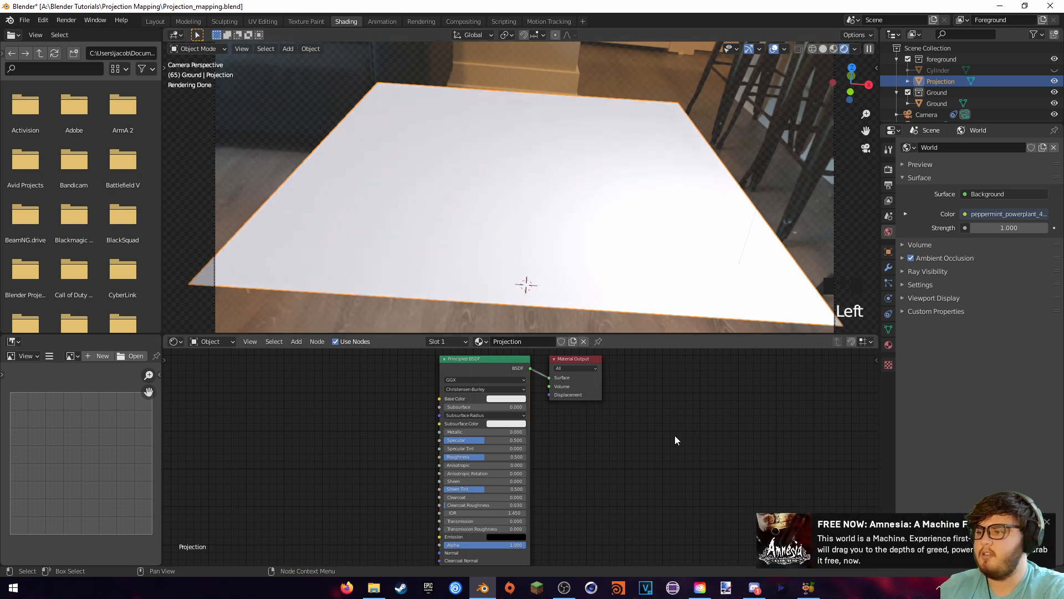
Replace the Principled BSDF with an Image Texture node and connect its Color output to the Material Output's Surface
left_click(490, 361)
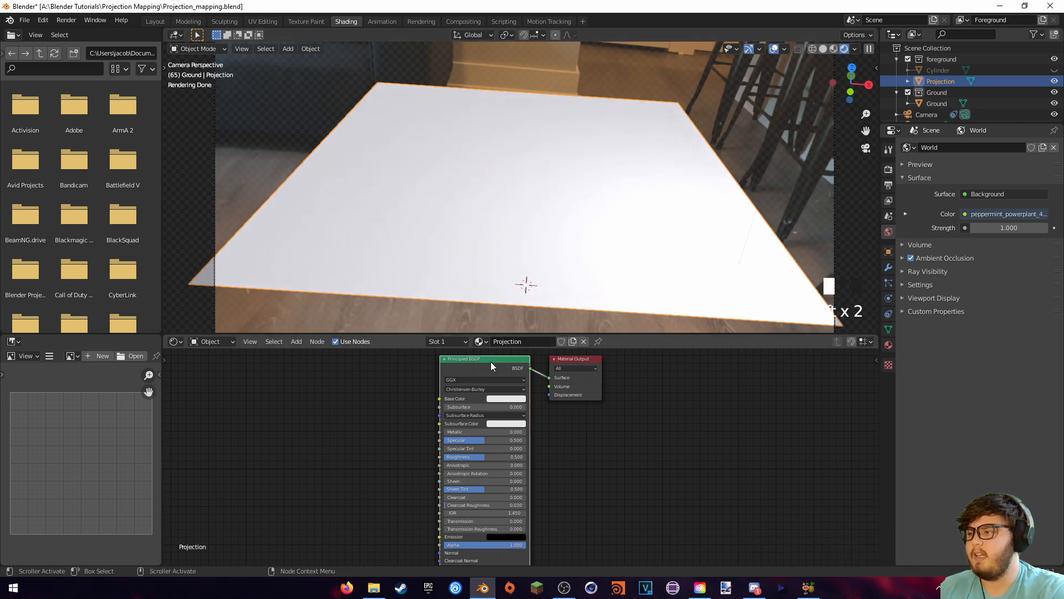
key("Delete")
key("shift+a")
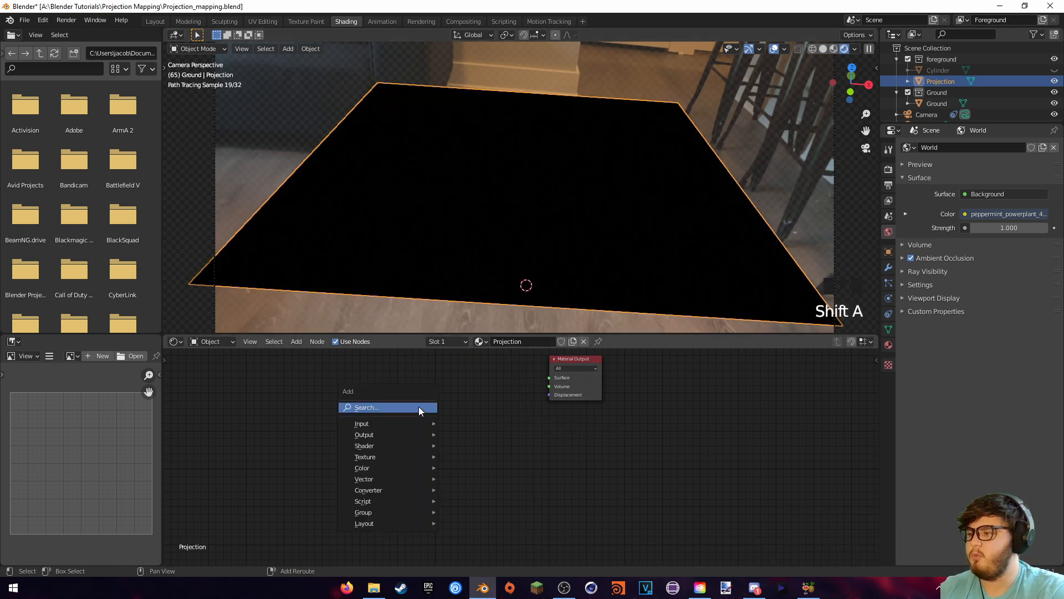
type("image")
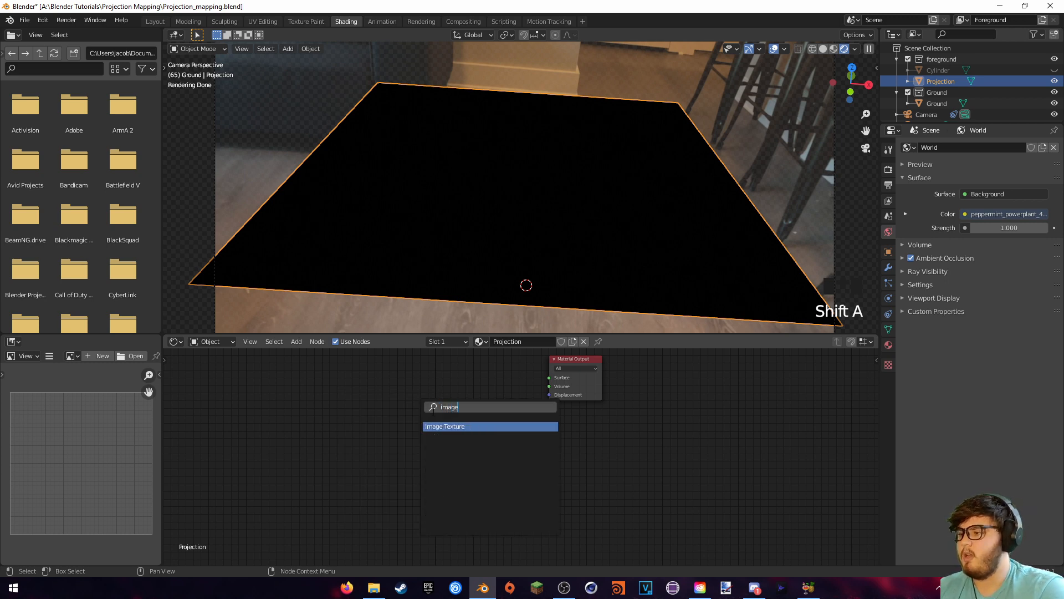
left_click(456, 426)
left_click(506, 365)
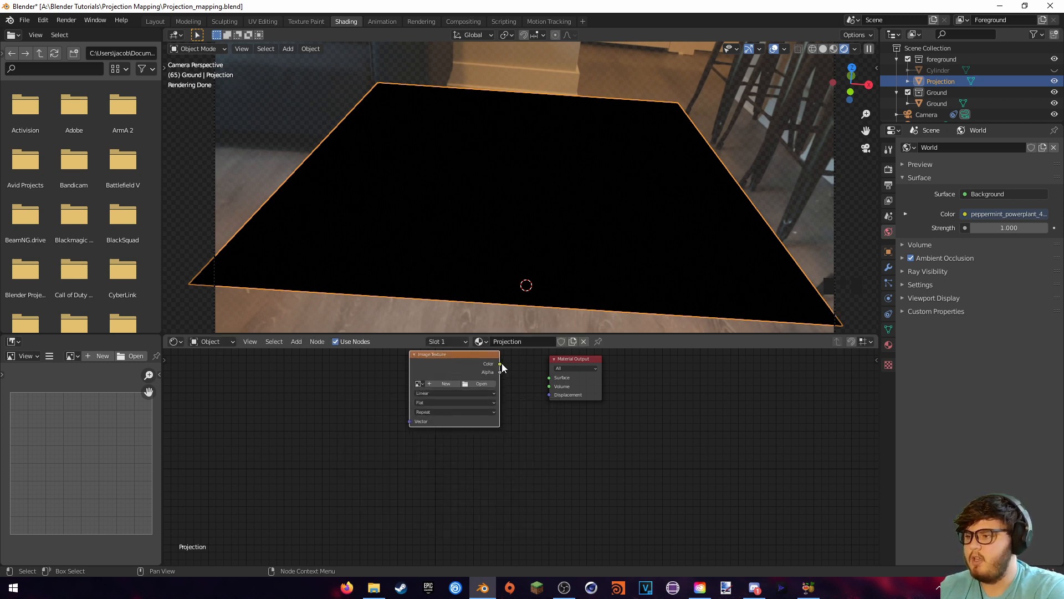
left_click_drag(500, 364, 424, 398)
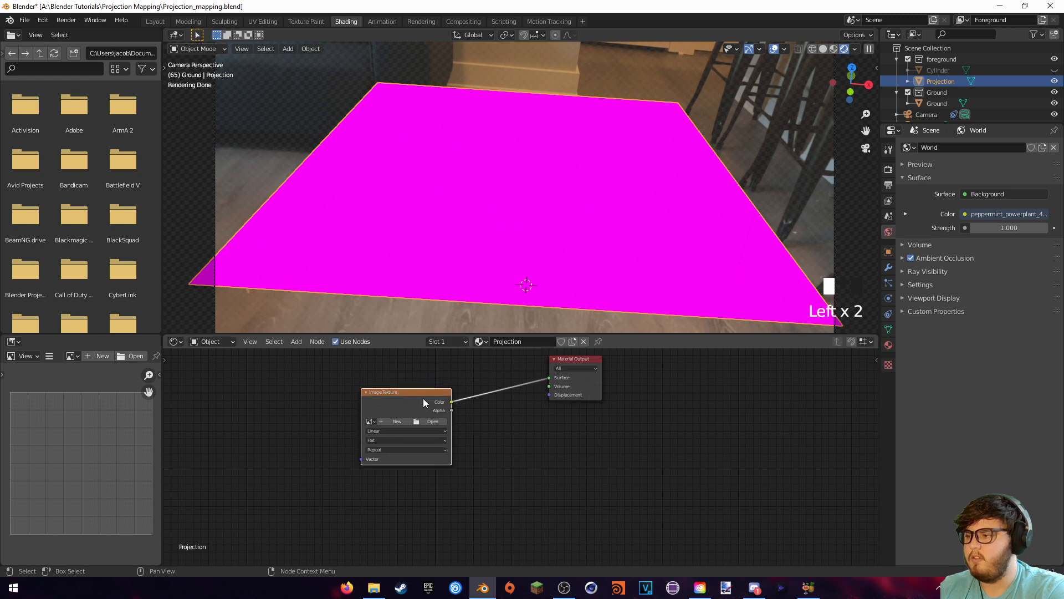
Load 65.png into the Image Texture node and briefly unhide the cylinder to compare it with the plane's texture
left_click(434, 421)
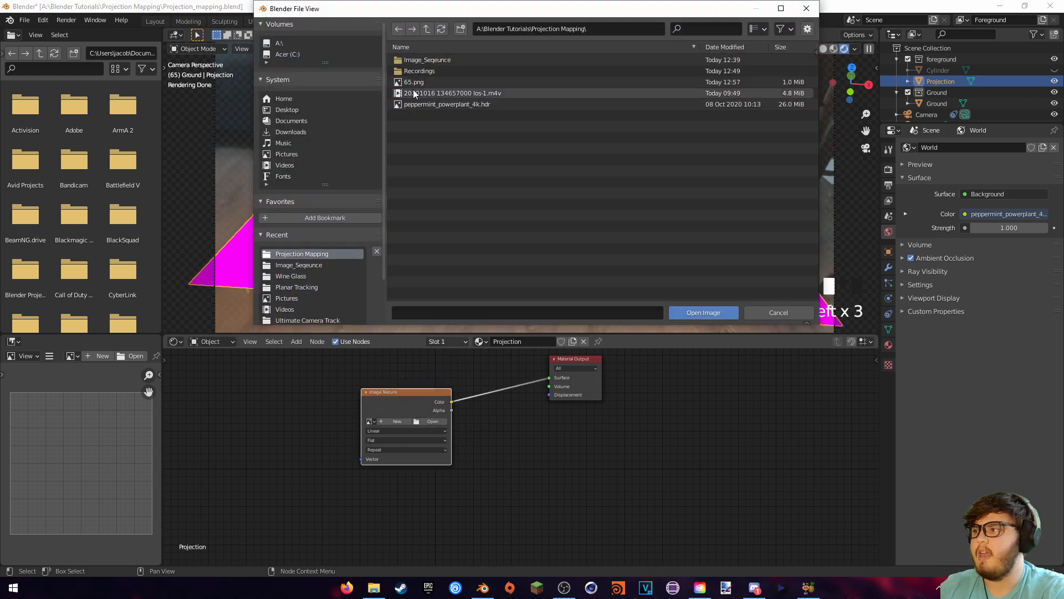
left_click(414, 83)
left_click(712, 311)
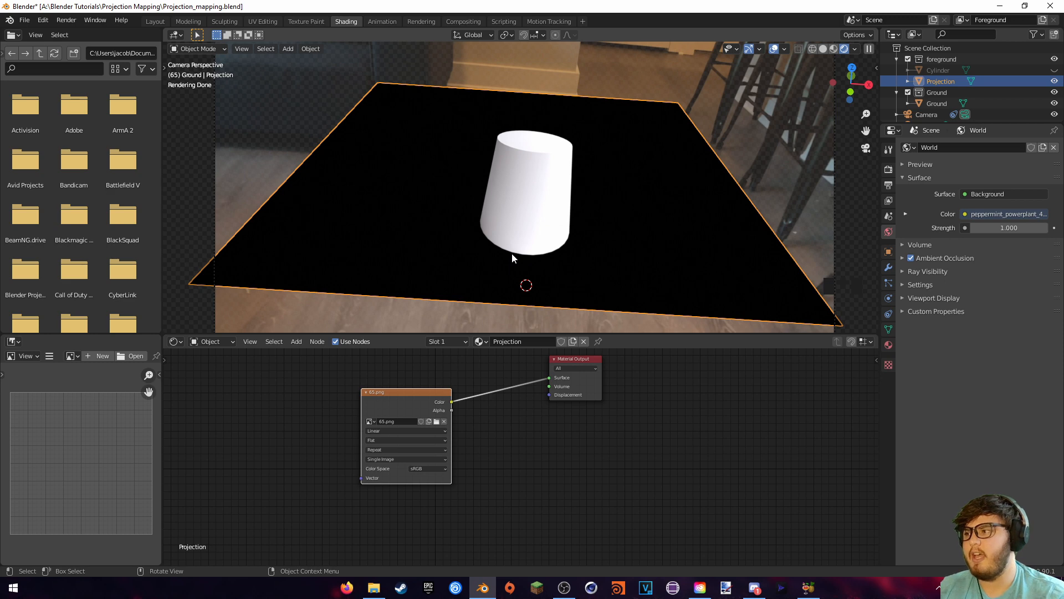
left_click(1054, 69)
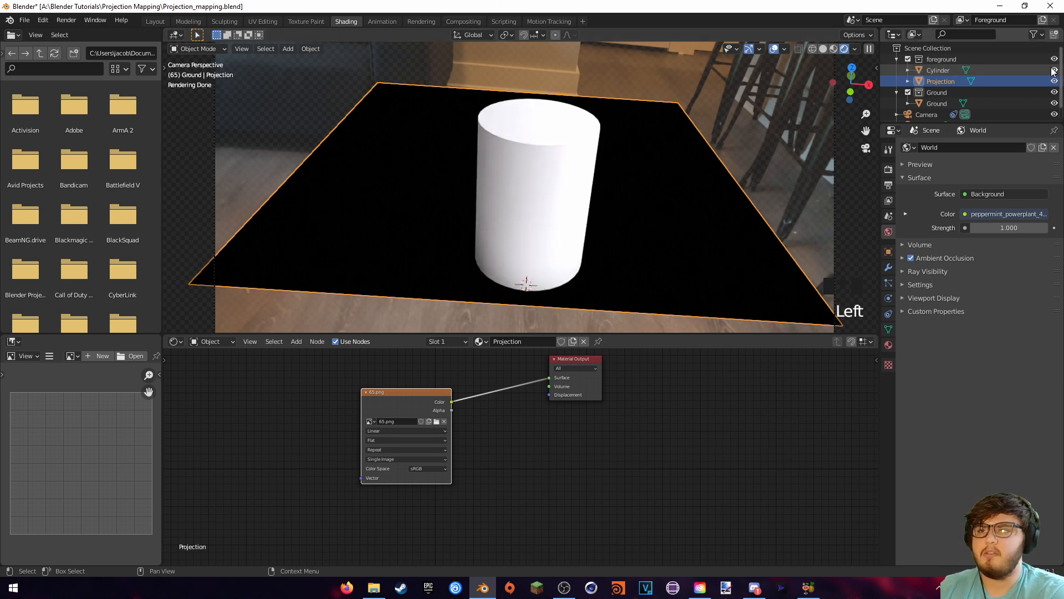
left_click(1054, 70)
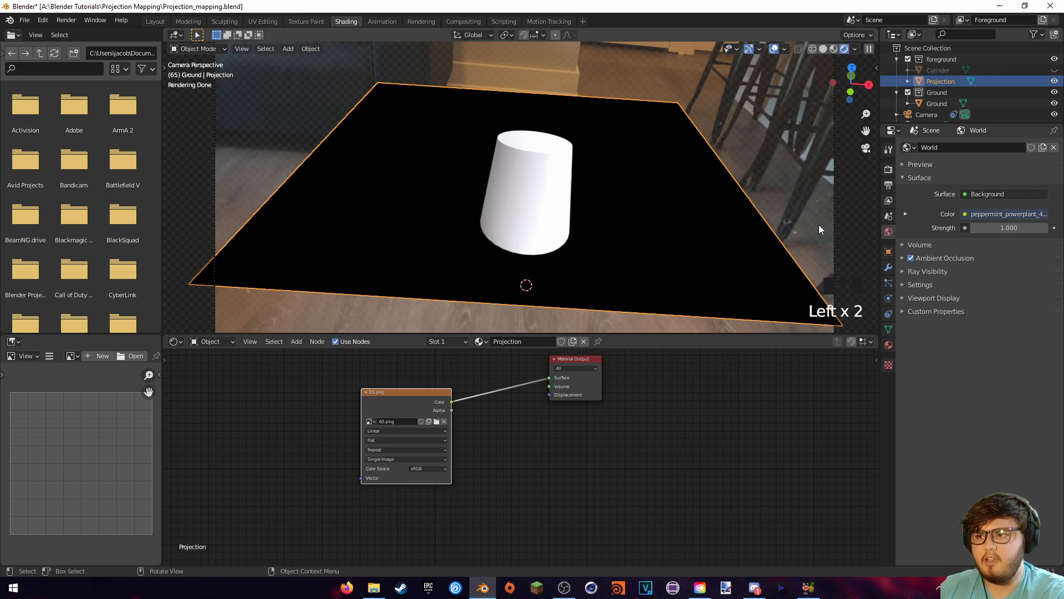
Add a Simple Subdivision Surface modifier with viewport and render levels of 6 to the Projection plane and apply it
left_click(889, 266)
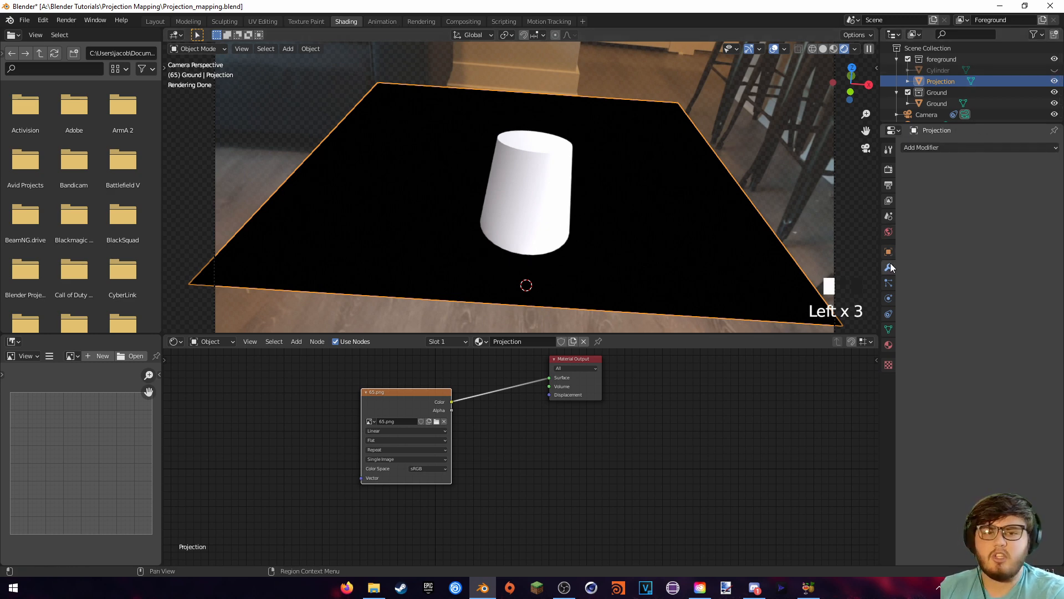
left_click(950, 147)
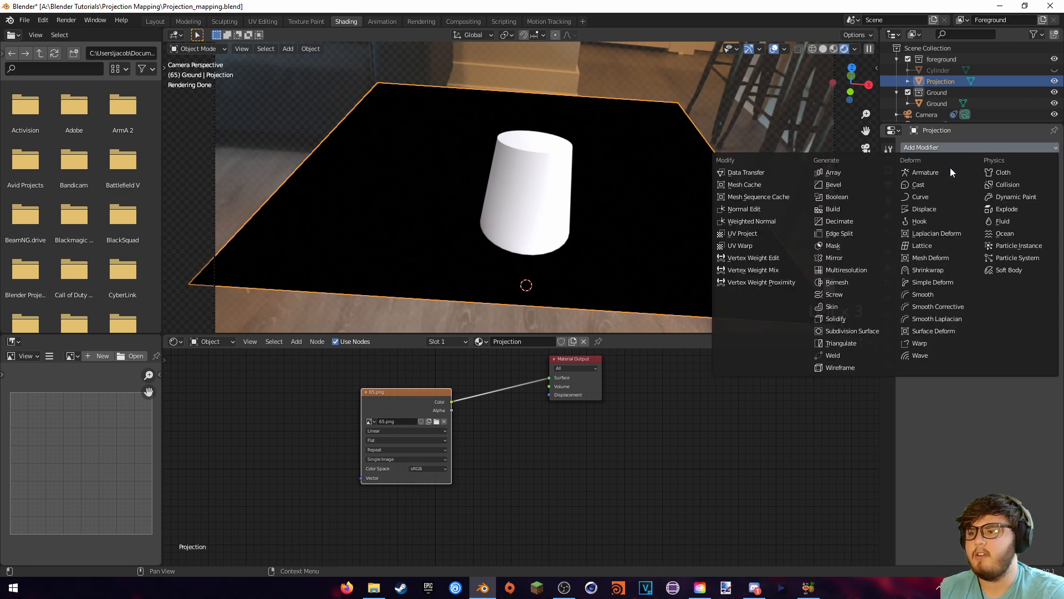
left_click(871, 331)
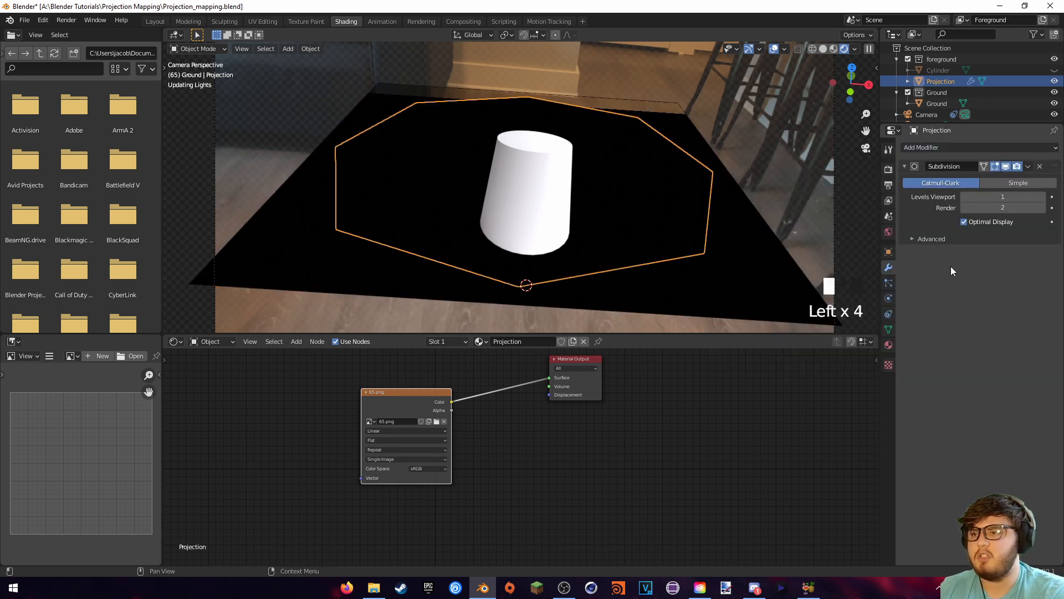
left_click(1000, 181)
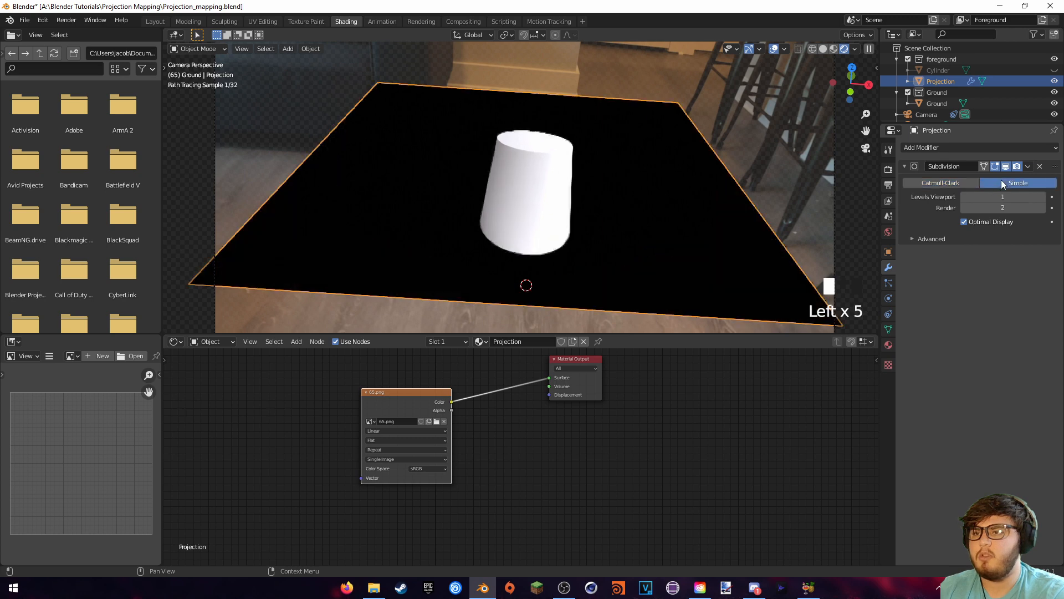
left_click_drag(1002, 197, 1042, 207)
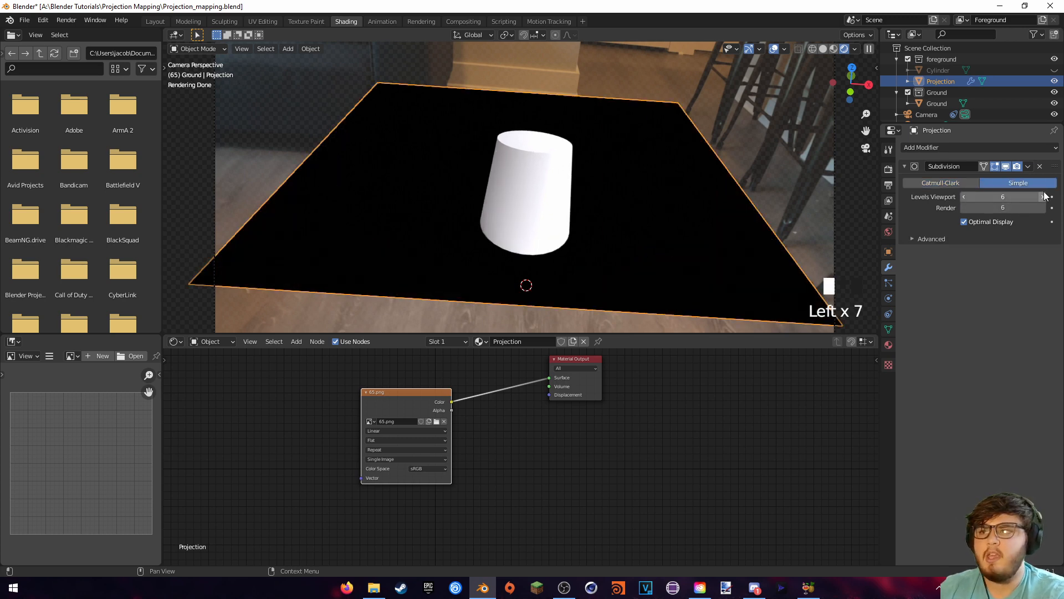
left_click(1028, 167)
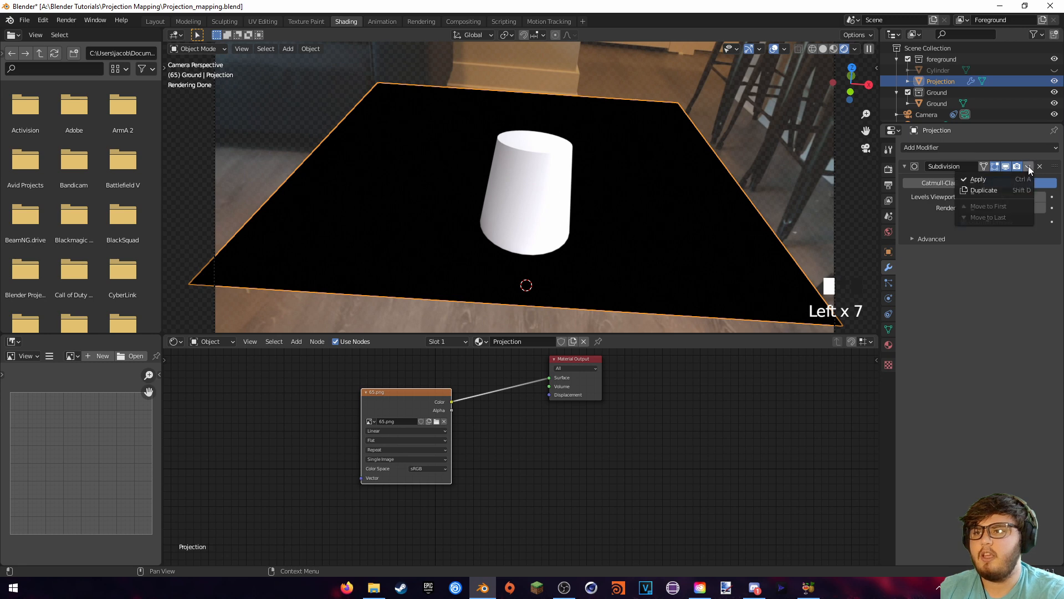
left_click(996, 178)
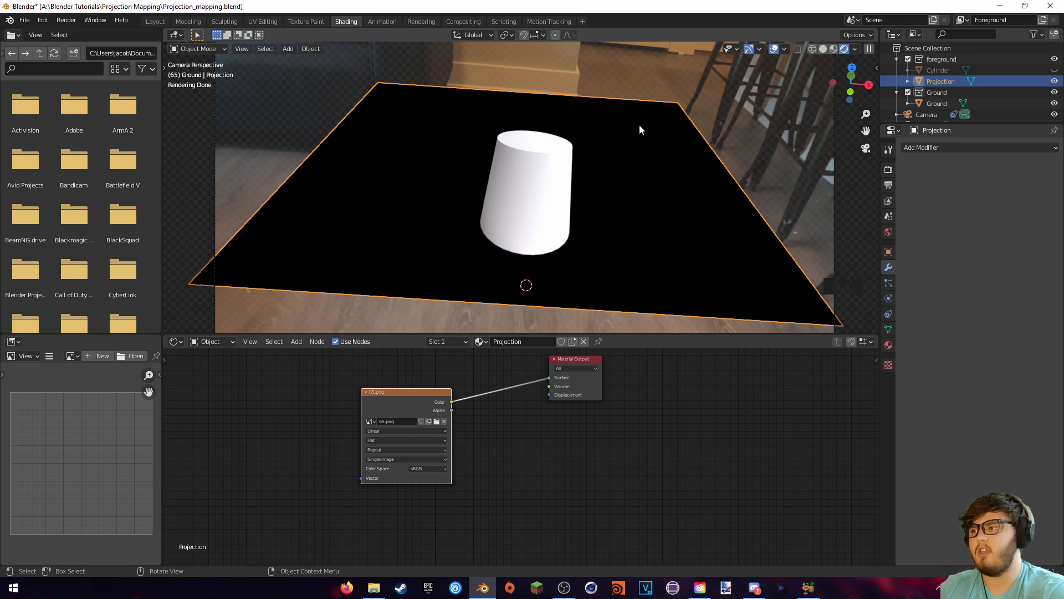
Unwrap all faces of the Projection plane with Project From View through the camera and return to Object Mode
key("Tab")
key("a")
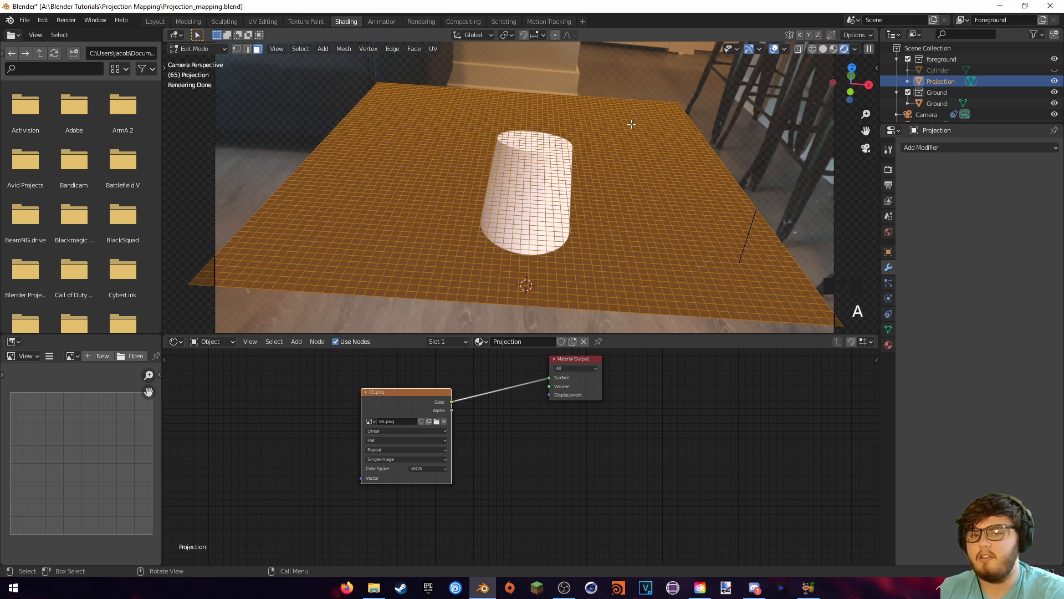
key("u")
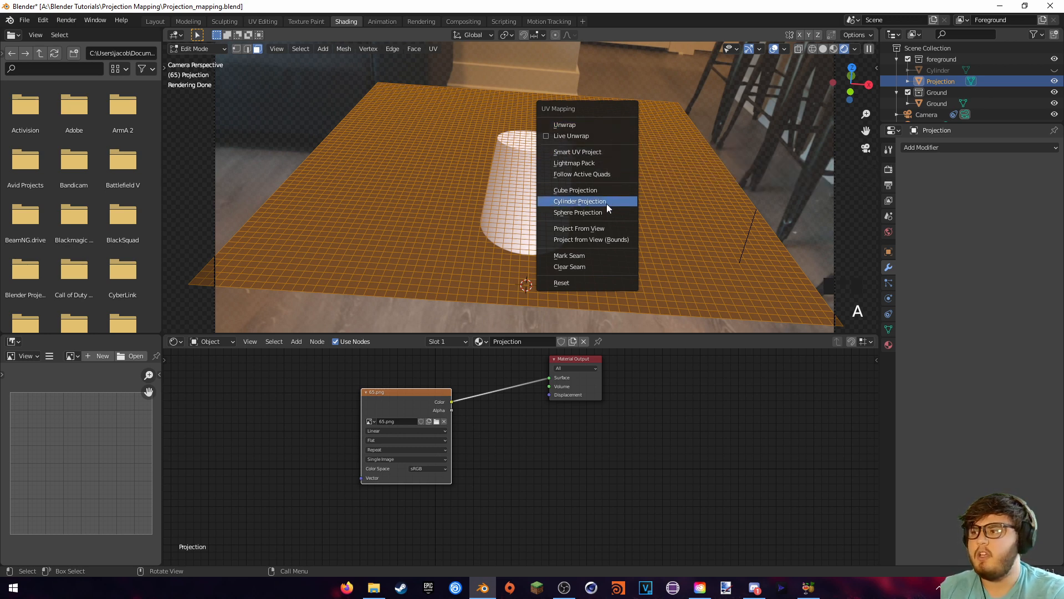
left_click(584, 228)
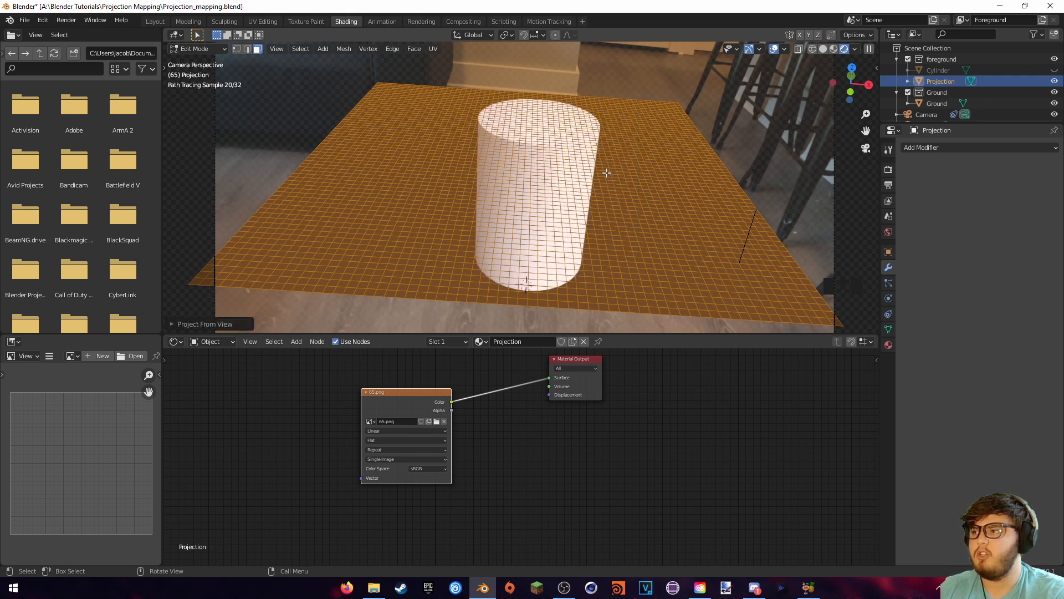
key("Tab")
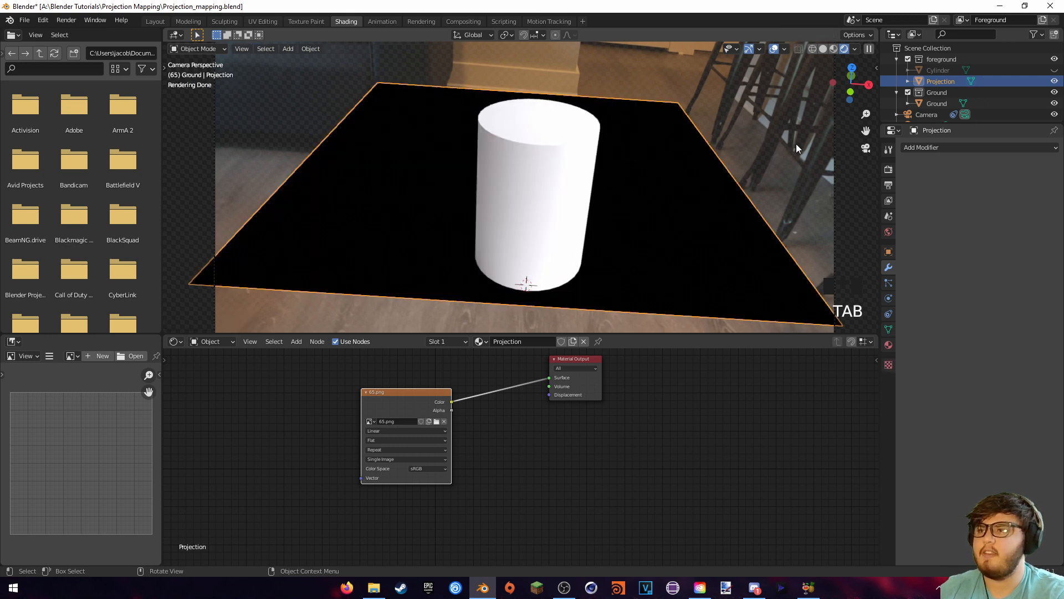
Toggle the cylinder's visibility to compare it with the image projected on the plane, leaving it hidden
left_click(1053, 70)
left_click(1053, 71)
left_click(1053, 71)
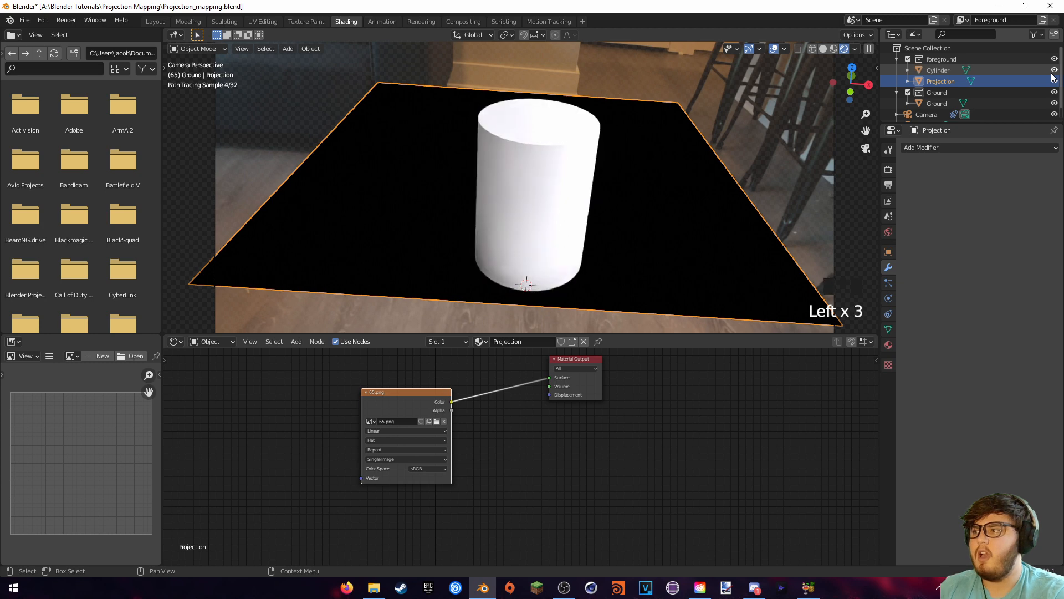
left_click(1054, 70)
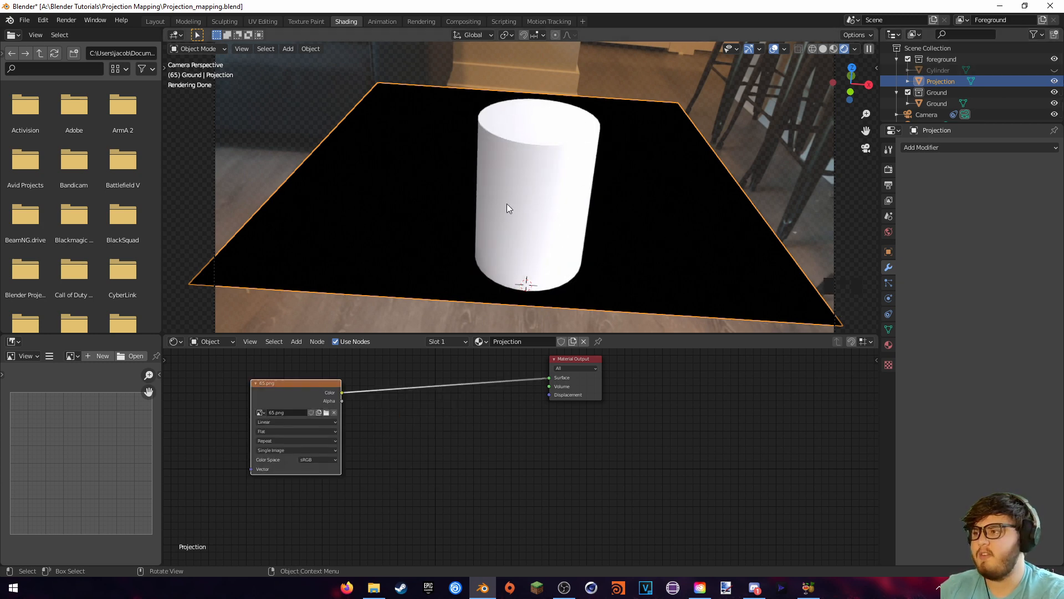
Add a Transparent BSDF node and a Mix Shader node to the Projection material
key("shift+a")
type("tran")
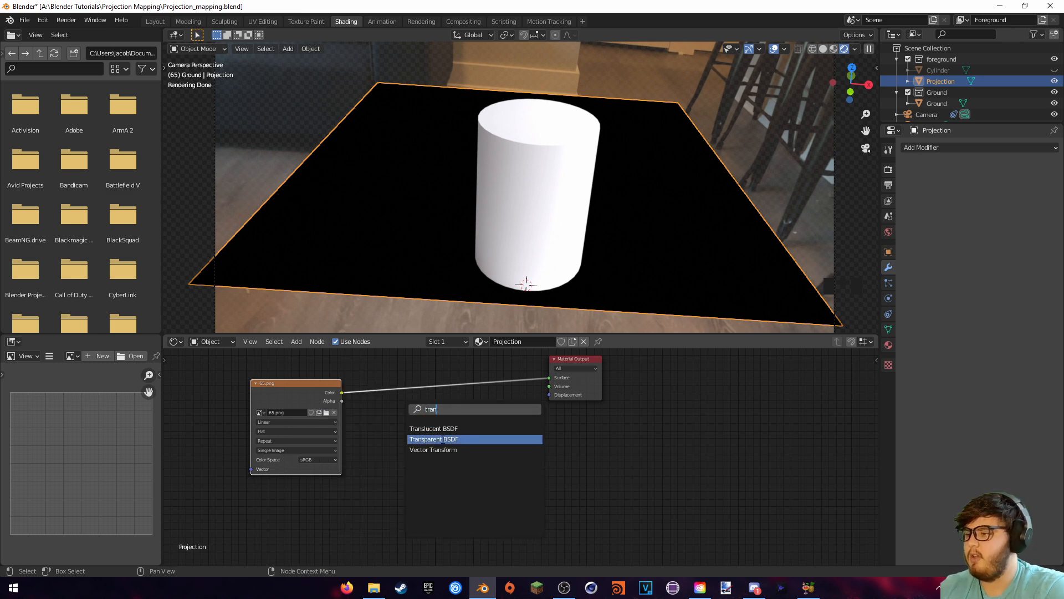
left_click(447, 439)
left_click(463, 458)
key("shift+a")
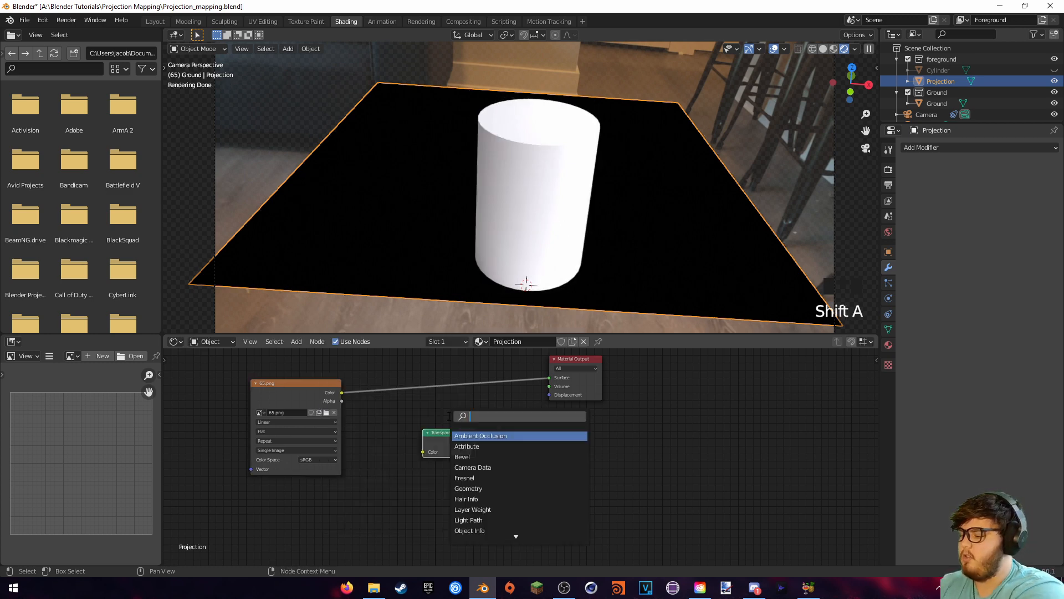
type("mix")
left_click(479, 435)
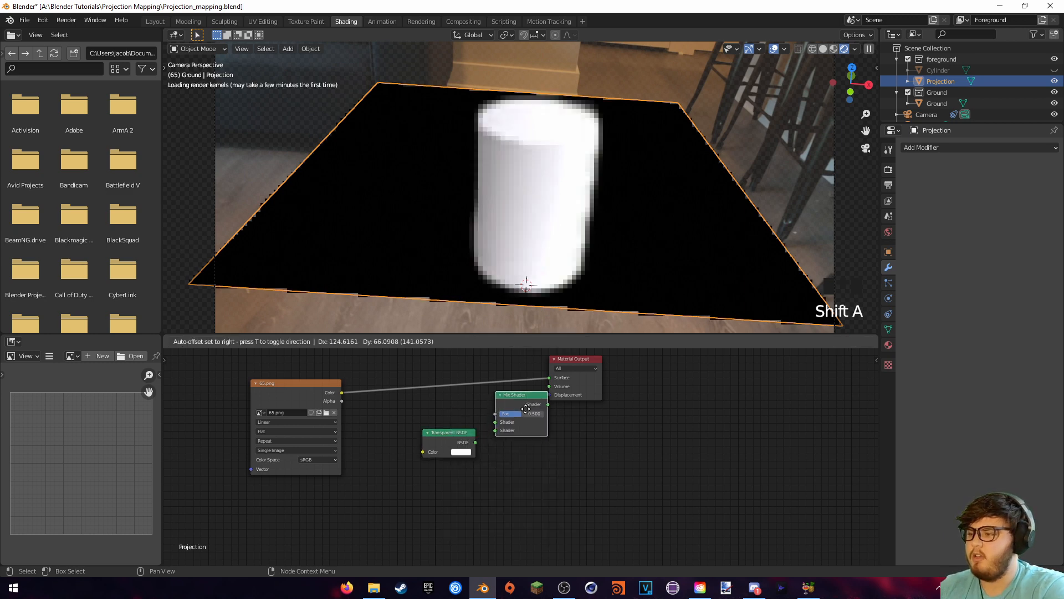
left_click(497, 433)
Feed the image's Color and the Transparent BSDF into the Mix Shader's first and second inputs, and the mix into the Material Output's Surface
left_click_drag(465, 441, 442, 446)
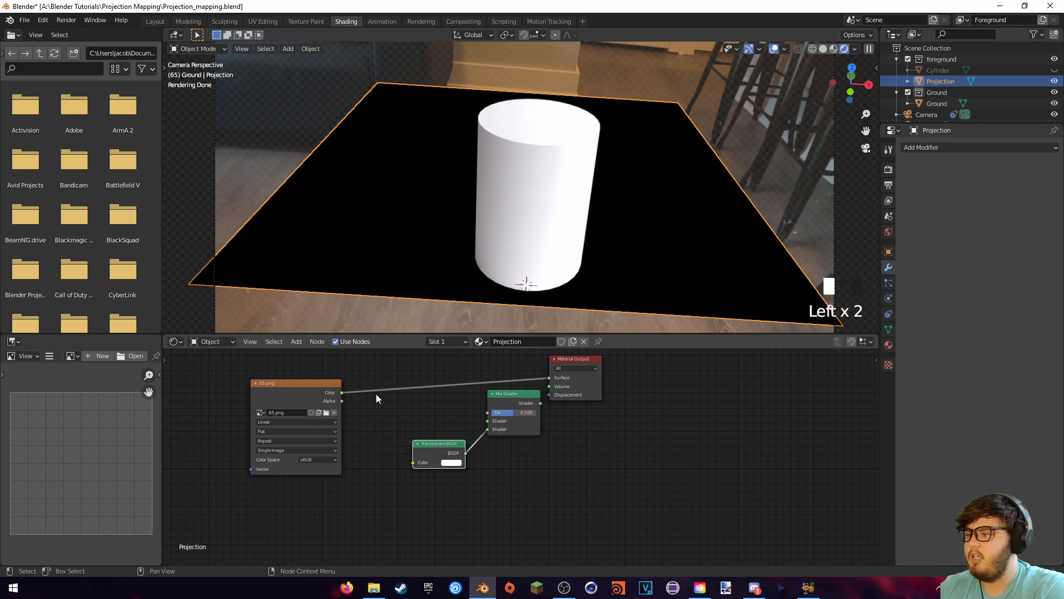
left_click_drag(341, 391, 441, 441)
left_click(537, 403, "ctrl+shift")
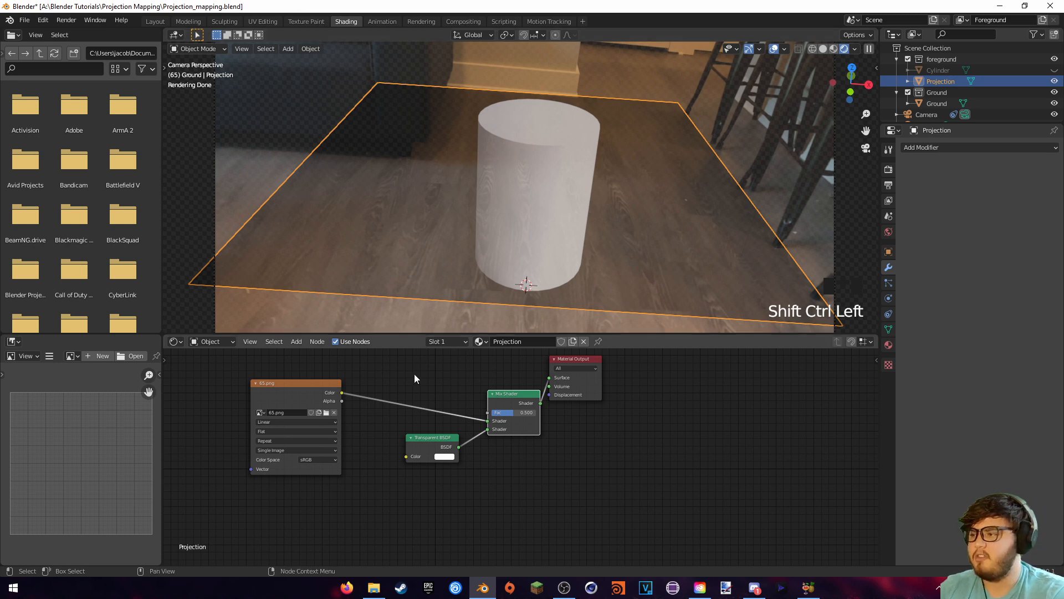
Preview the image's Color and Alpha, connect Alpha to the Transparent BSDF's Color, and reconnect the Mix Shader to the Material Output's Surface
left_click(330, 397, "ctrl+shift")
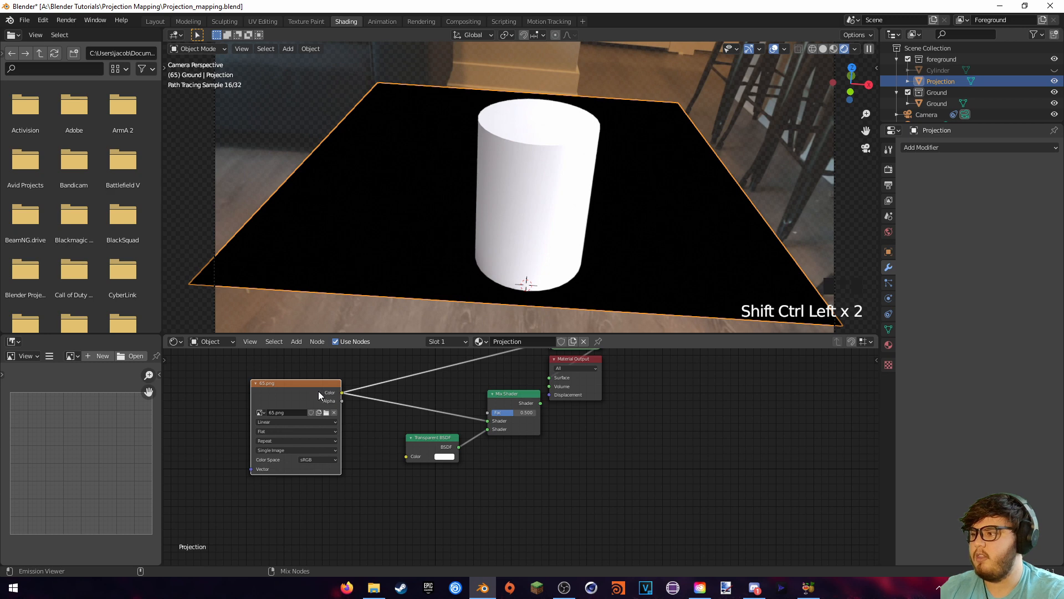
left_click(320, 390, "ctrl+shift")
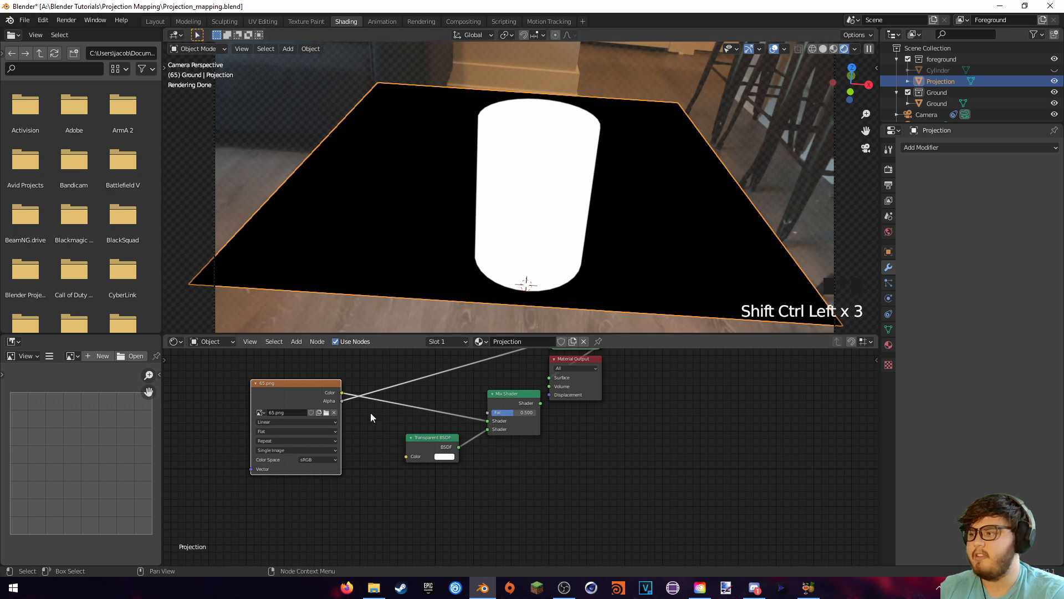
left_click_drag(342, 400, 407, 458)
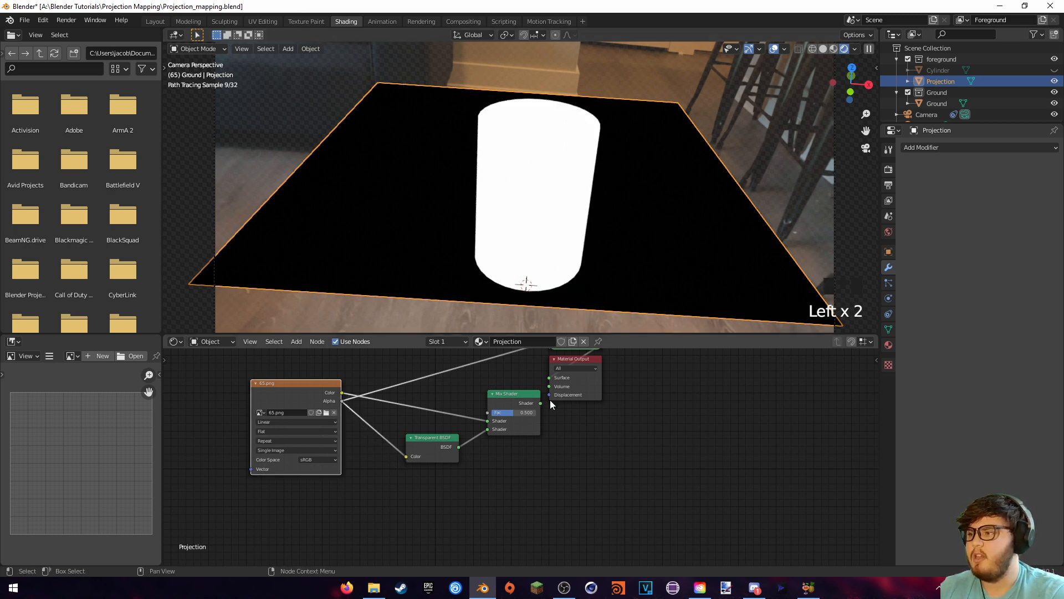
middle_click_drag(610, 399, 587, 414, "shift")
left_click(504, 413, "ctrl+shift")
left_click_drag(550, 374, 593, 380)
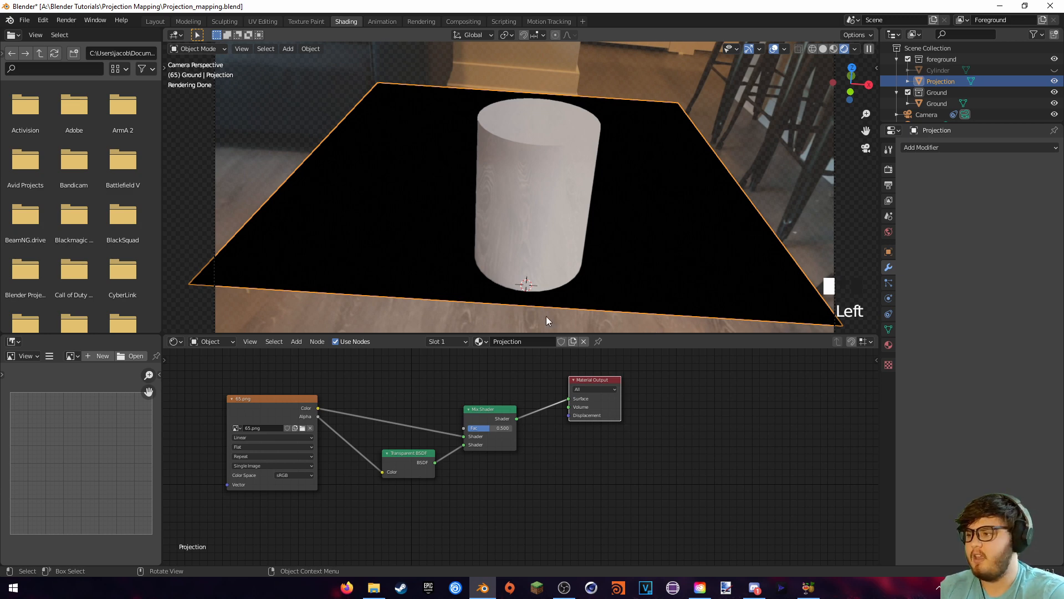
Insert an Invert node between the image's Alpha and the Transparent BSDF's Color, and connect its output to the Mix Shader's Fac
key("shift+a")
left_click(378, 364)
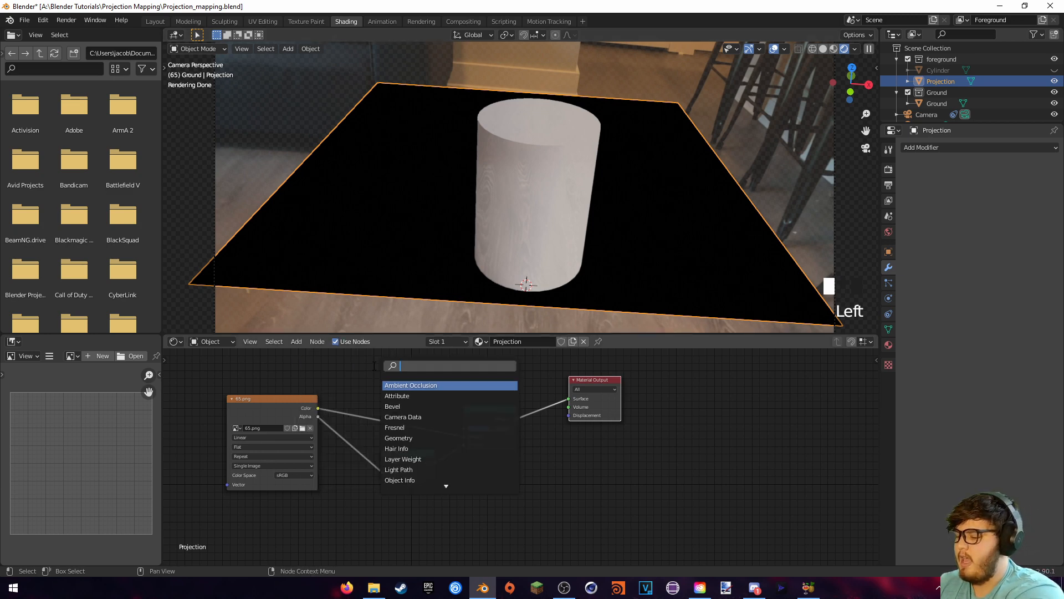
type("invert")
key("Return")
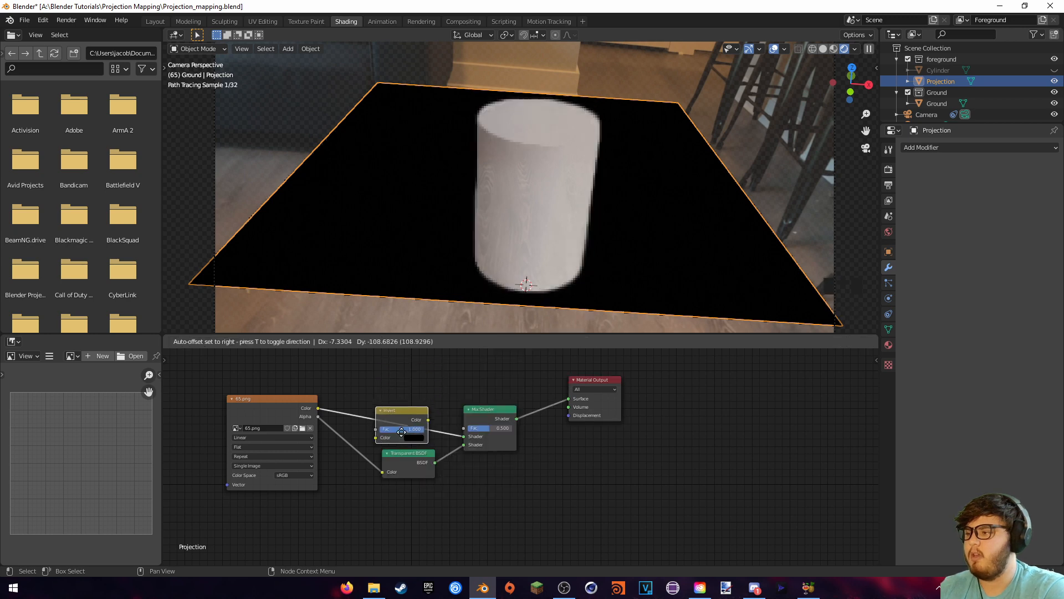
left_click(362, 447)
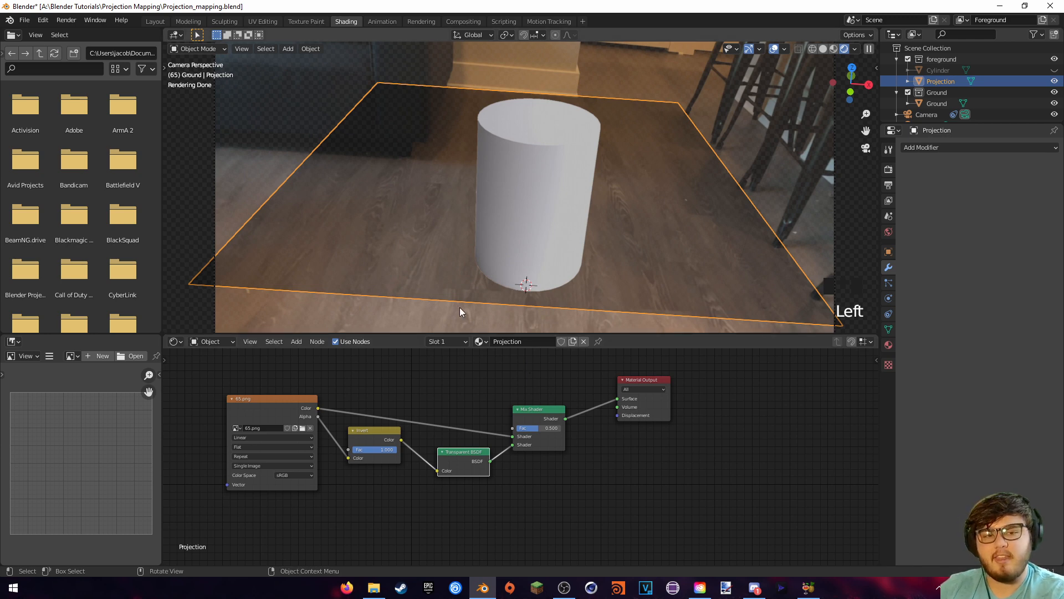
left_click_drag(385, 438, 512, 428)
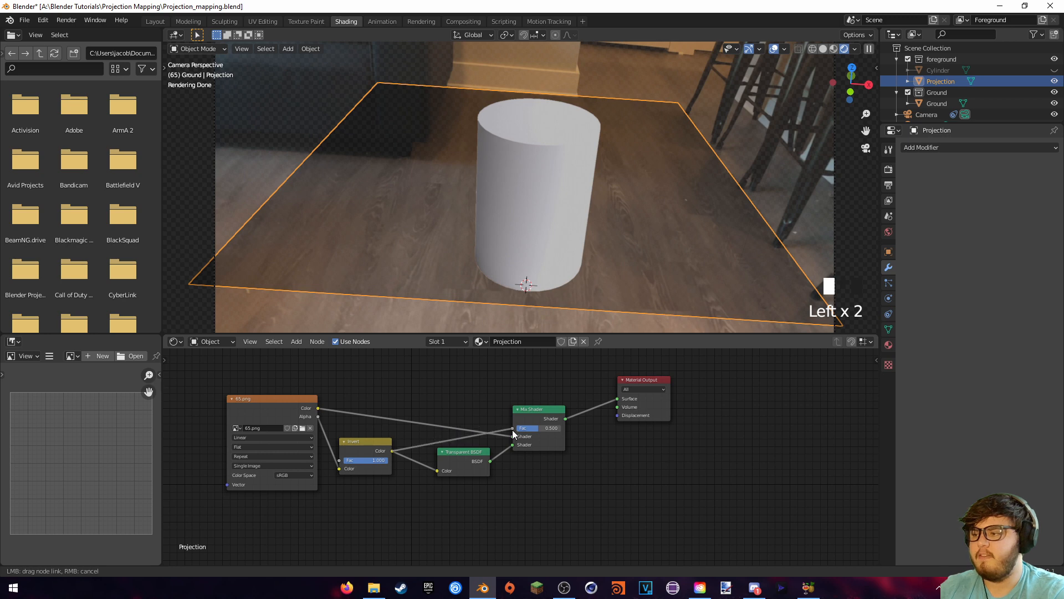
Select the Ground and Projection planes in turn to check the transparent result in the camera view, and clear the selection
left_click(467, 321)
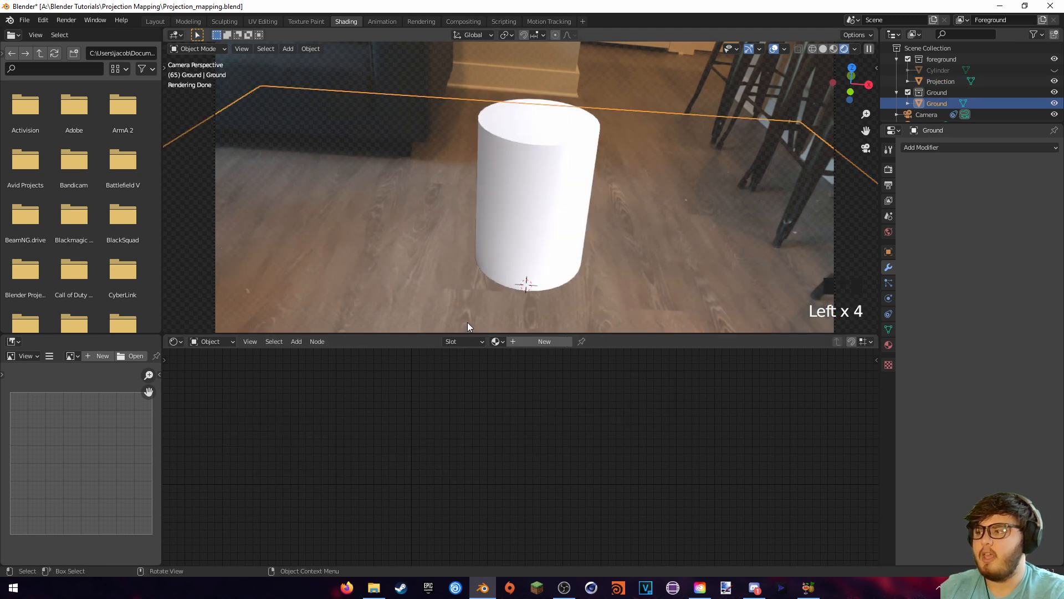
left_click(655, 162)
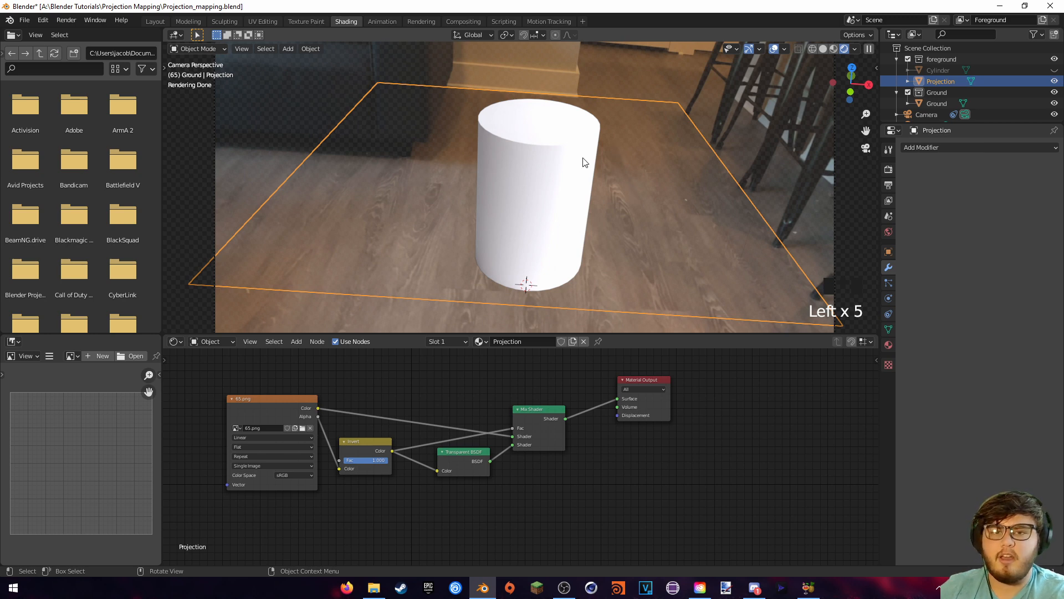
left_click(703, 124)
left_click(777, 161)
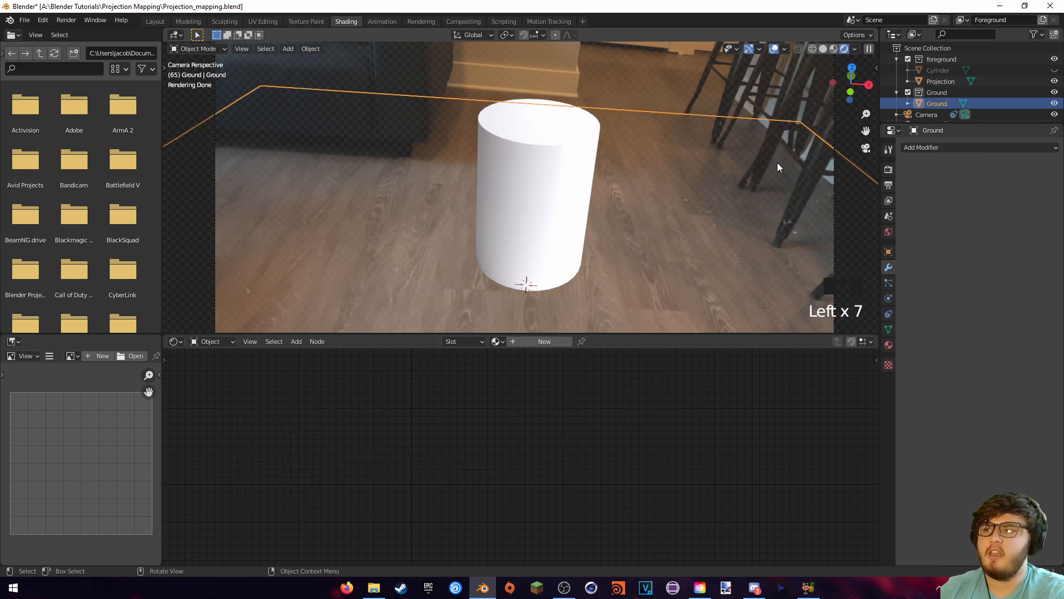
left_click(817, 98)
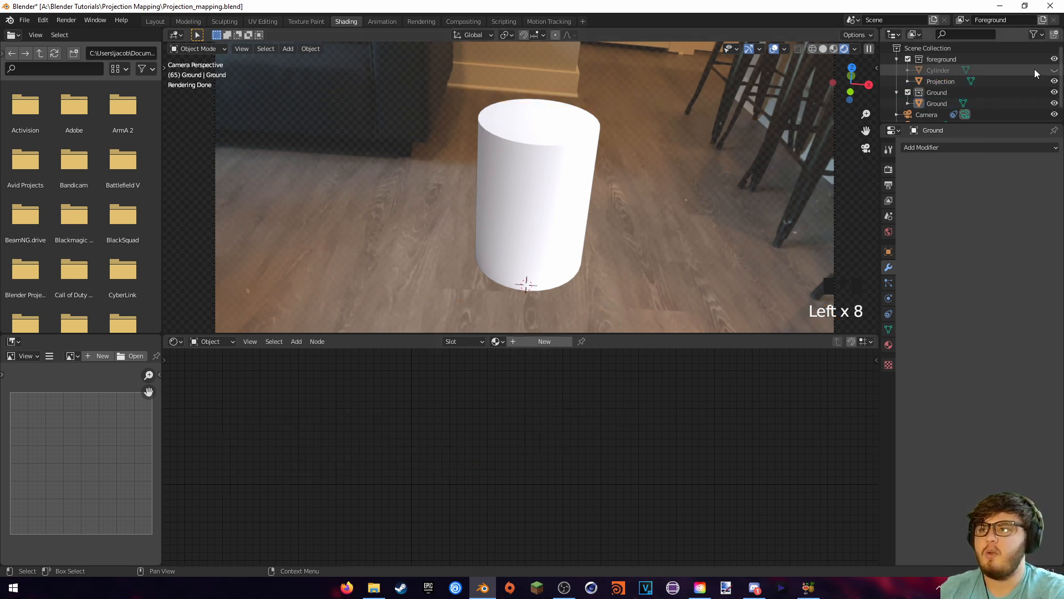
Toggle the cylinder's visibility to check its match with the projected image, leaving the cylinder visible
left_click(1053, 71)
left_click(1053, 71)
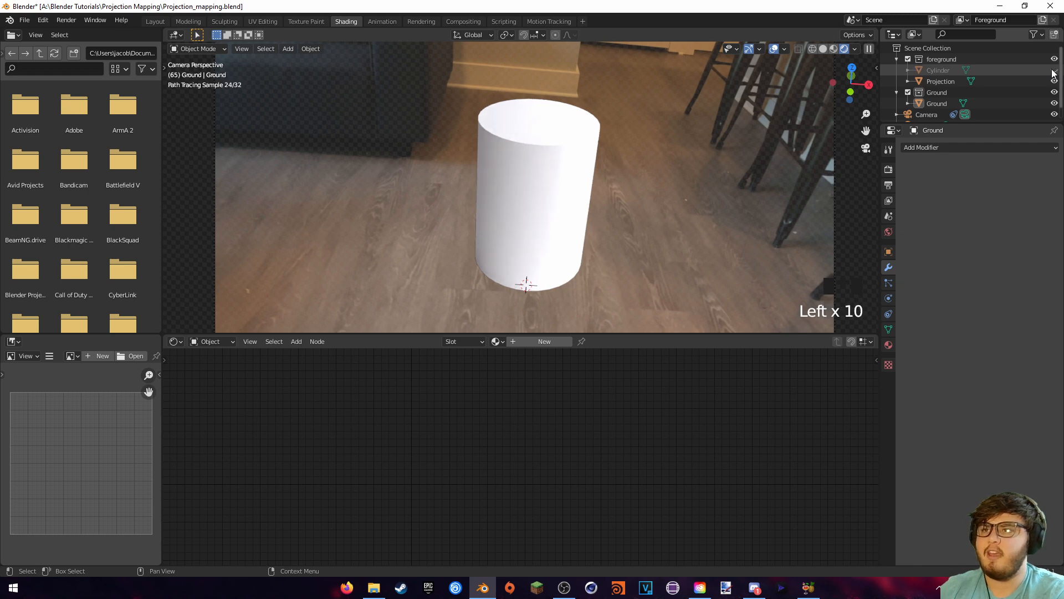
left_click(1054, 71)
left_click(1054, 71)
left_click(1054, 71)
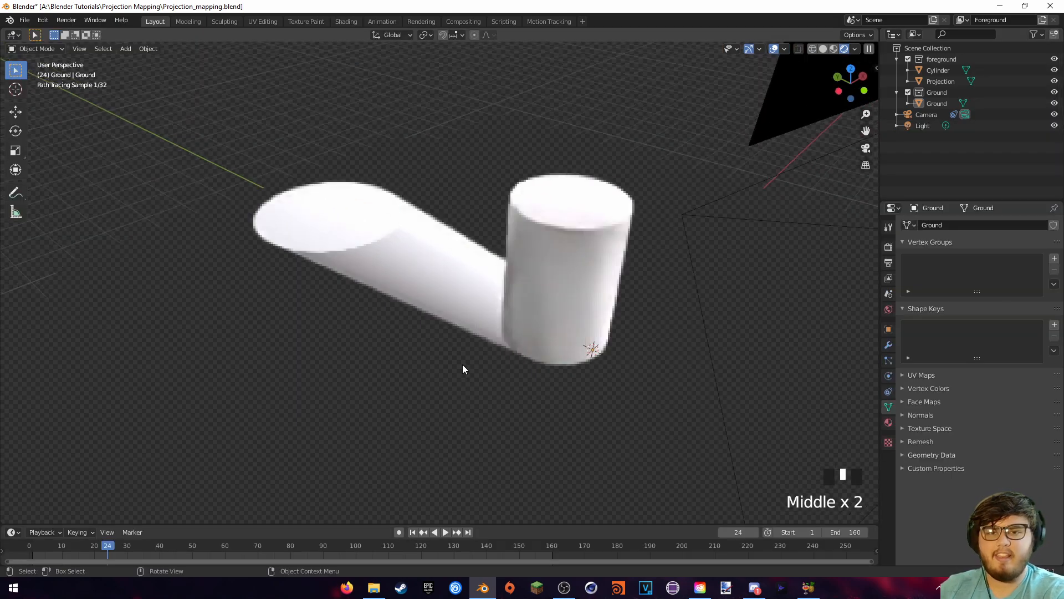
Select the cylinder at frame 24, examine it and its stretched projection from several angles, and return to the camera view
middle_click_drag(457, 364, 594, 252)
left_click(583, 319)
middle_click_drag(583, 319, 601, 337)
scroll(445, 266, "down", 6)
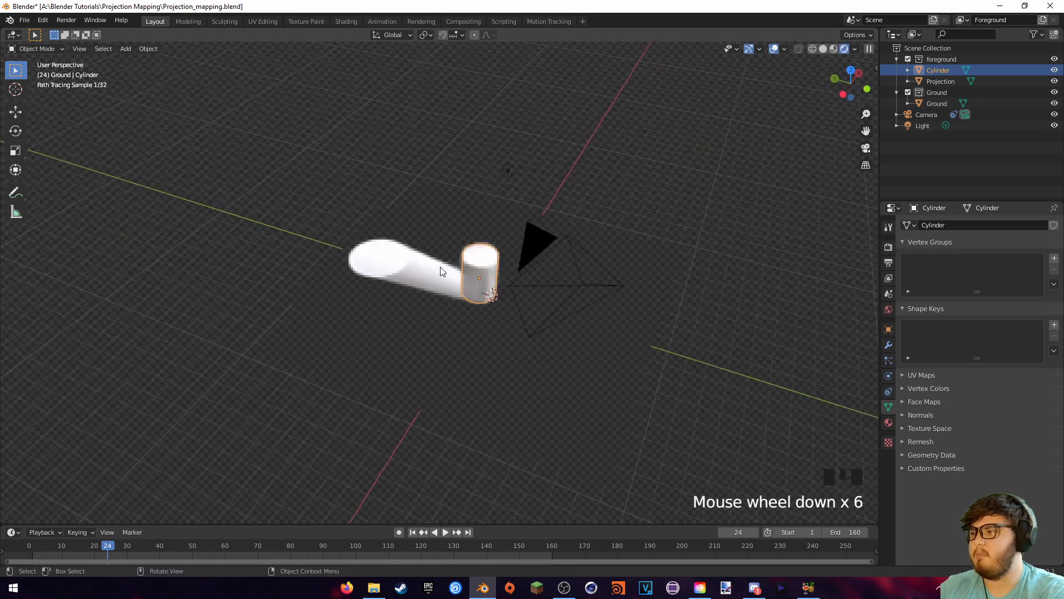
scroll(442, 268, "up", 4)
middle_click_drag(458, 369, 370, 392)
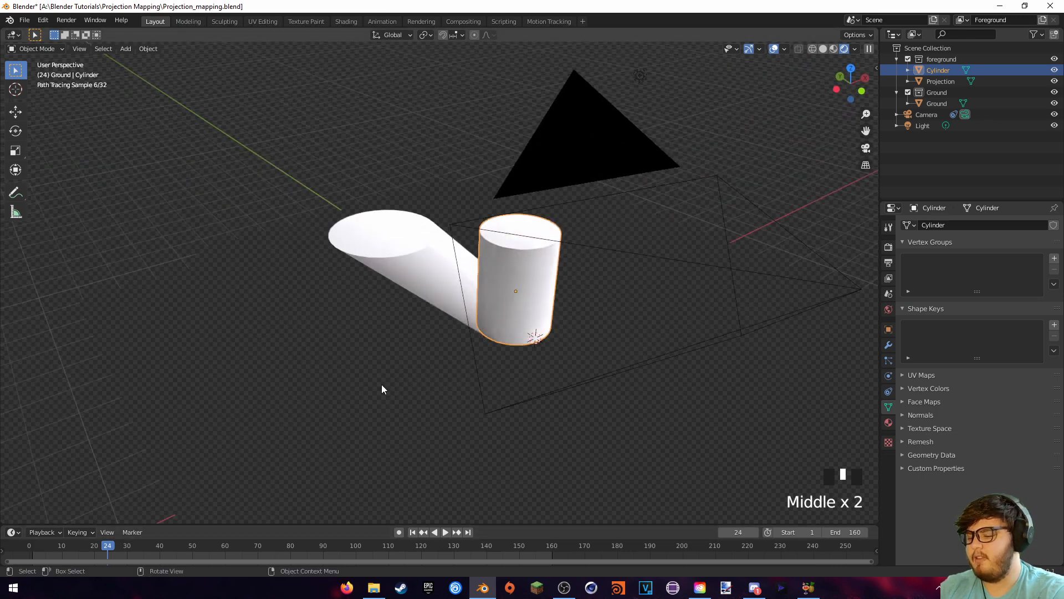
key("KP_0")
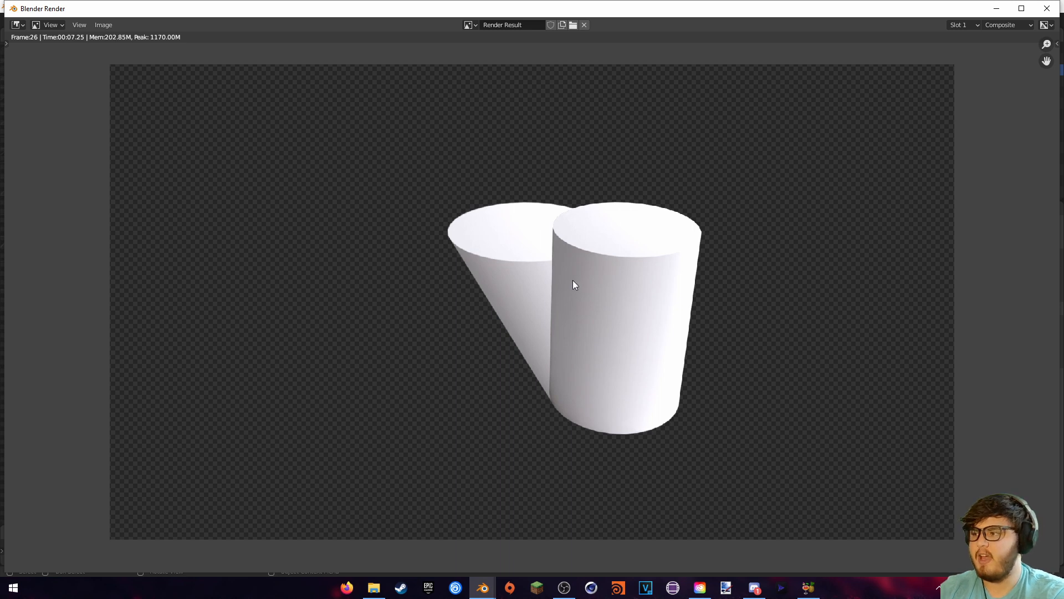
Inspect the cylinder and its stretched projection in the frame 26 render, and close the render window
middle_click_drag(573, 281, 600, 293)
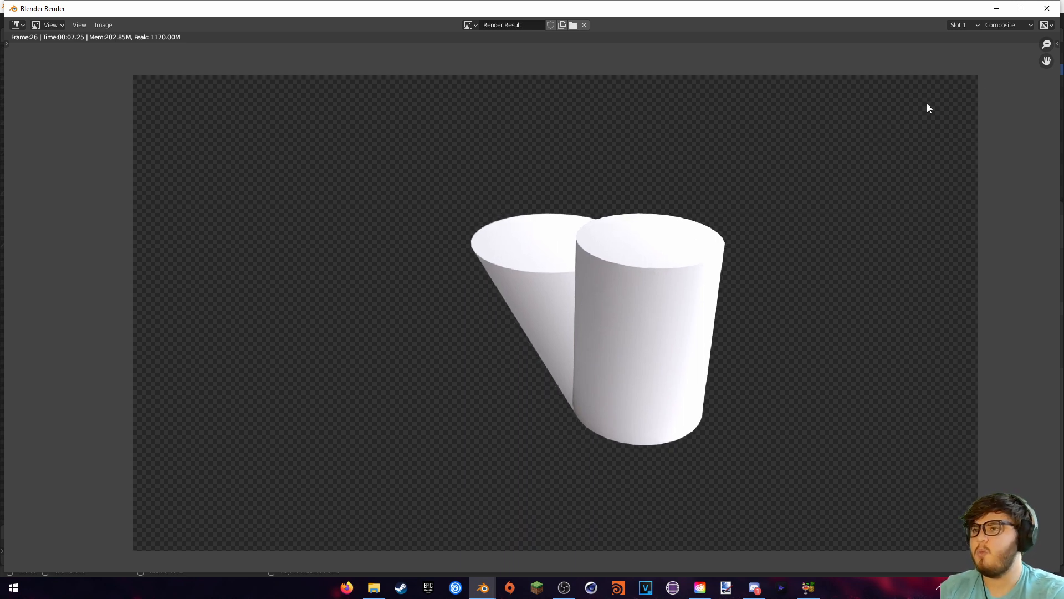
left_click(1046, 9)
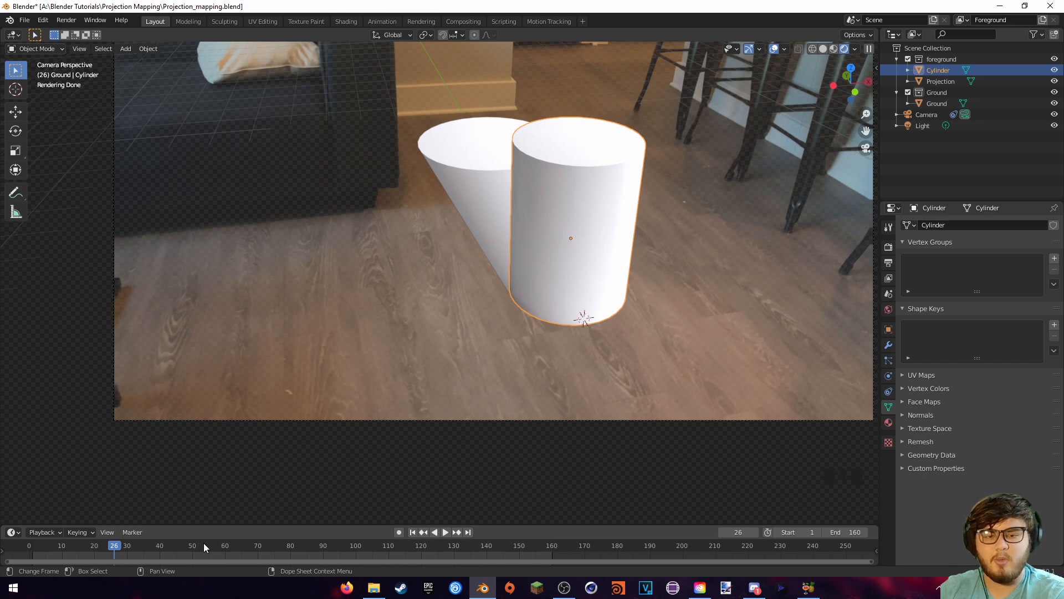
Go to frame 65, expand the cylinder's object Visibility settings, and enable the render restriction toggle column in the outliner
left_click_drag(228, 544, 241, 545)
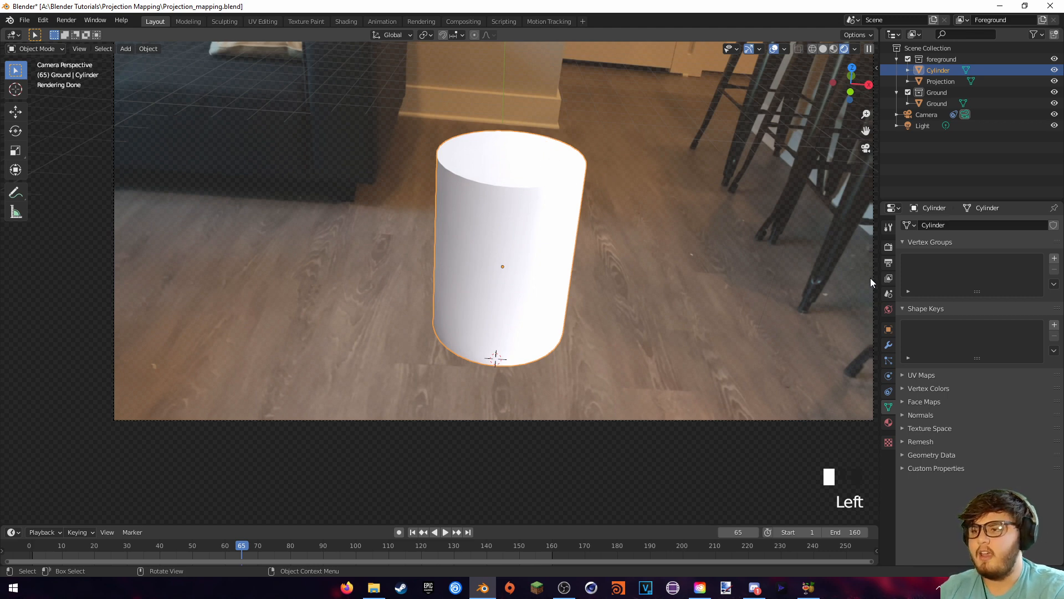
left_click(888, 330)
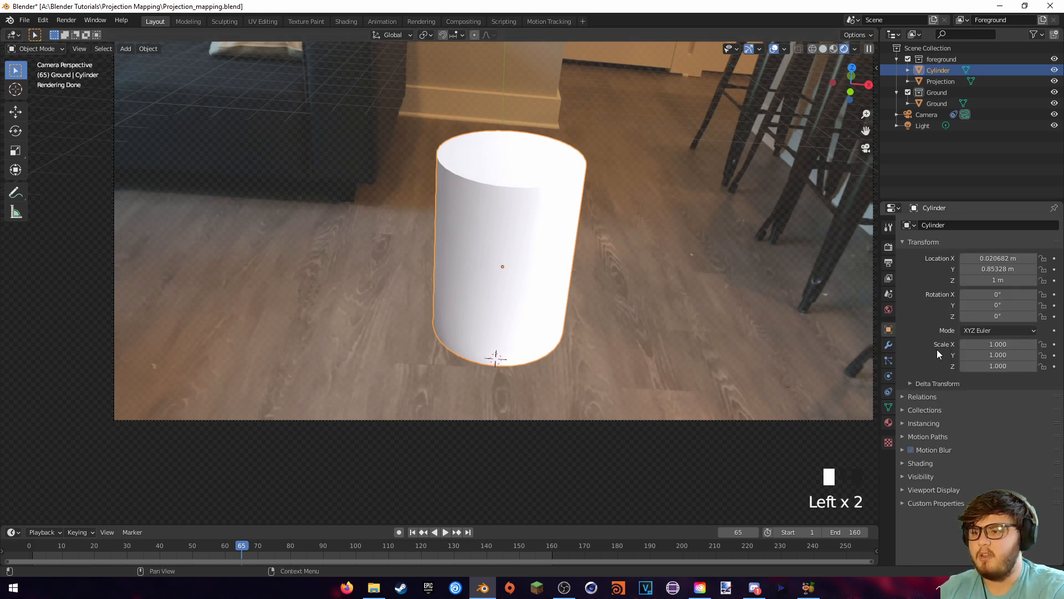
left_click(915, 475)
scroll(907, 480, "down", 2)
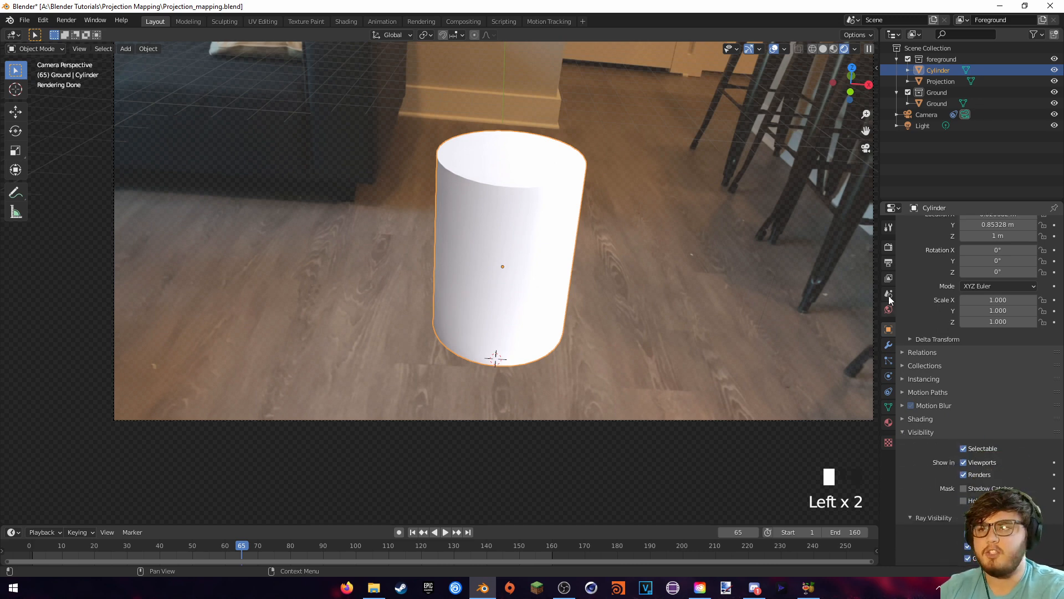
left_click(1034, 35)
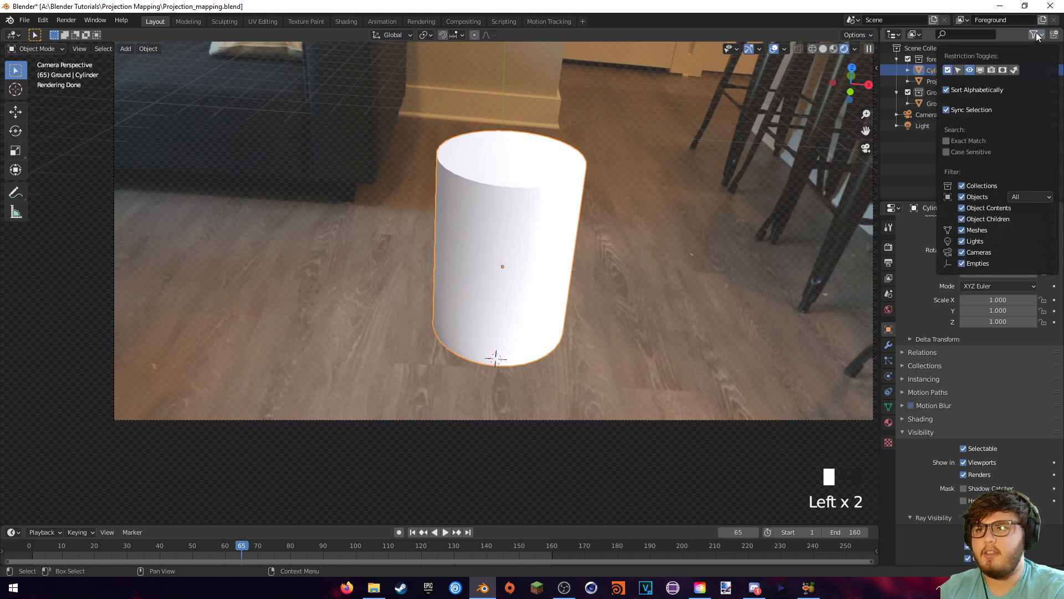
left_click(990, 70)
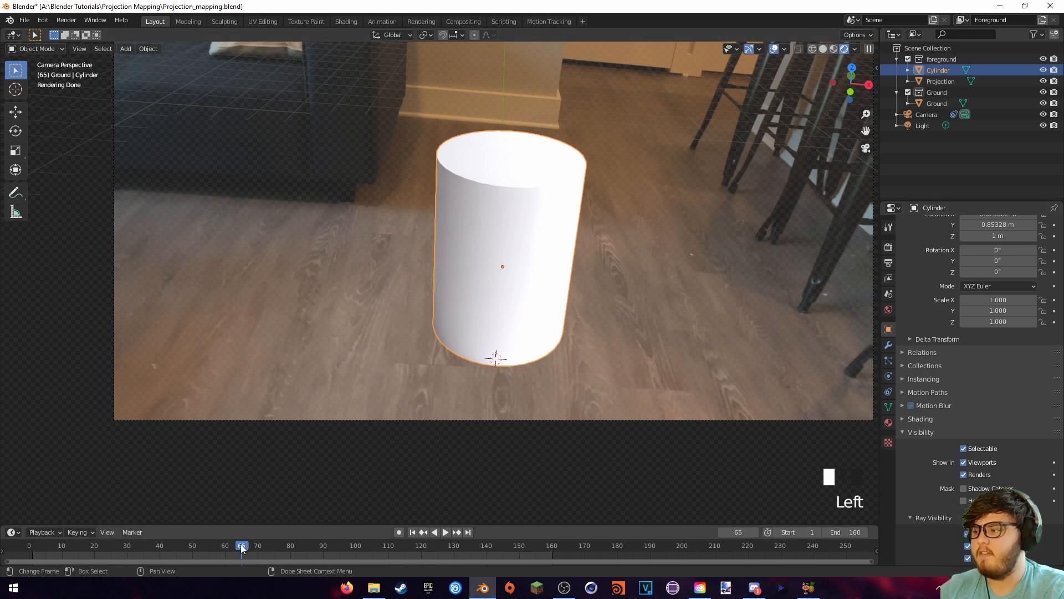
Compare the cylinder around frame 65, and keyframe its Renders visibility as enabled at frame 64
key("Left")
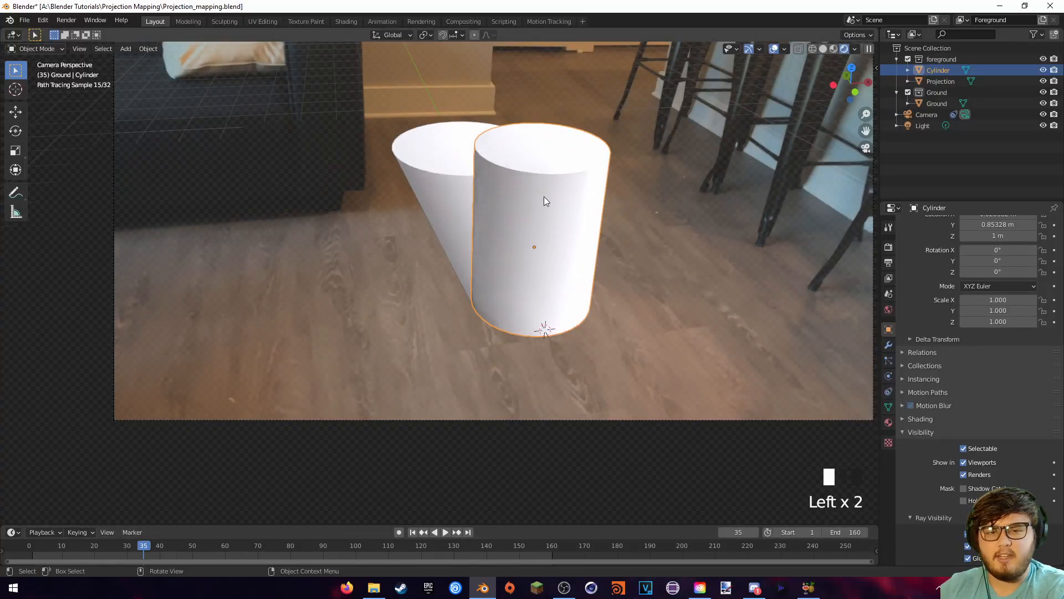
left_click(211, 548)
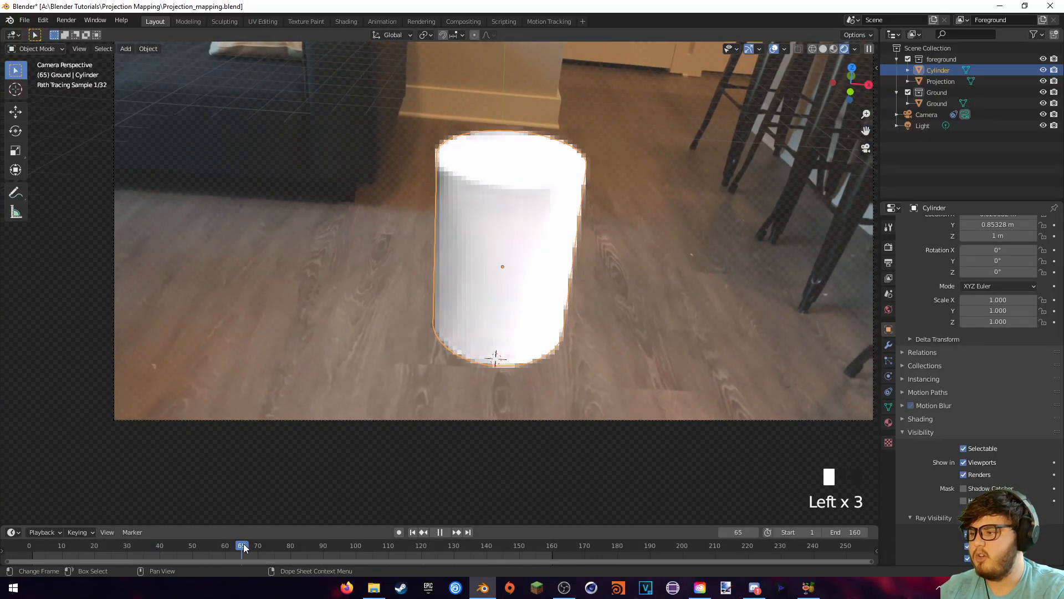
left_click(243, 548)
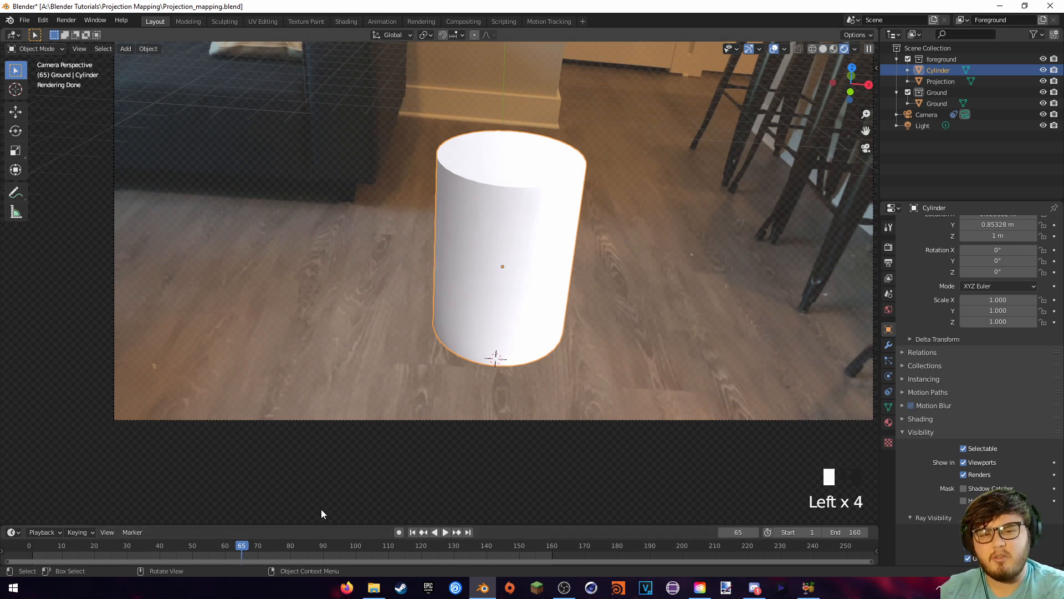
key("Right")
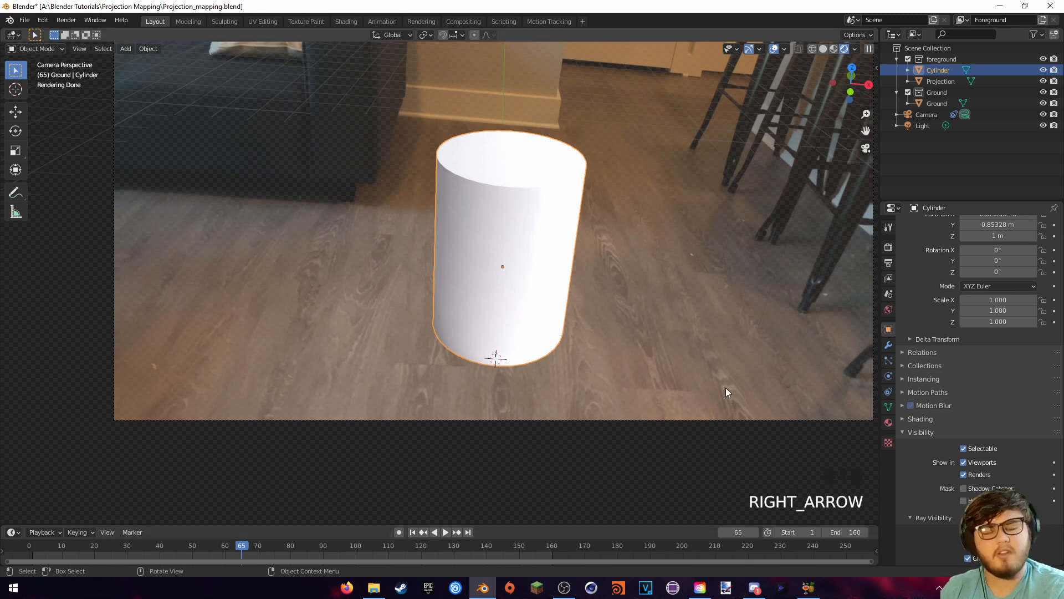
key("Left")
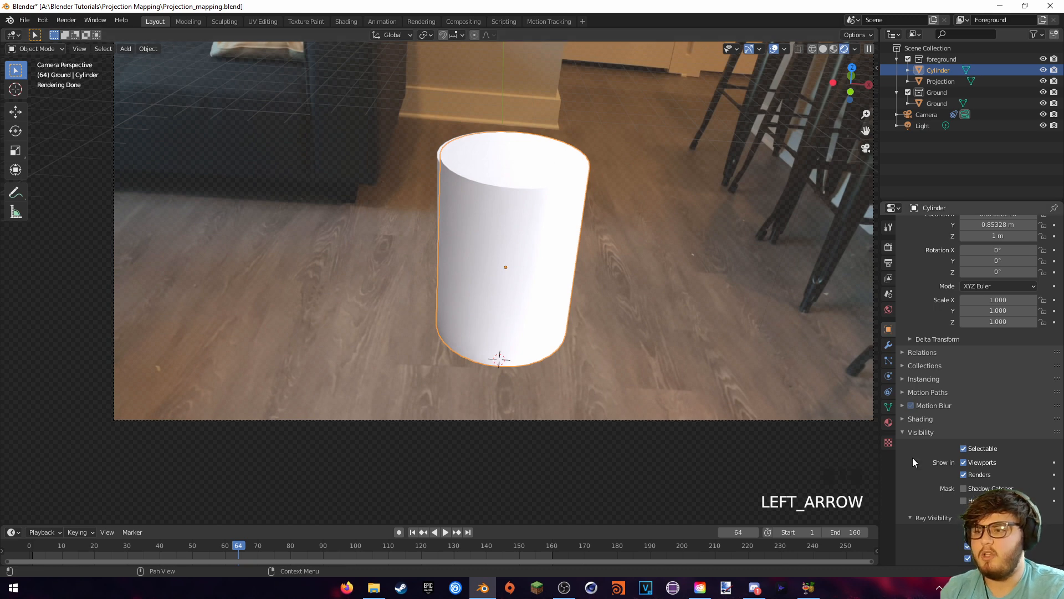
left_click(1054, 475)
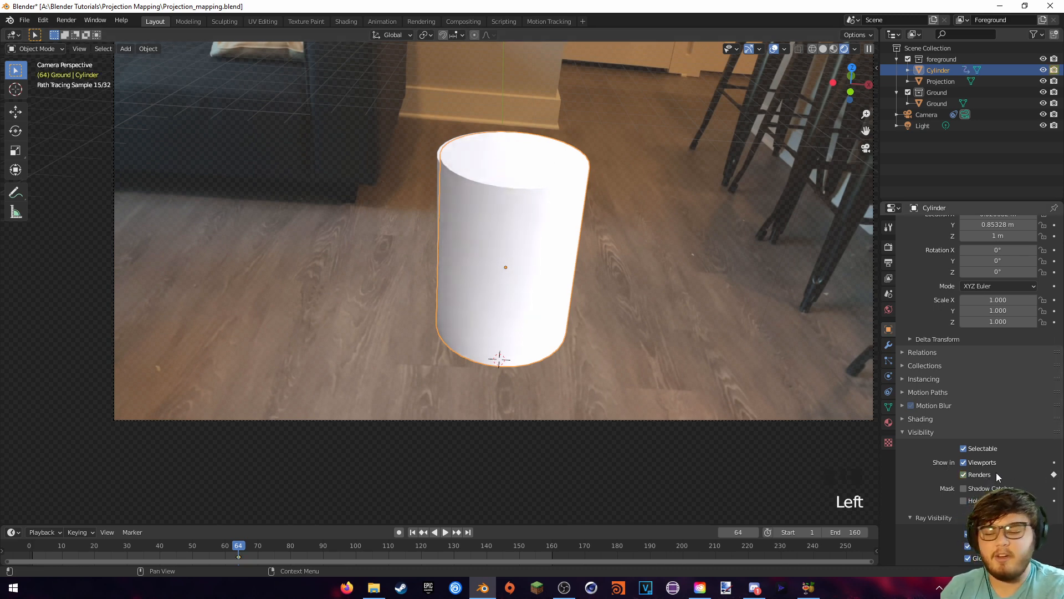
Disable the cylinder's Renders visibility at frame 65 and keyframe it there
key("Right")
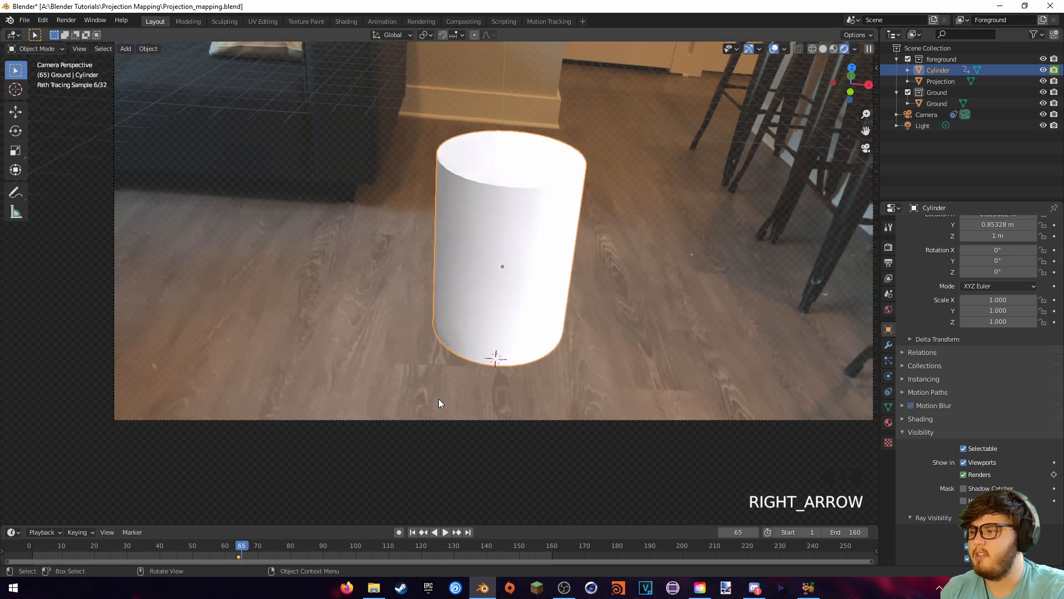
left_click(963, 474)
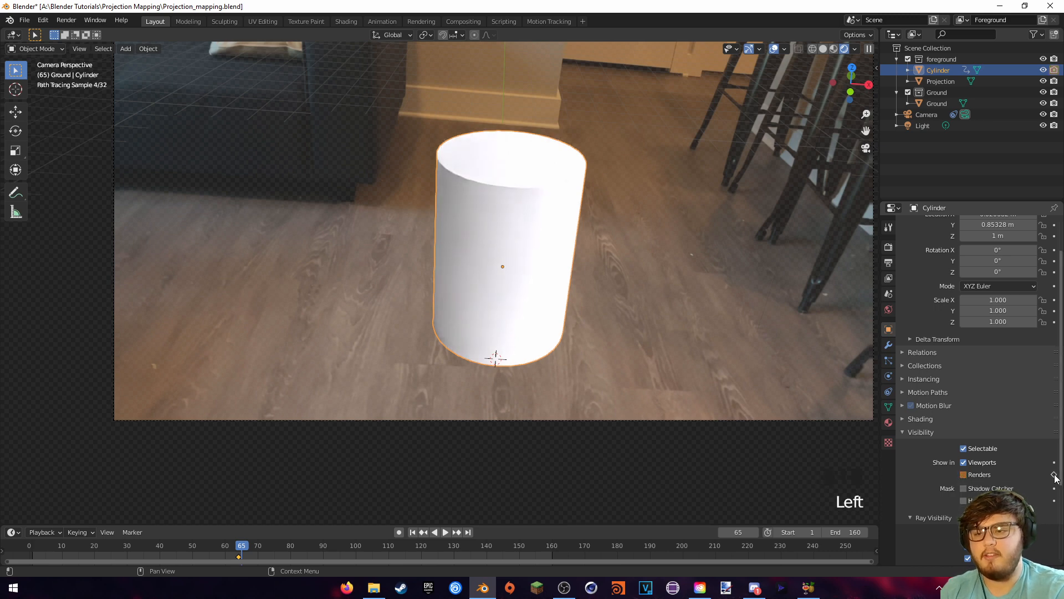
left_click(1053, 474)
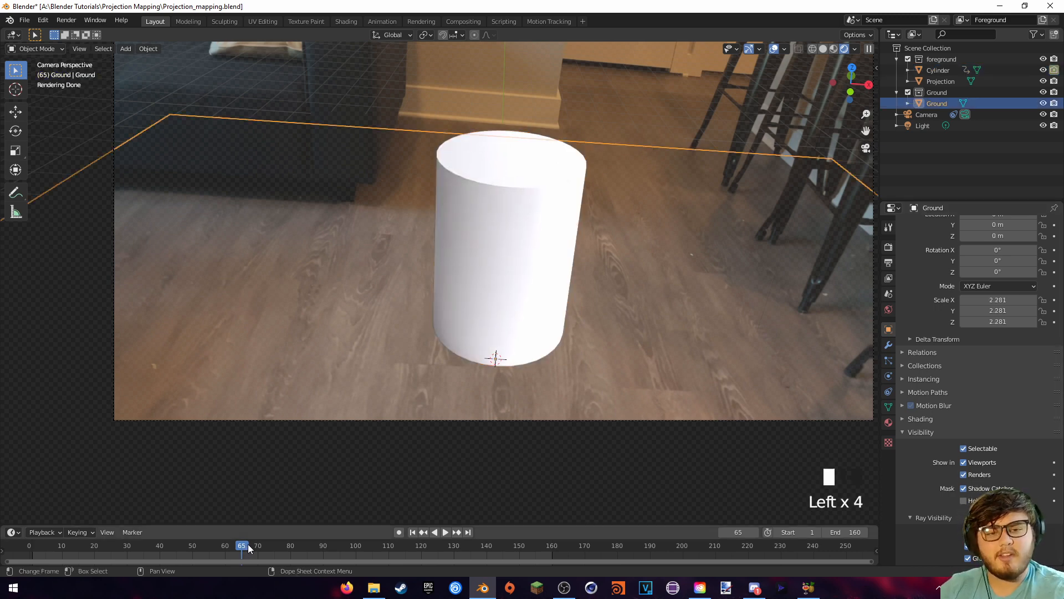
Render frame 88 to check which objects are included, and close the render window
left_click_drag(238, 546, 360, 552)
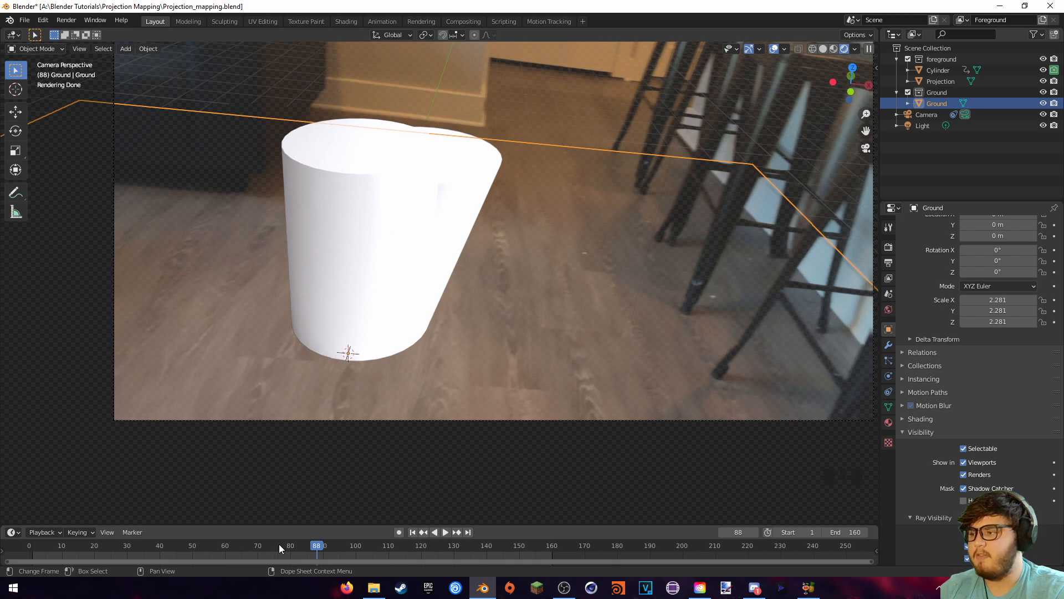
left_click(67, 20)
left_click(74, 34)
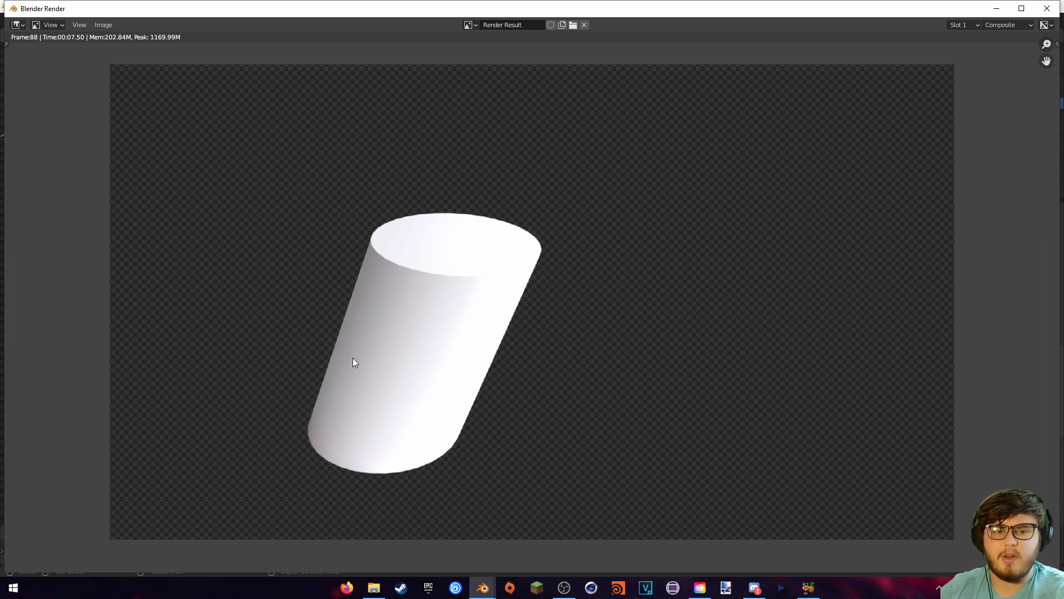
key("Escape")
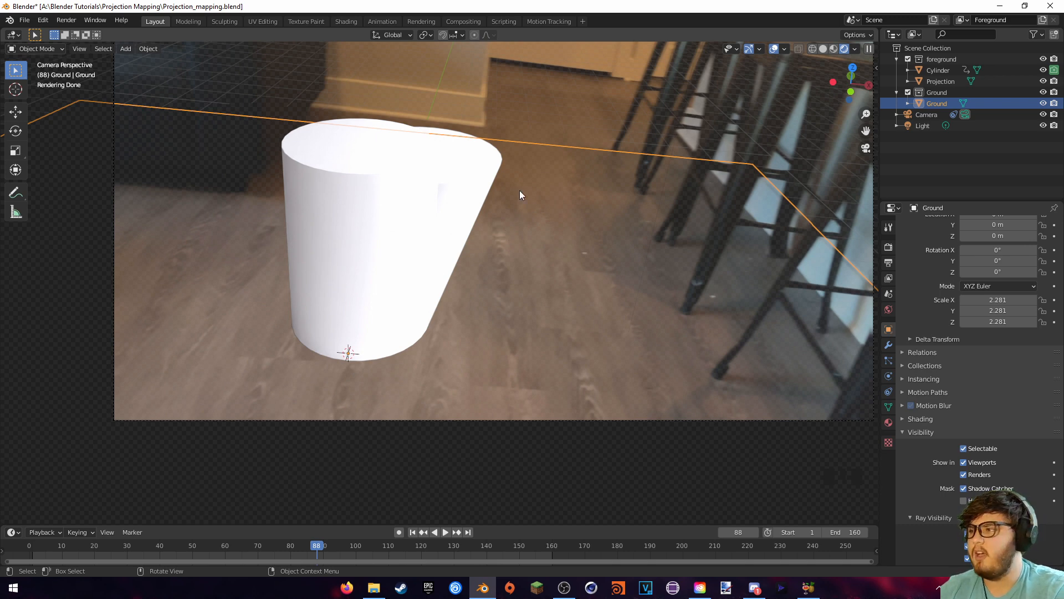
Keyframe the Projection plane's Renders visibility as enabled at frame 65 and disabled at frame 64
left_click(942, 82)
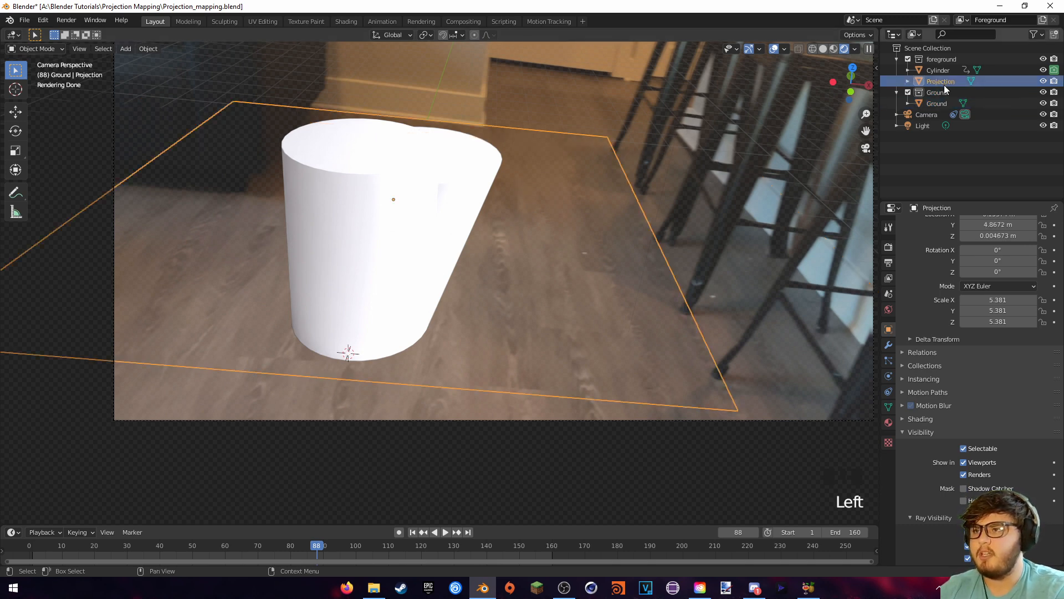
left_click(242, 546)
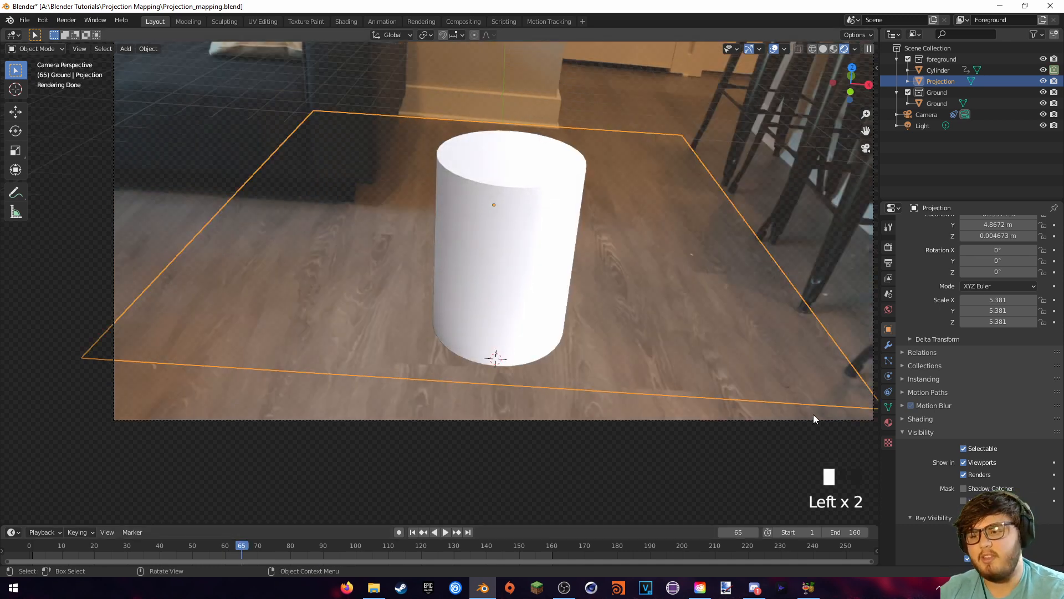
left_click(1054, 475)
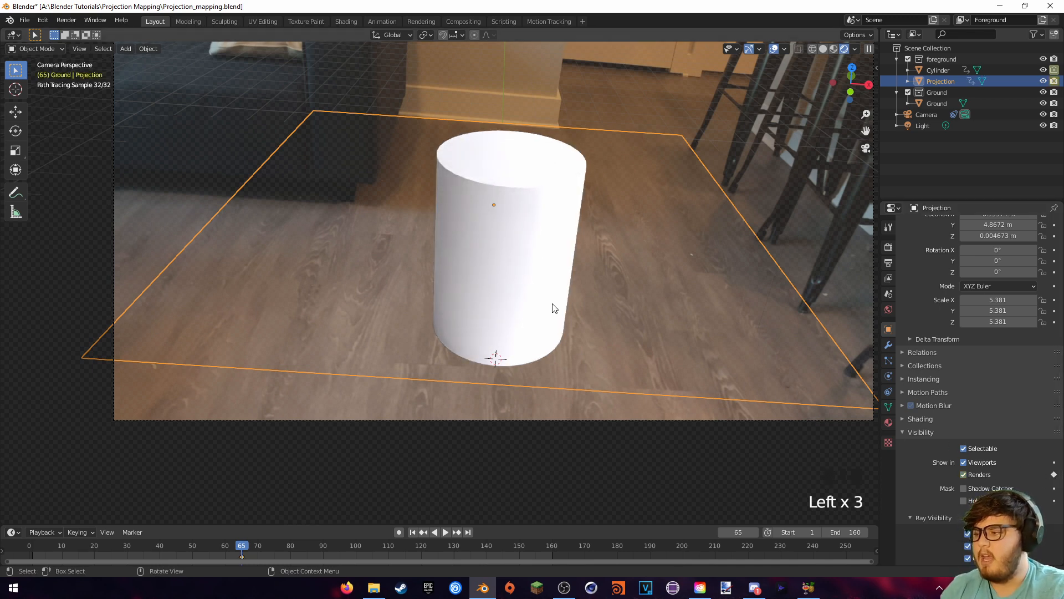
key("Left")
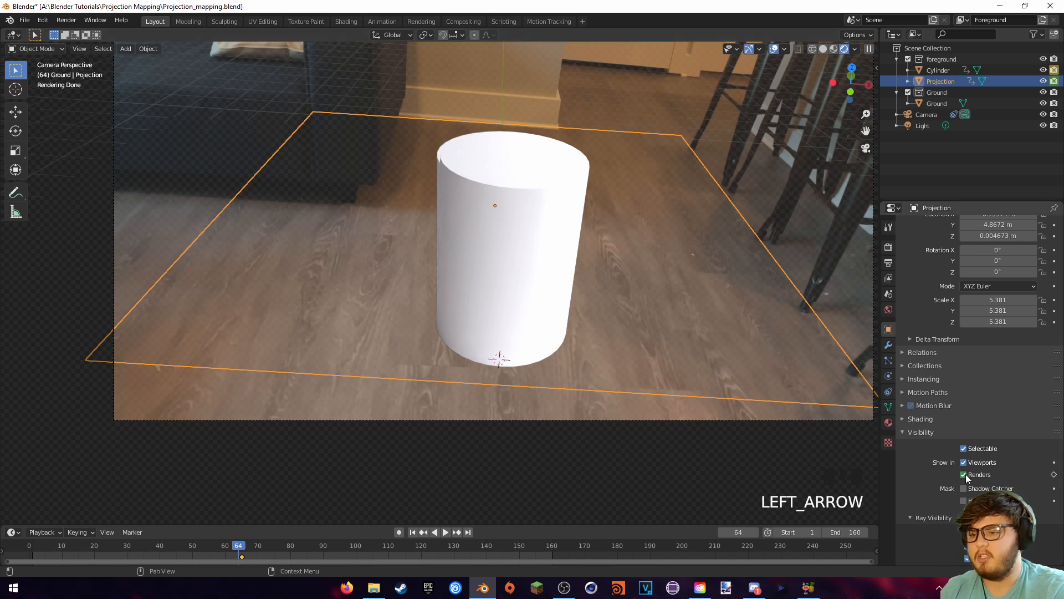
left_click(1053, 475)
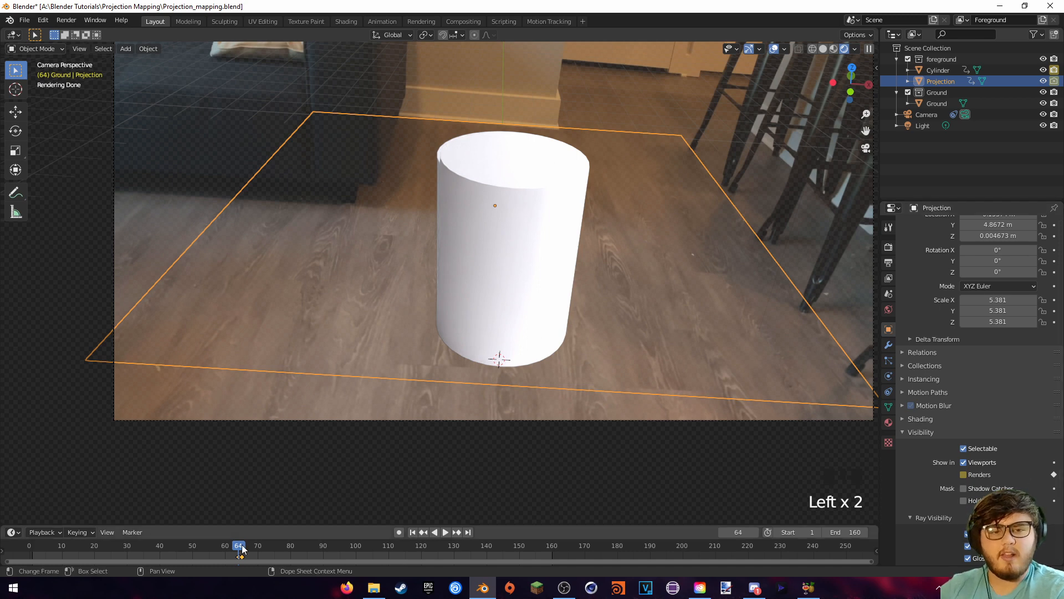
Render frame 45 to check the keyframed render visibility before the switch, and close the render window
left_click(177, 547)
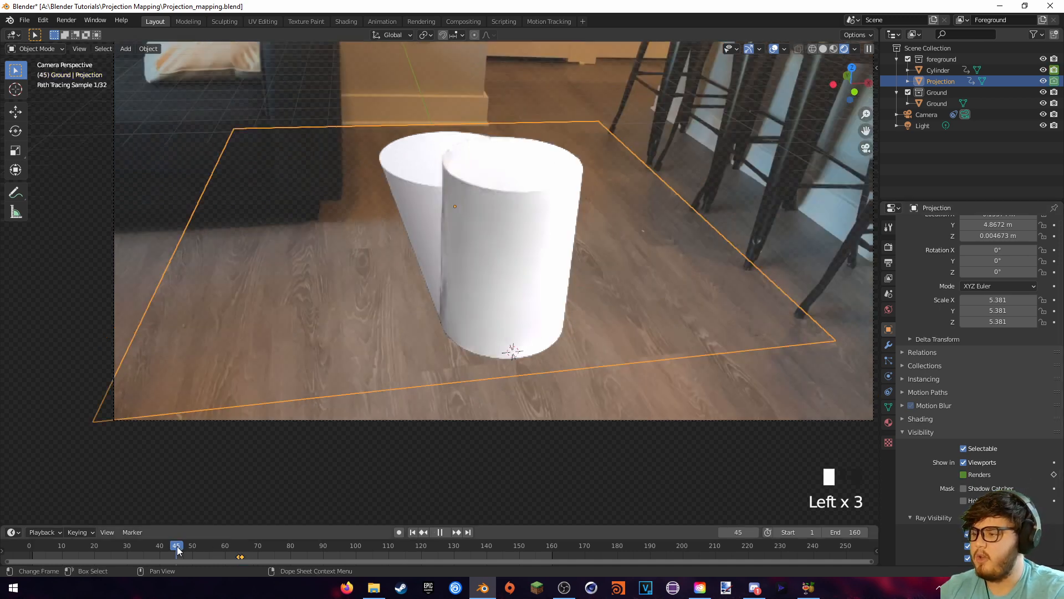
left_click(67, 21)
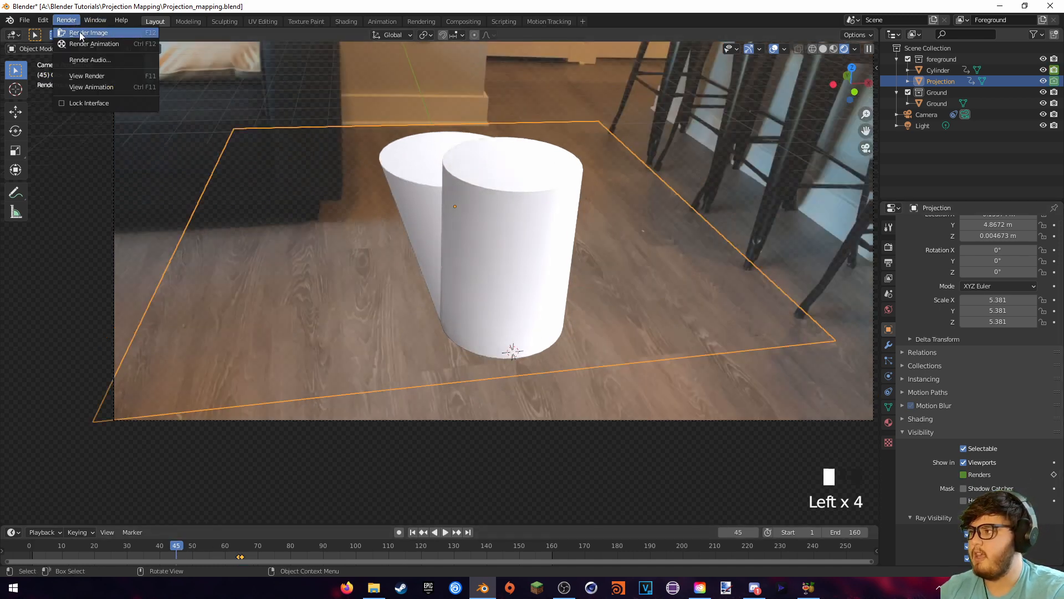
left_click(91, 40)
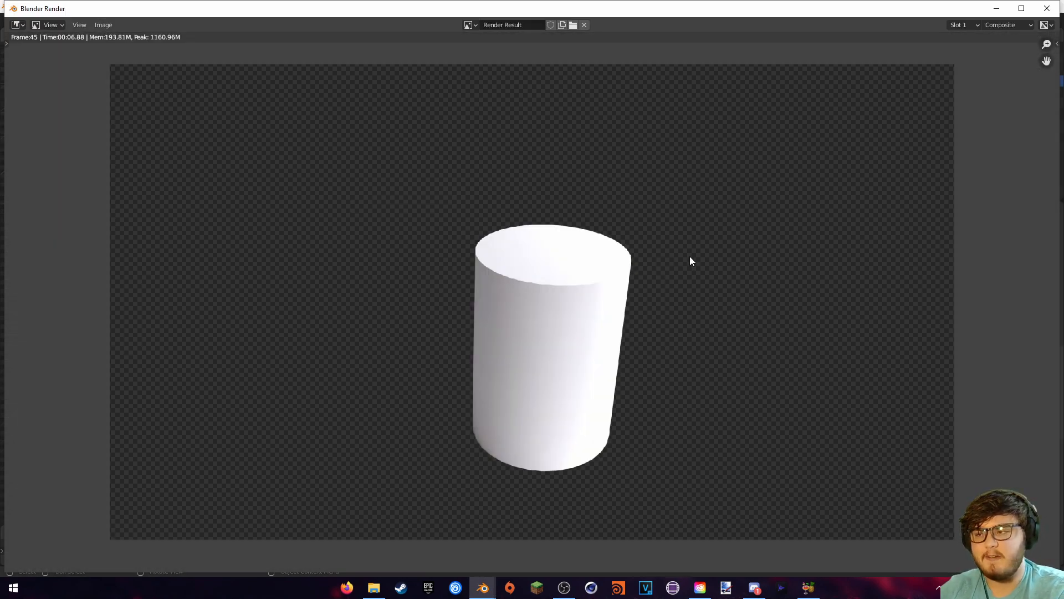
key("Escape")
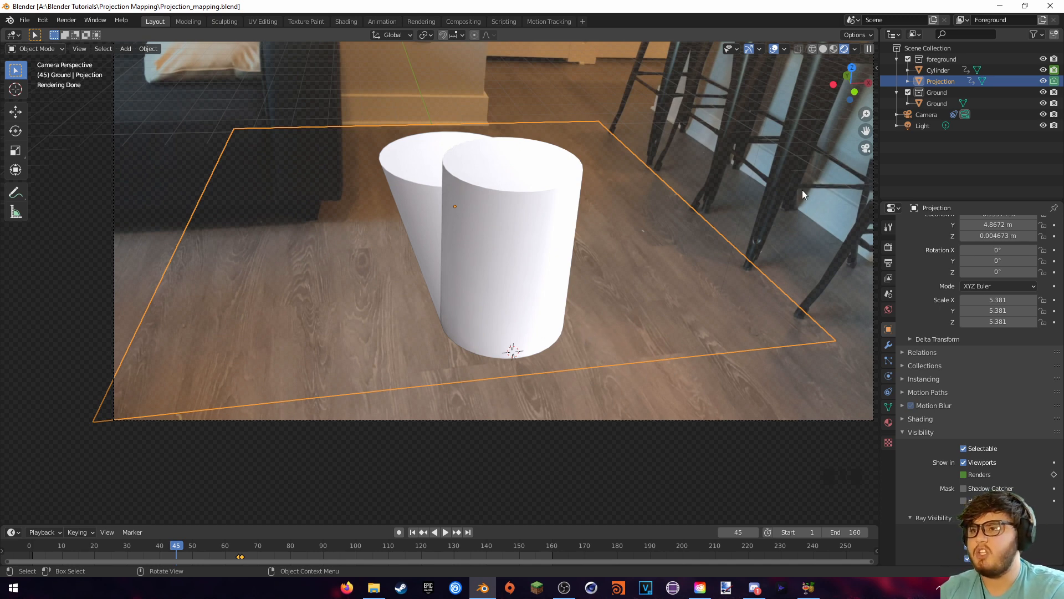
Duplicate the cylinder in place
left_click(933, 70)
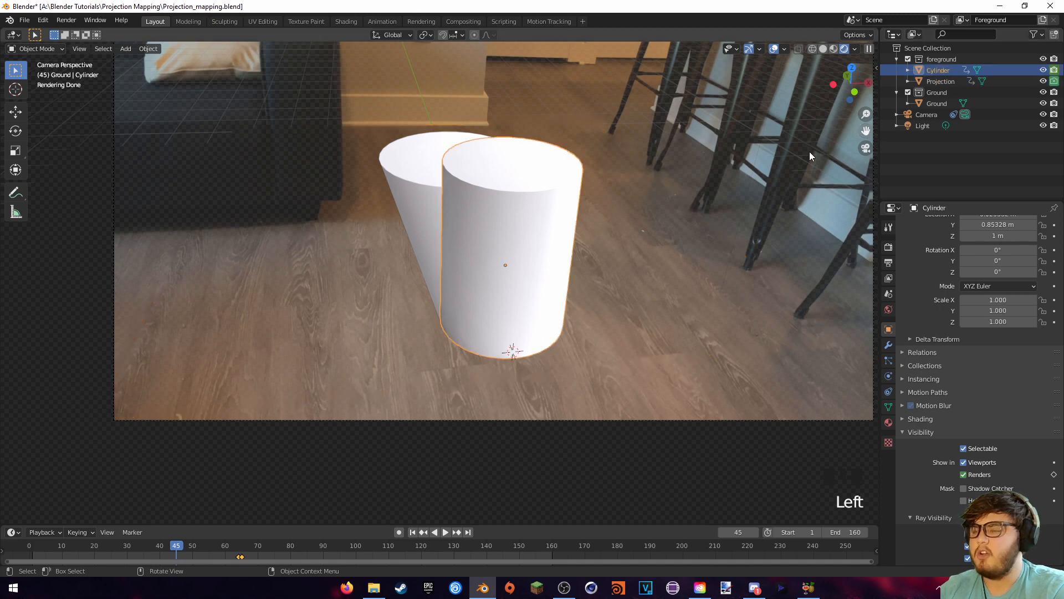
key("shift+d")
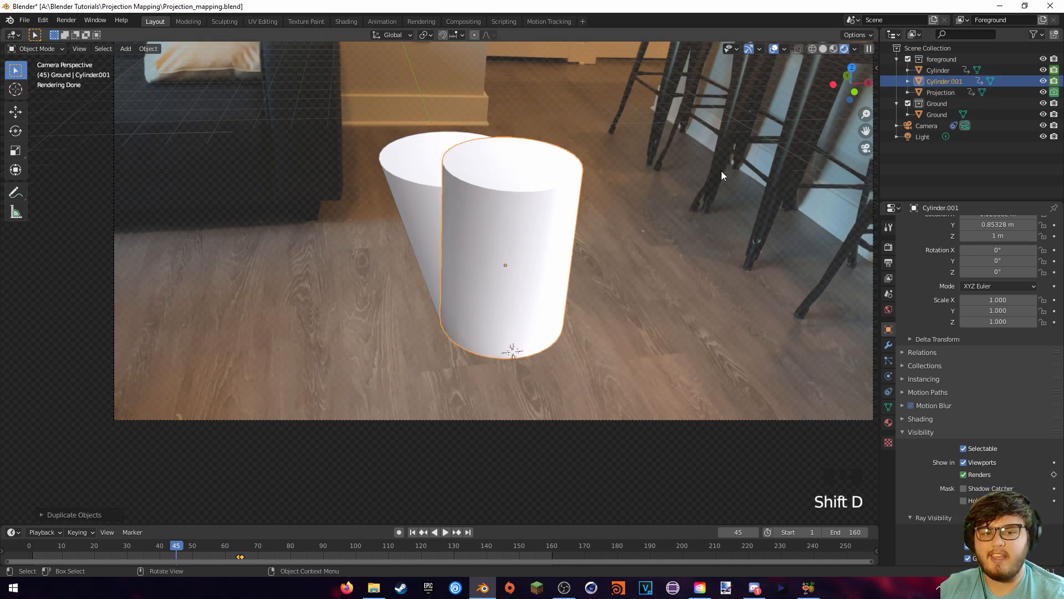
Create a collection named Shadow in the scene and move the duplicated cylinder into it
right_click(921, 167)
left_click(903, 165)
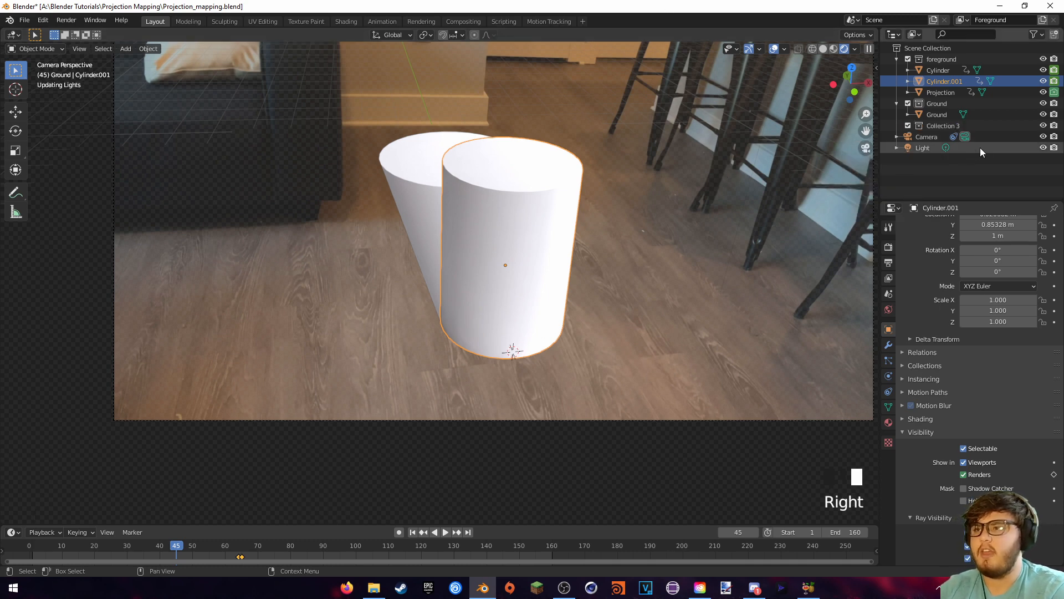
double_click(936, 125)
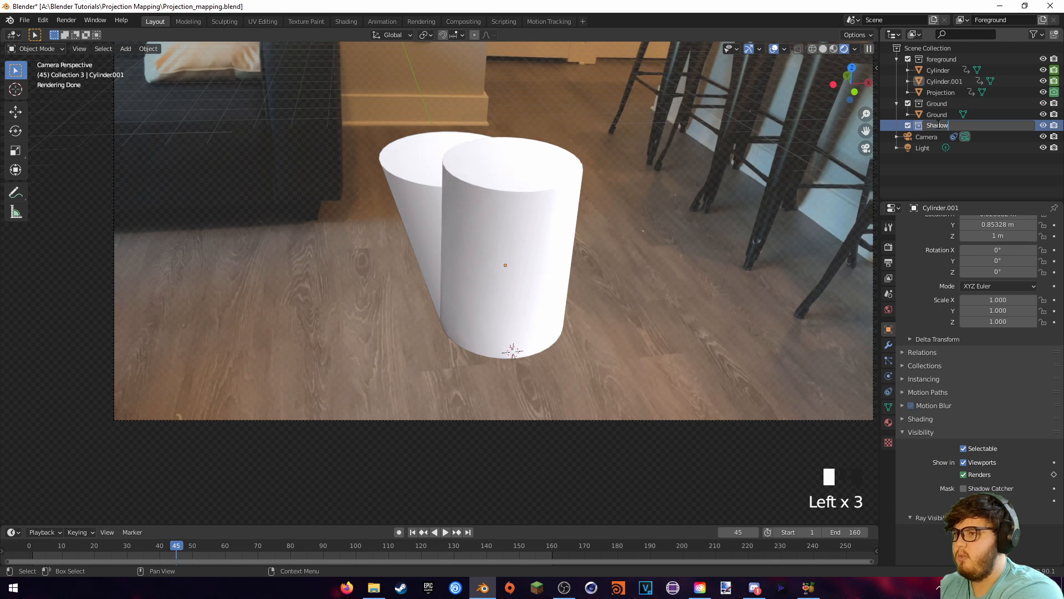
left_click(971, 178)
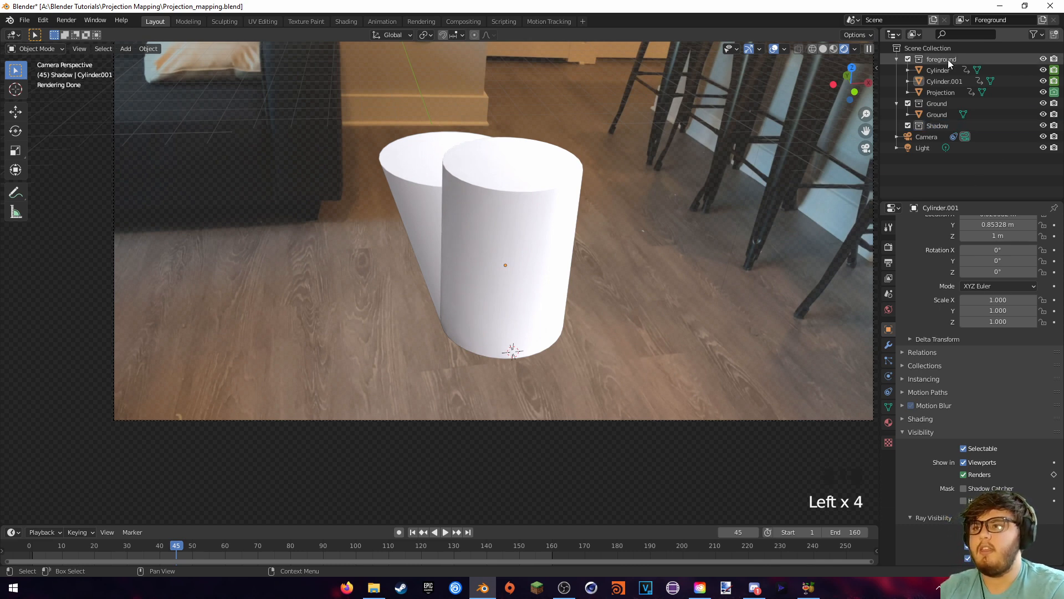
left_click(941, 82)
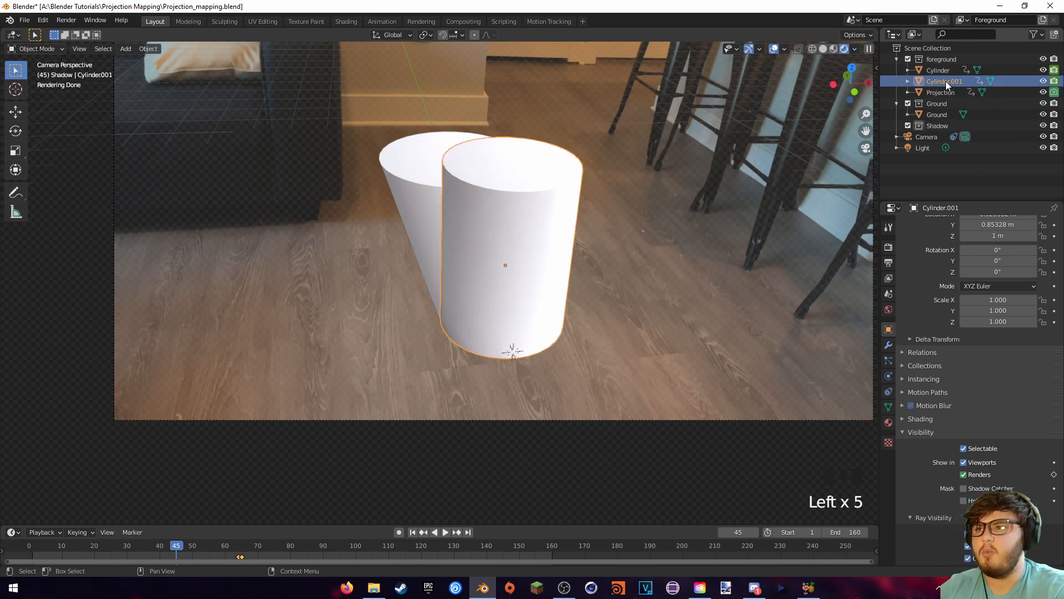
left_click_drag(945, 80, 943, 127)
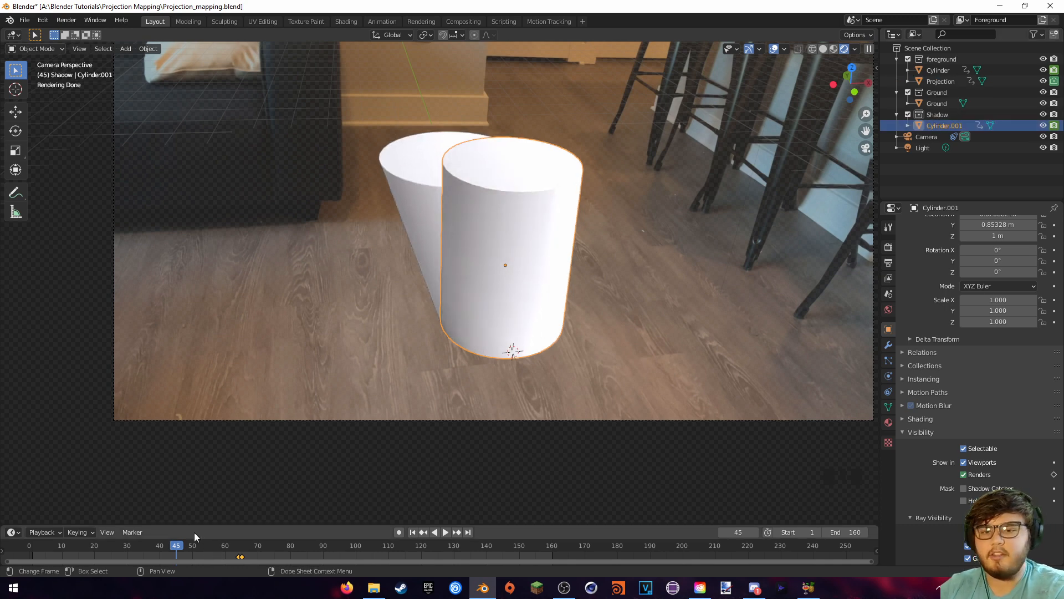
Delete the render visibility keyframes around frame 64–65 from the duplicated cylinder
left_click_drag(192, 549, 228, 549)
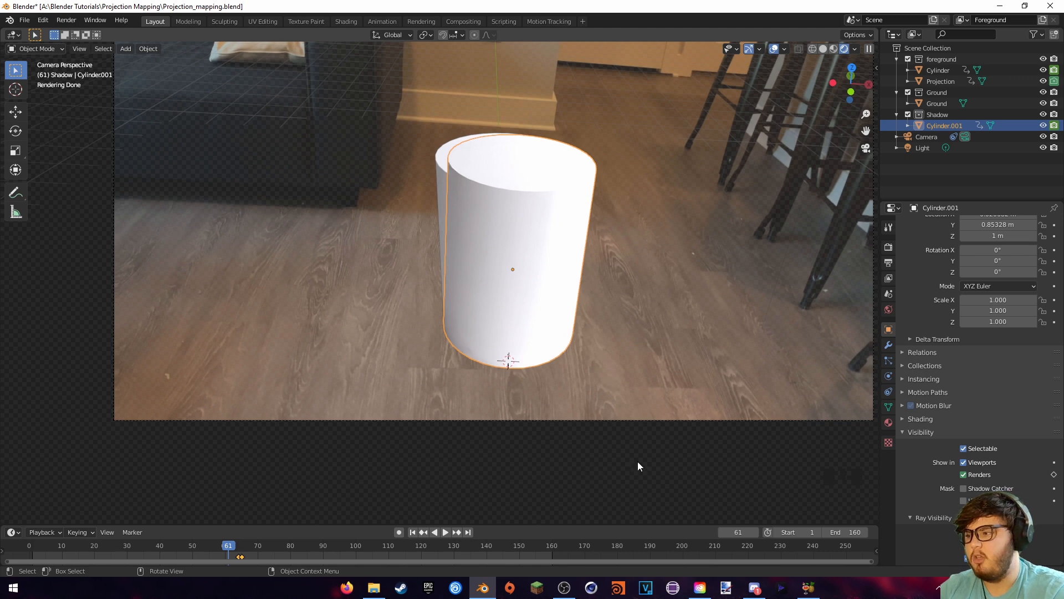
left_click_drag(232, 545, 215, 545)
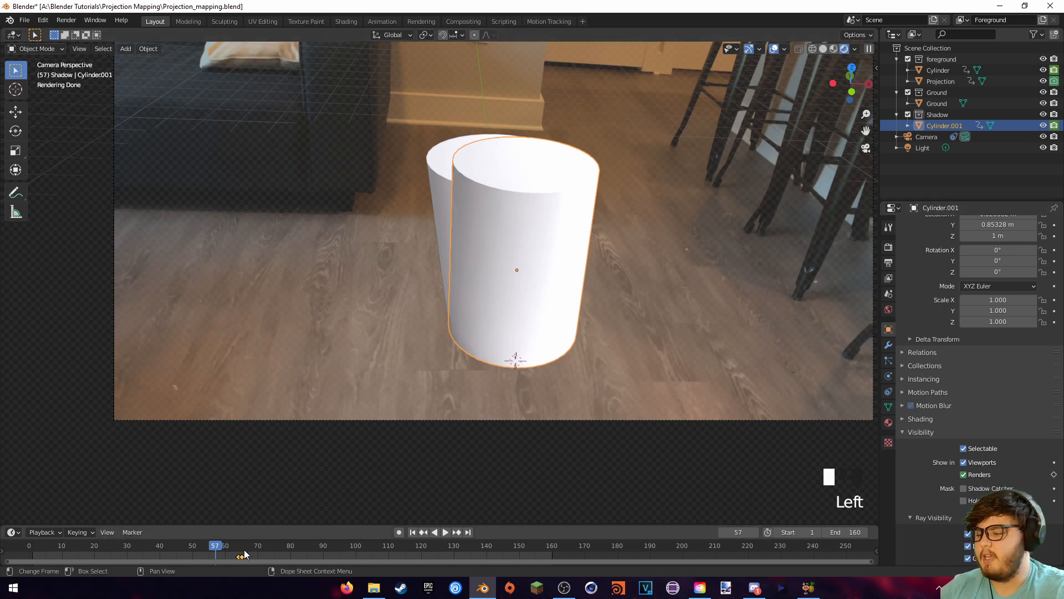
key("x")
key("Delete")
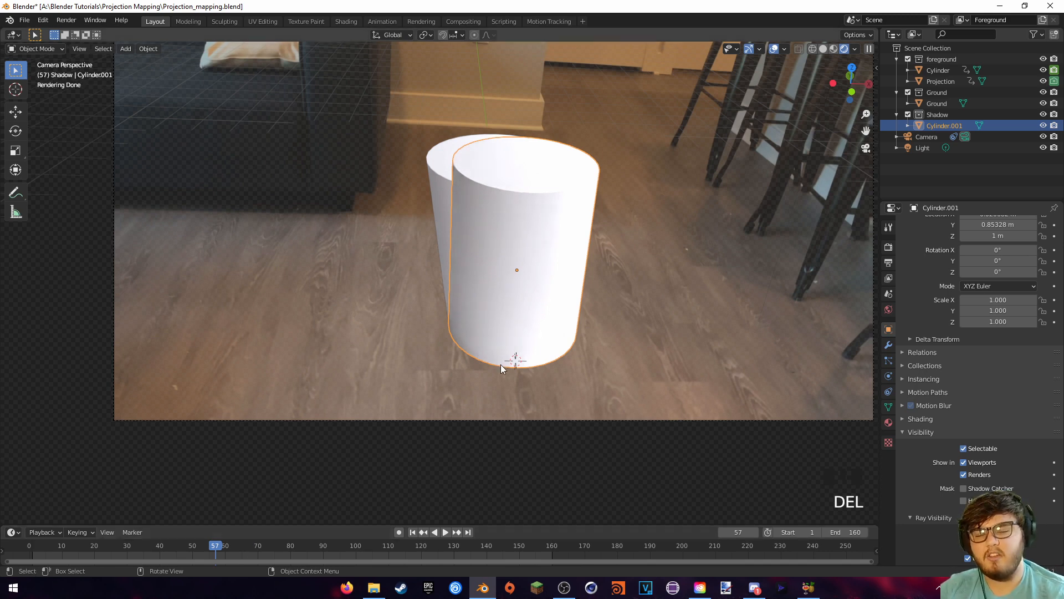
Add a new view layer to the scene and name it Shadow
left_click(1042, 20)
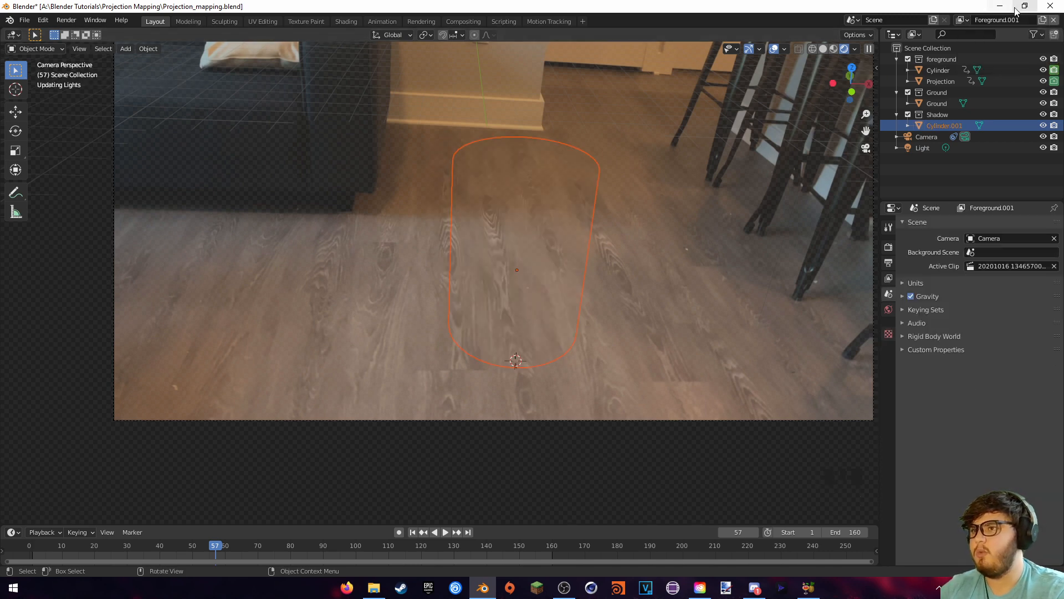
left_click(1008, 25)
type("Shadow")
key("Return")
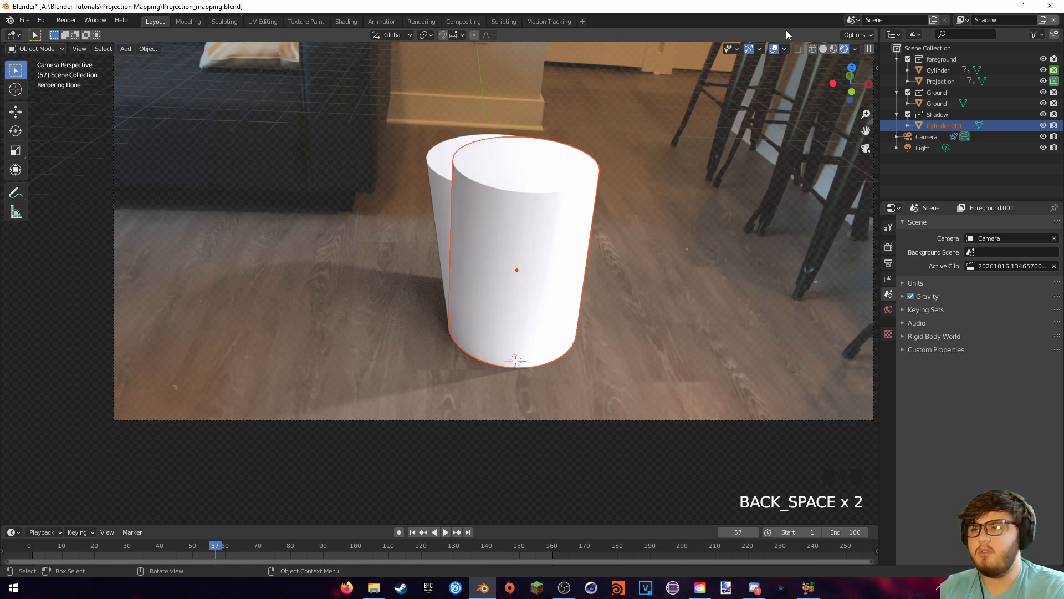
Exclude the foreground collection from the Shadow view layer and set the Shadow collection to Indirect Only
left_click(906, 59)
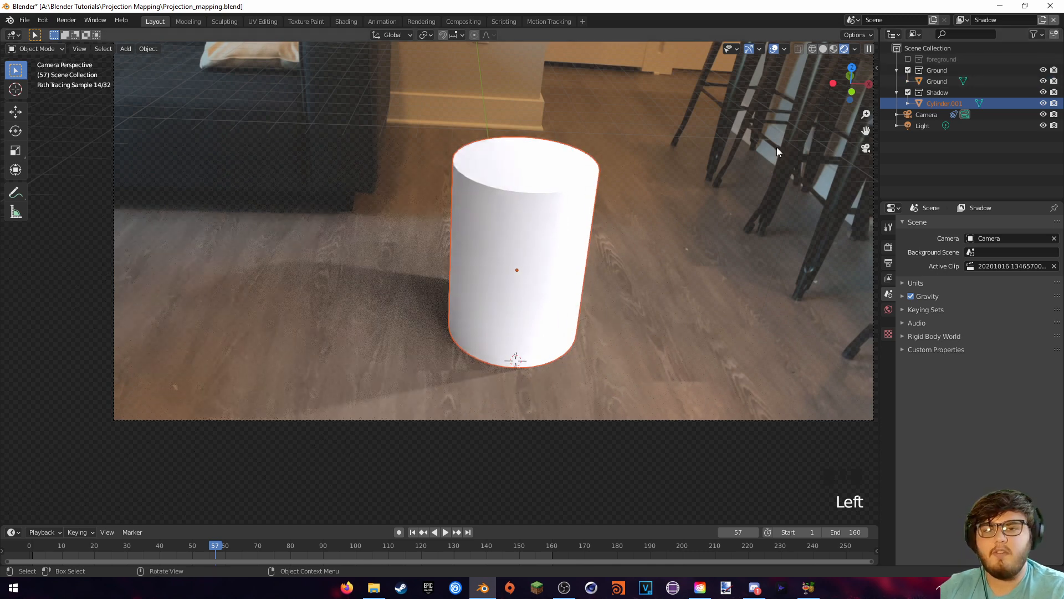
left_click(942, 102)
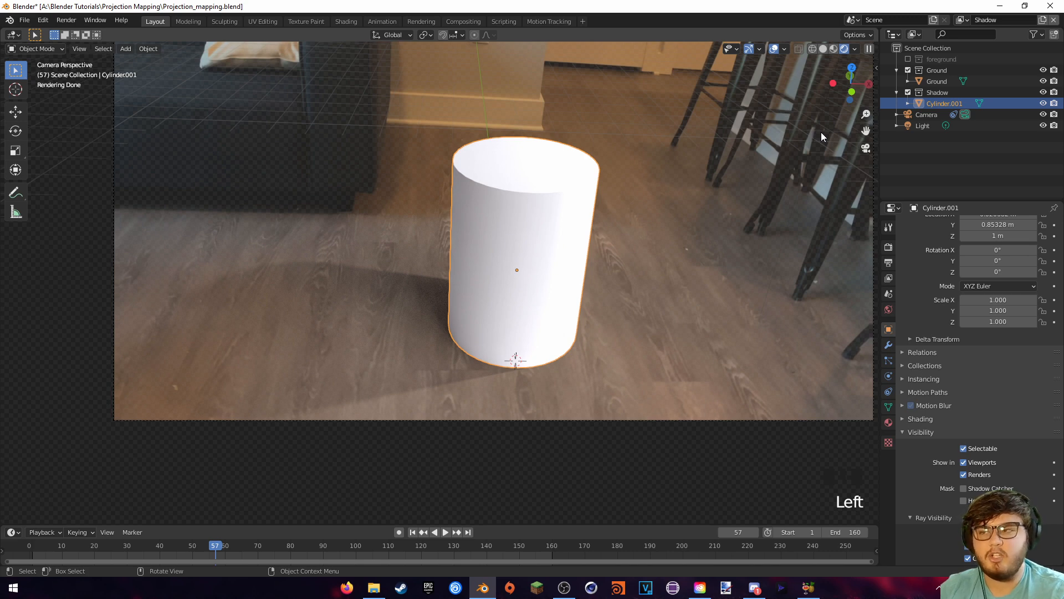
left_click(931, 92)
right_click(942, 94)
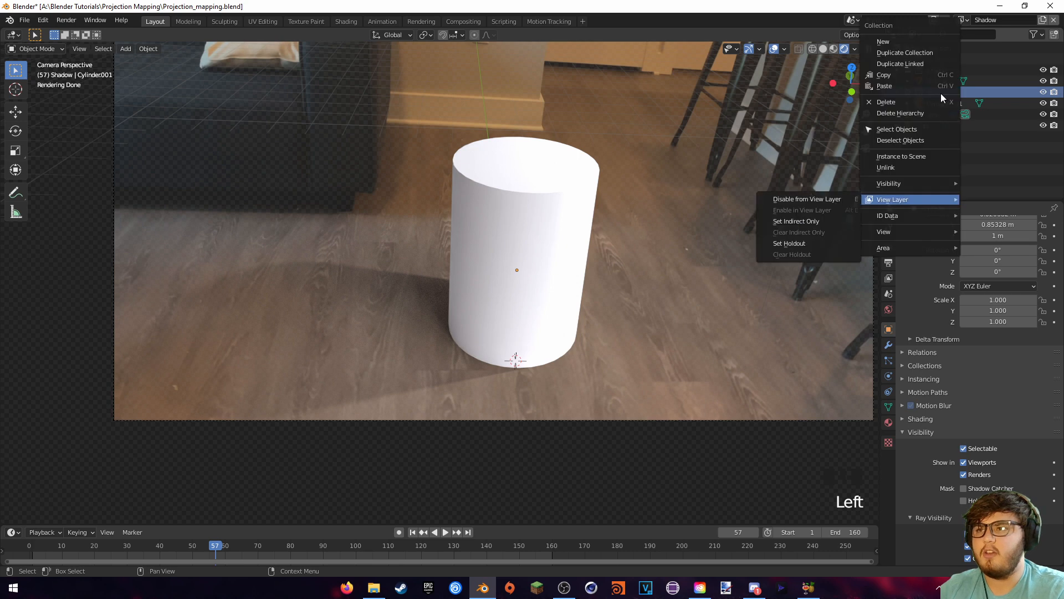
mouse_move(923, 196)
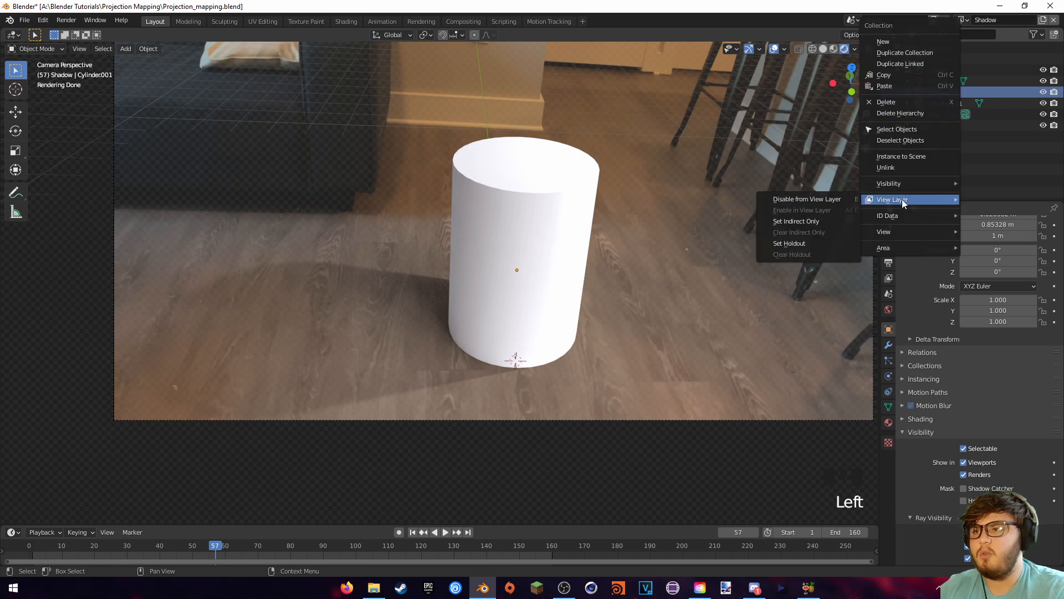
left_click(817, 221)
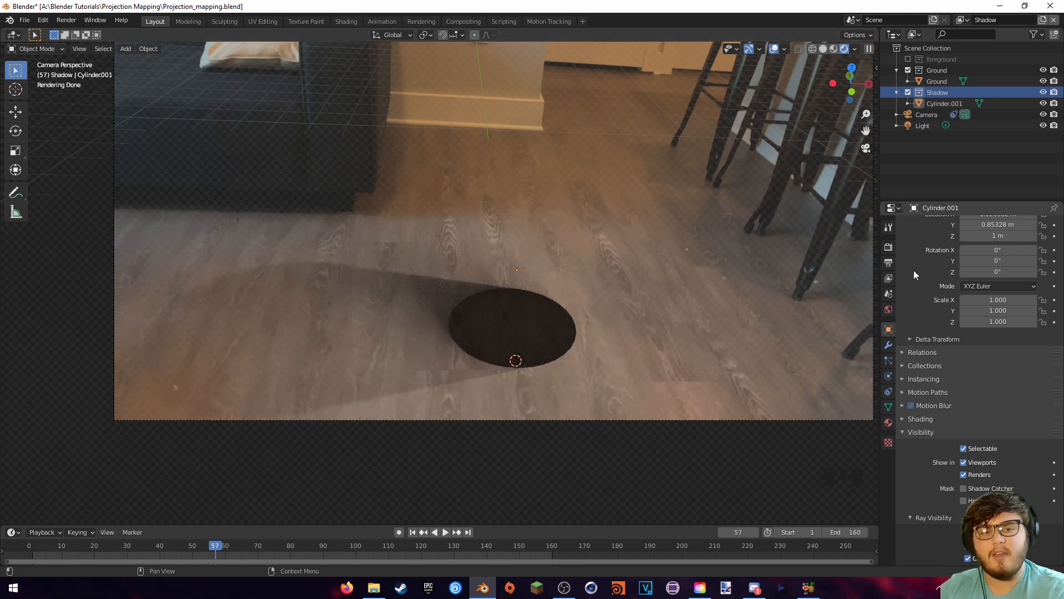
Enable the Denoising Data pass for the Shadow view layer and check the scene's render settings
left_click(888, 278)
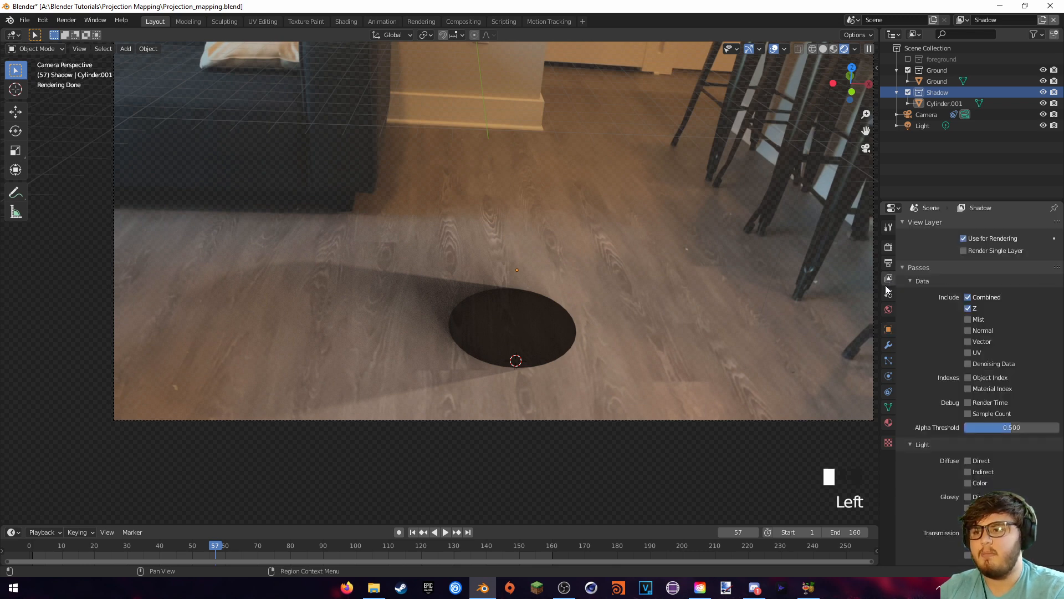
left_click(968, 364)
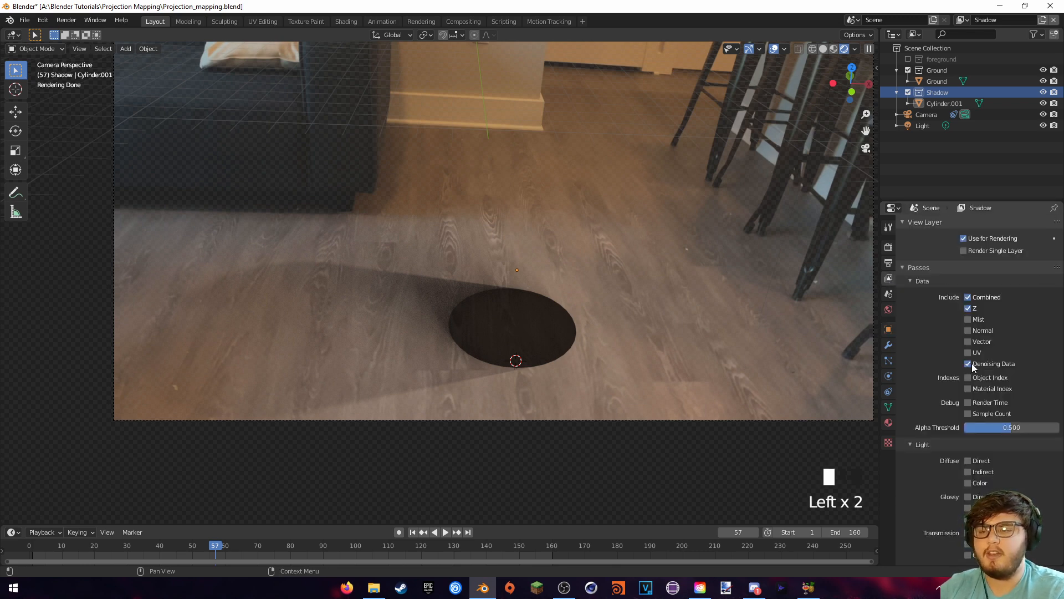
left_click(889, 247)
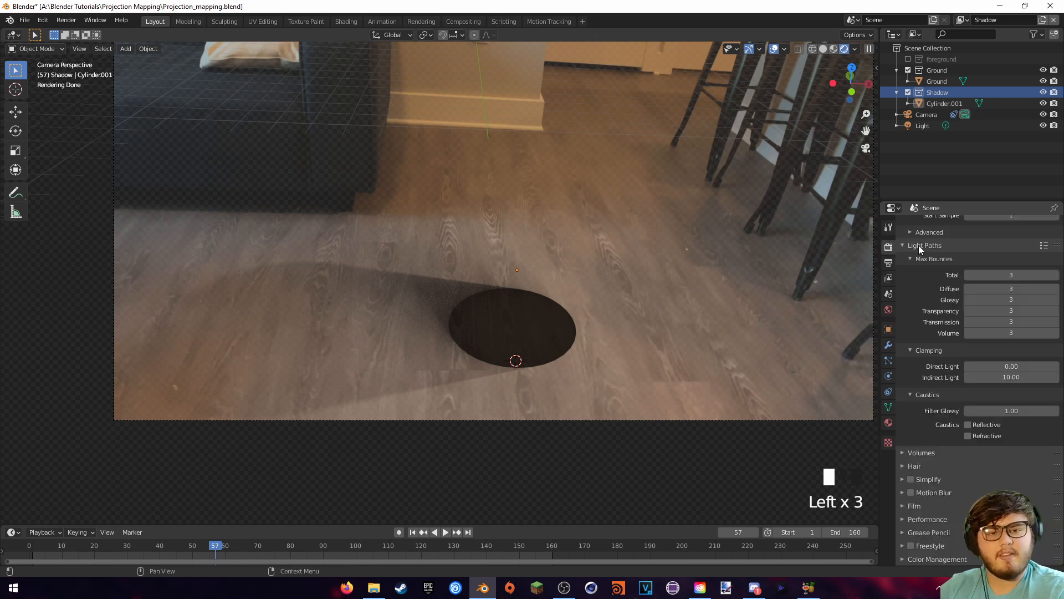
Exclude the Shadow collection from the Foreground view layer and save the project
left_click(962, 20)
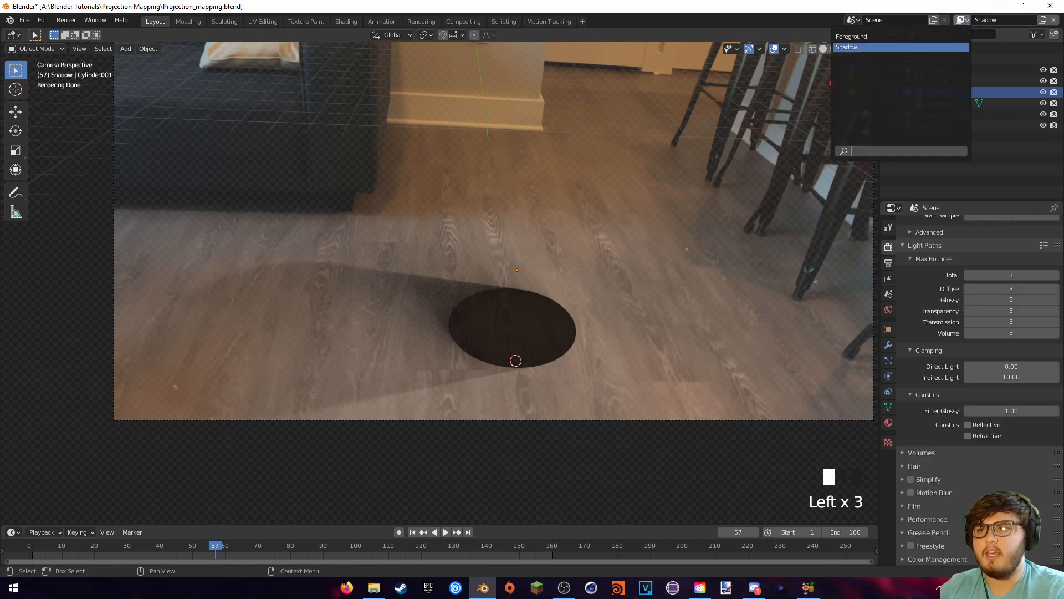
left_click(869, 37)
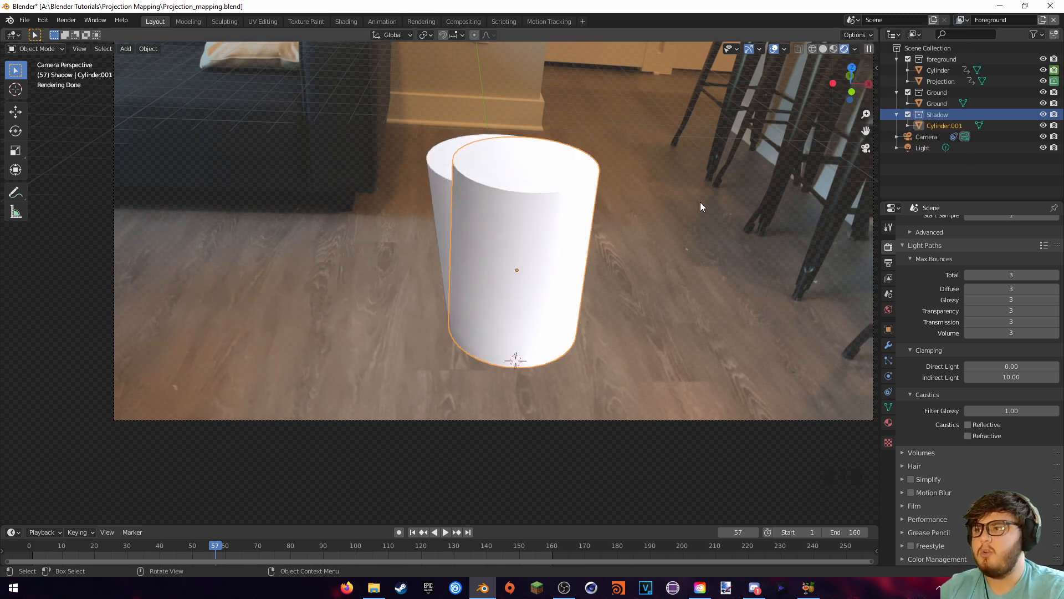
left_click(1043, 71)
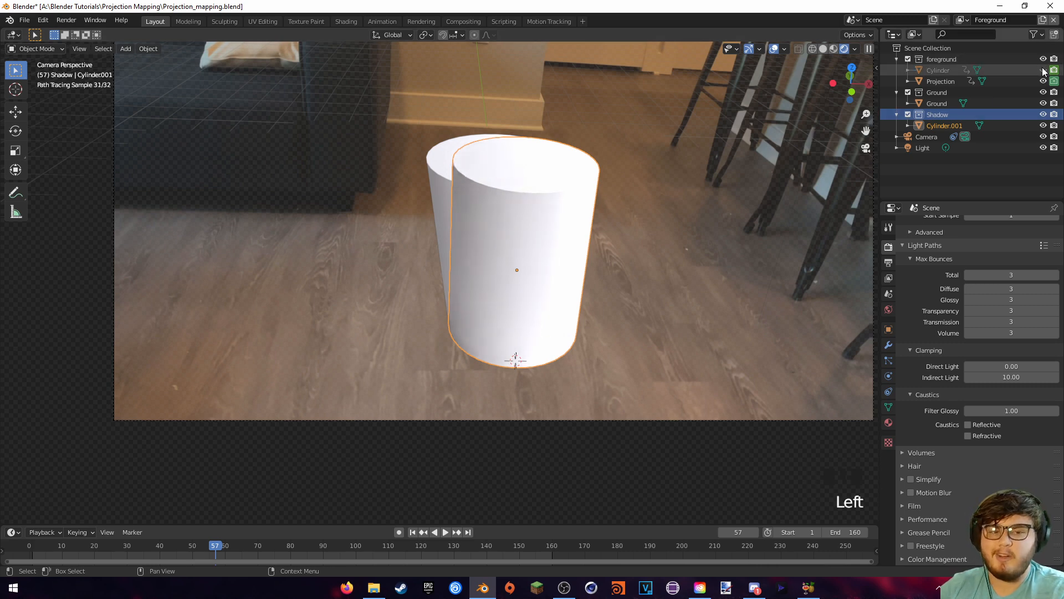
left_click(1043, 71)
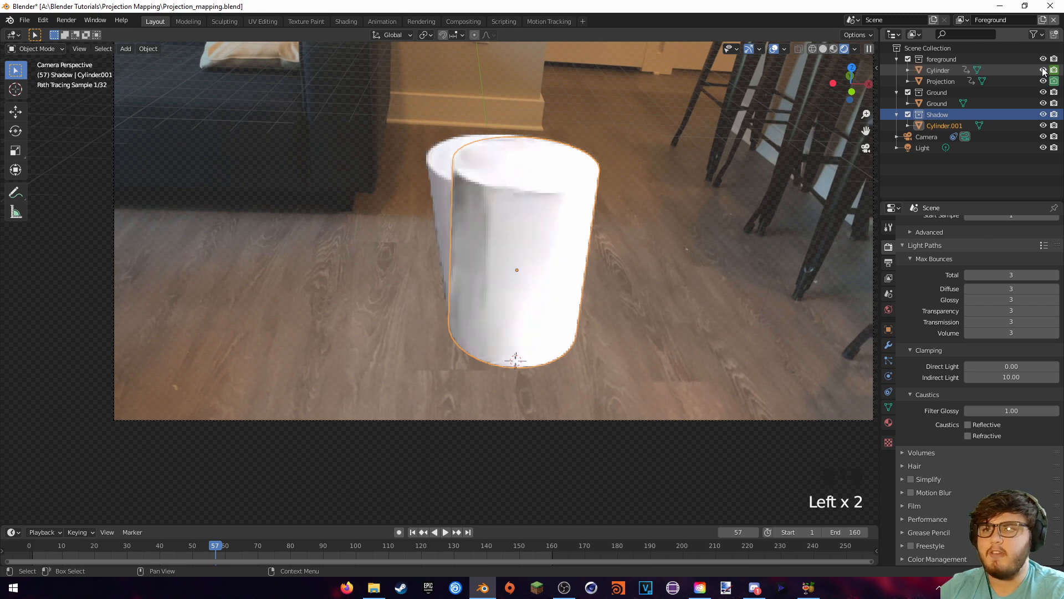
left_click(908, 114)
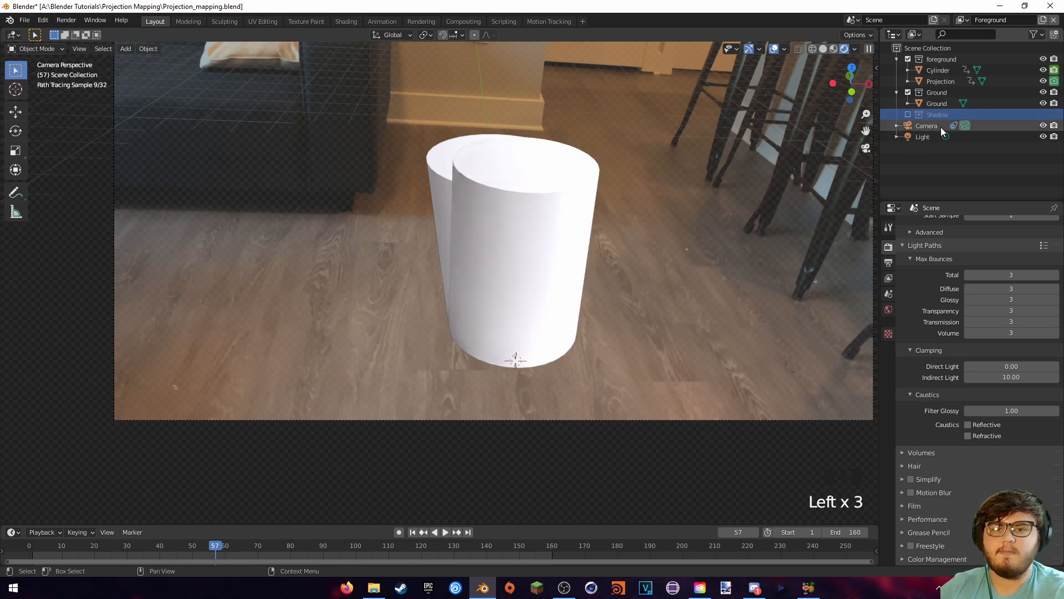
key("ctrl+s")
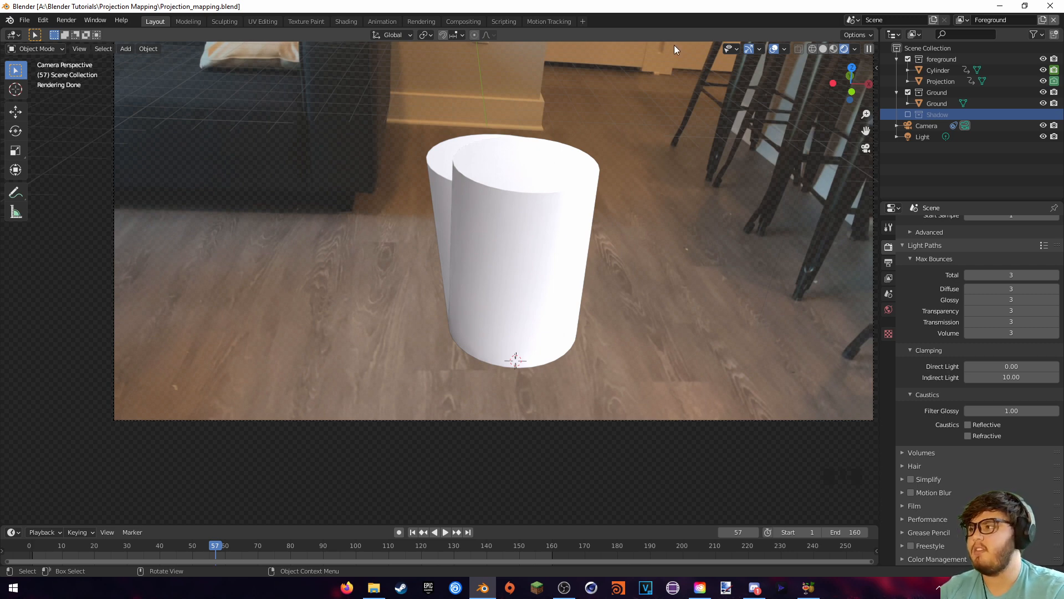
In the compositing workspace, enable Convert Premul on the Alpha Over node and nudge the Movie Clip node upward
left_click(463, 21)
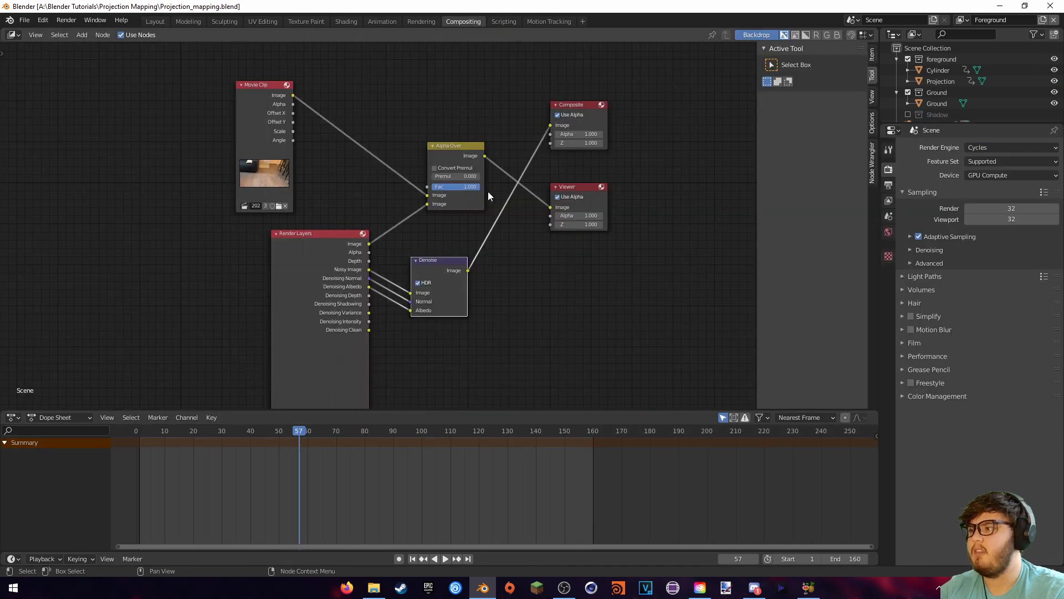
middle_click_drag(517, 262, 384, 172)
left_click_drag(294, 131, 324, 124)
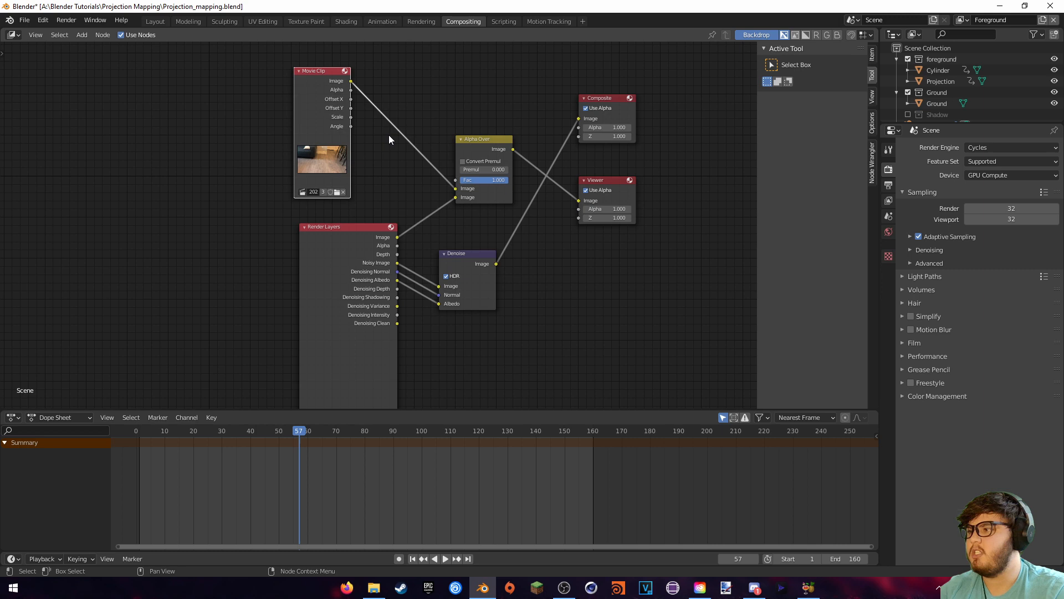
left_click(463, 161)
left_click_drag(481, 146, 480, 144)
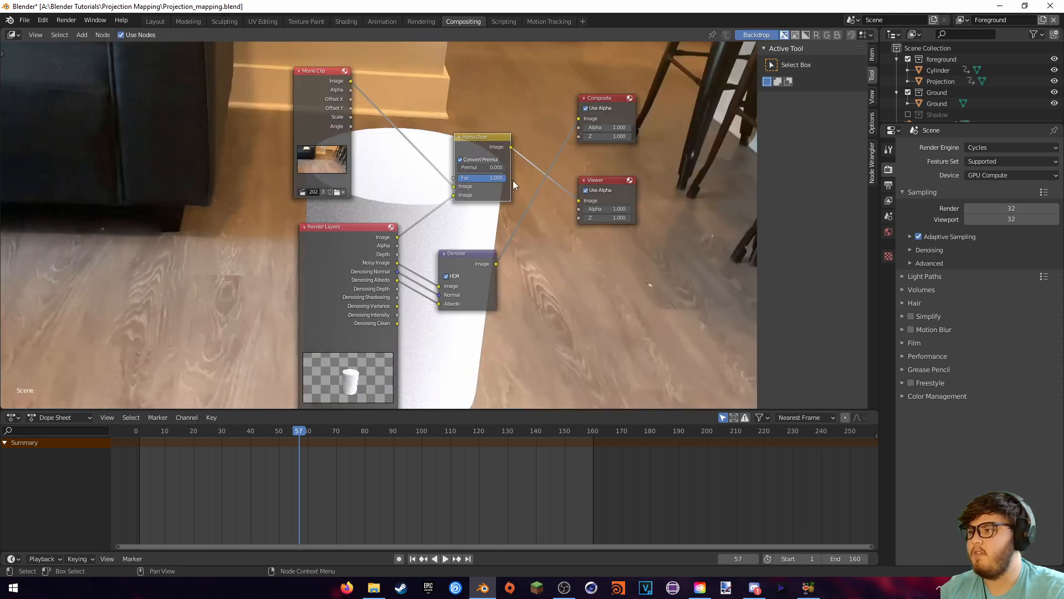
Reposition the Render Layers node and its Denoise node side by side, farther away from the output nodes
middle_click_drag(545, 266, 456, 198)
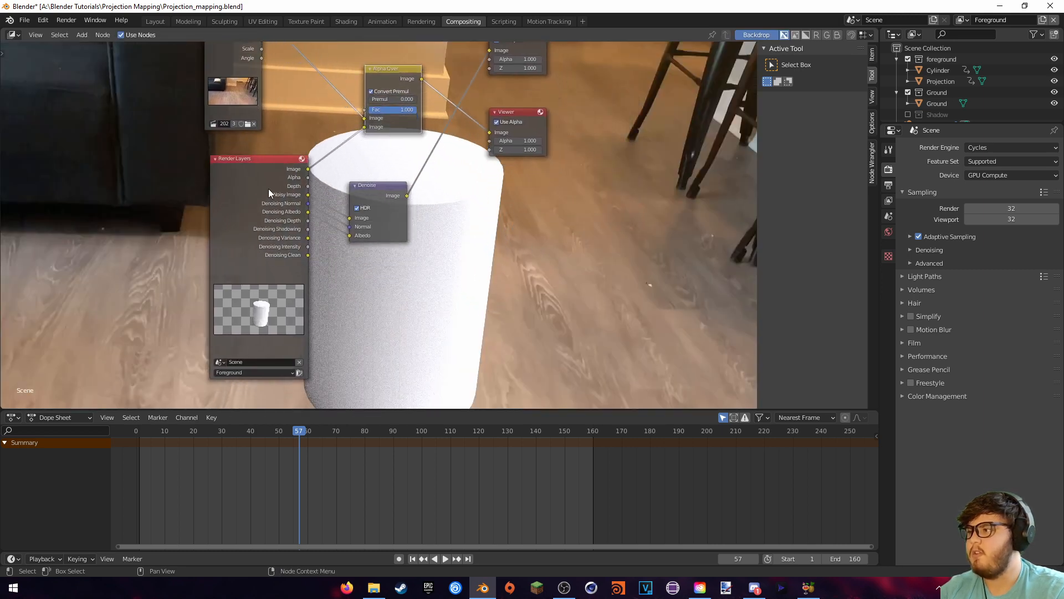
left_click_drag(263, 207, 194, 236)
left_click_drag(383, 185, 323, 193)
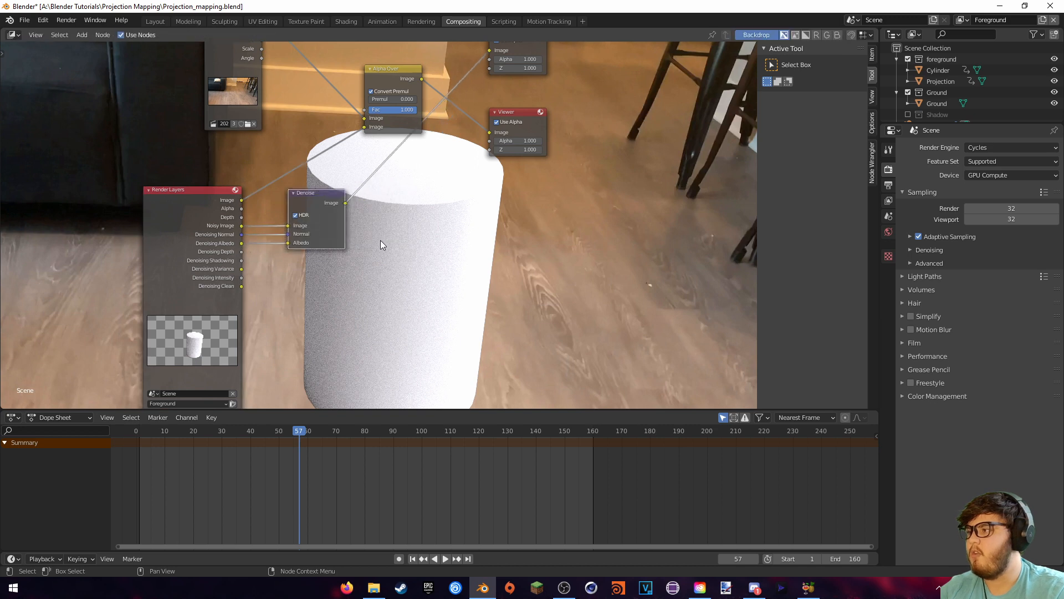
middle_click_drag(380, 240, 419, 205)
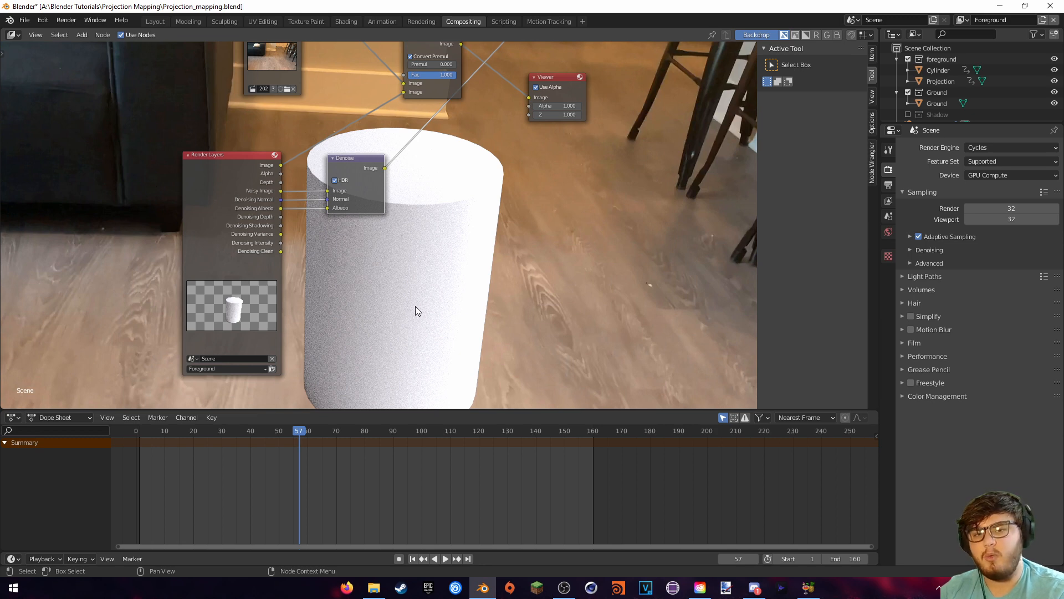
Duplicate the Render Layers and Denoise nodes with their links and set the copied Render Layers to the Shadow view layer
left_click_drag(167, 141, 387, 314)
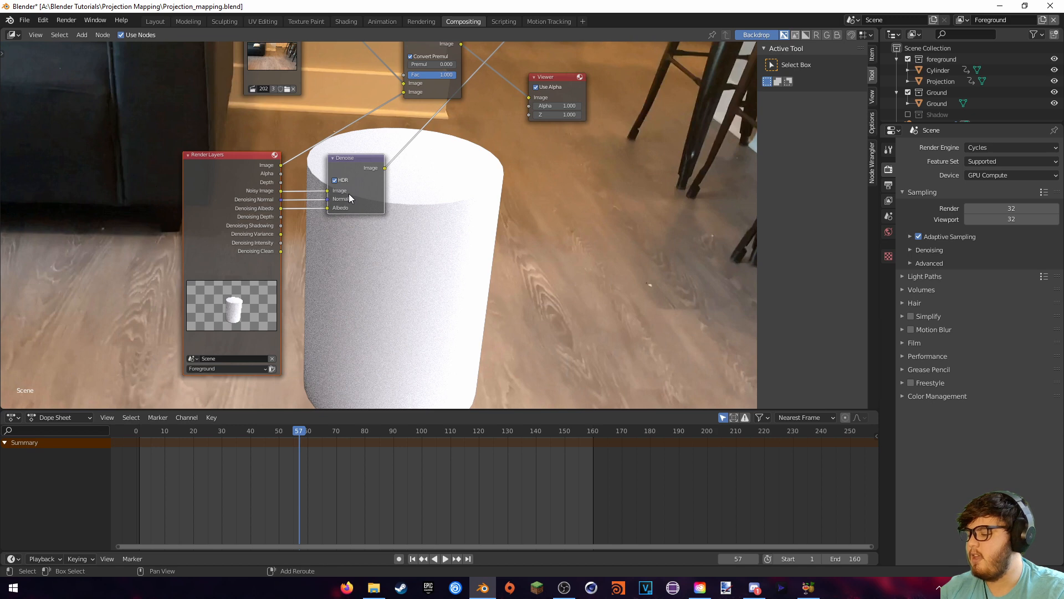
key("shift+d")
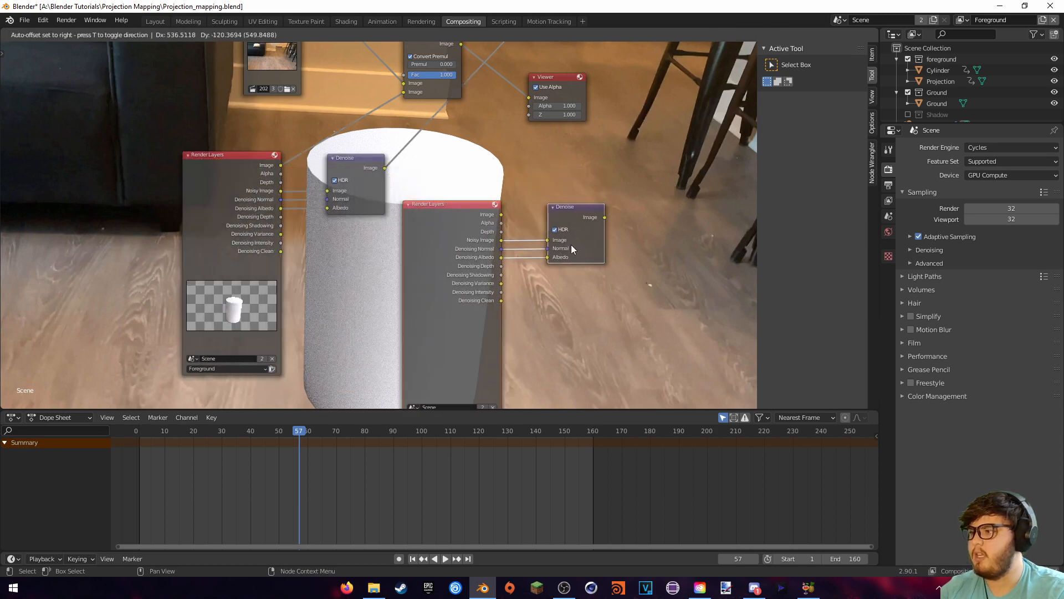
middle_click_drag(555, 255, 538, 189)
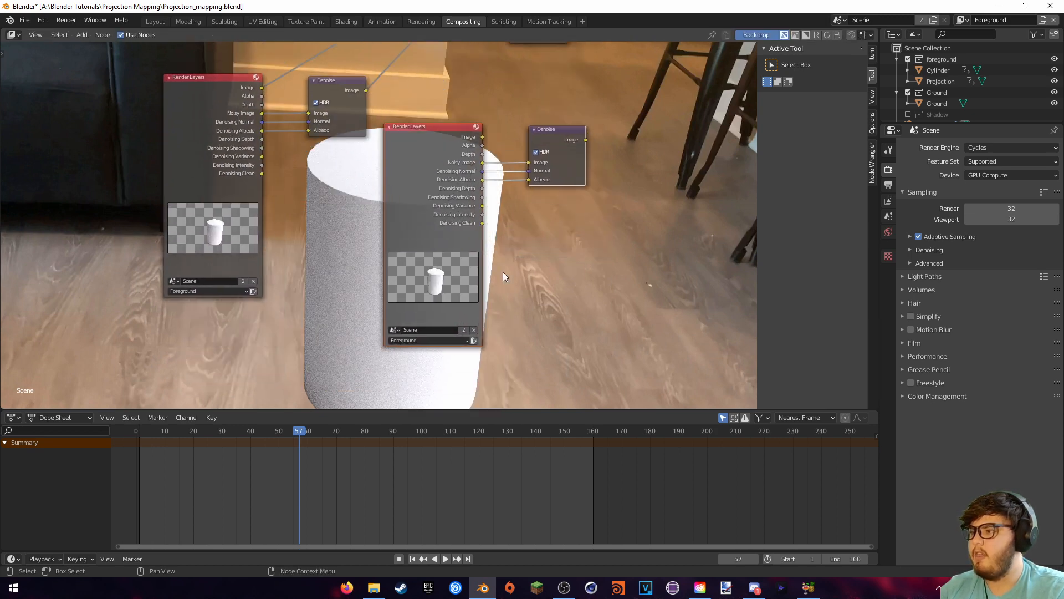
left_click(431, 338)
left_click(415, 355)
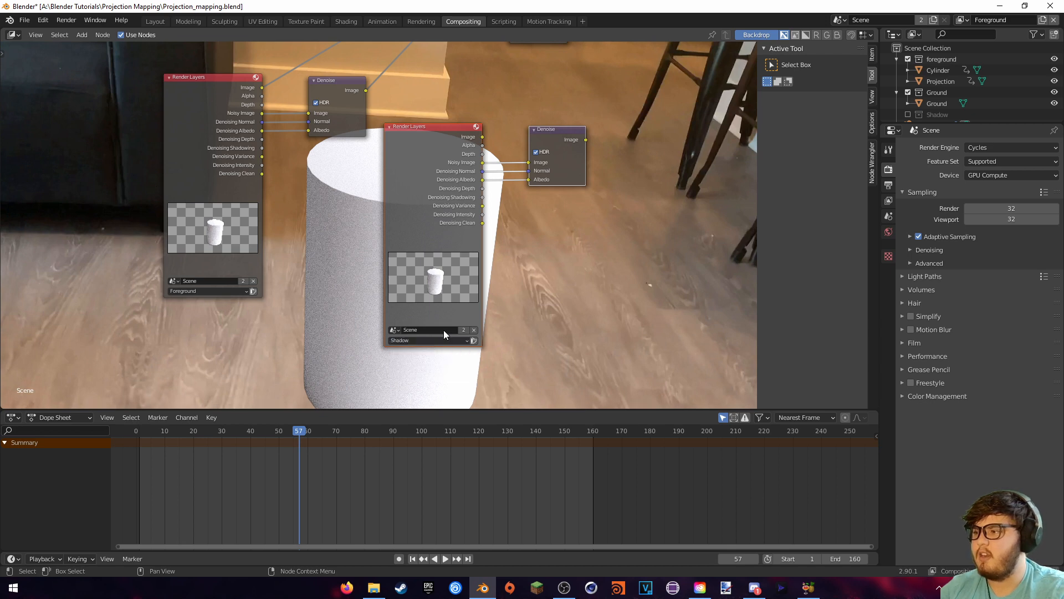
Move the Composite and Viewer nodes far away from the other nodes and cut their incoming image links
middle_click_drag(518, 244, 462, 310)
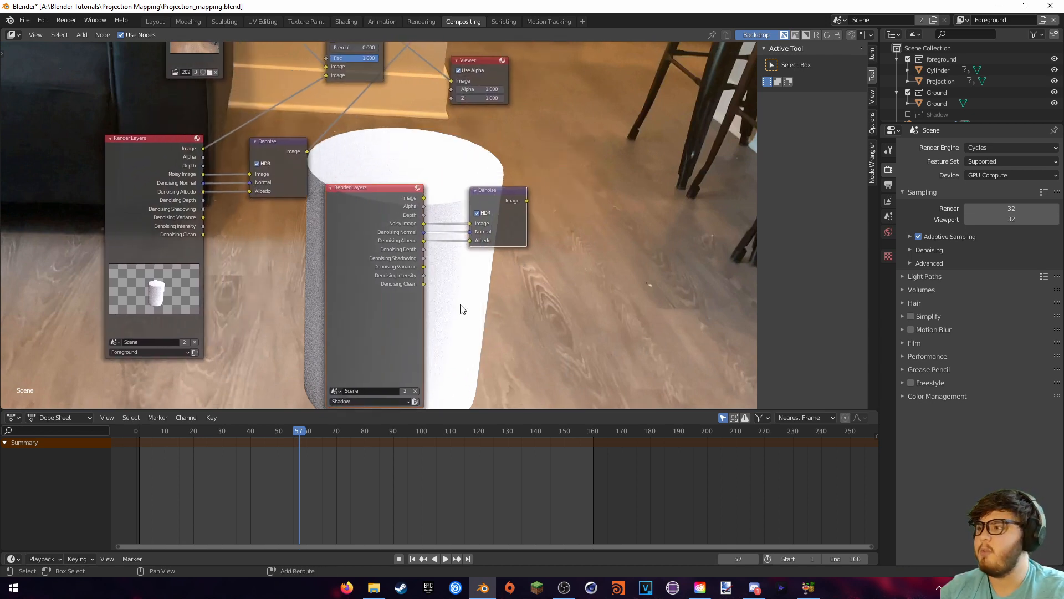
middle_click_drag(575, 106, 480, 157)
middle_click_drag(407, 77, 423, 139)
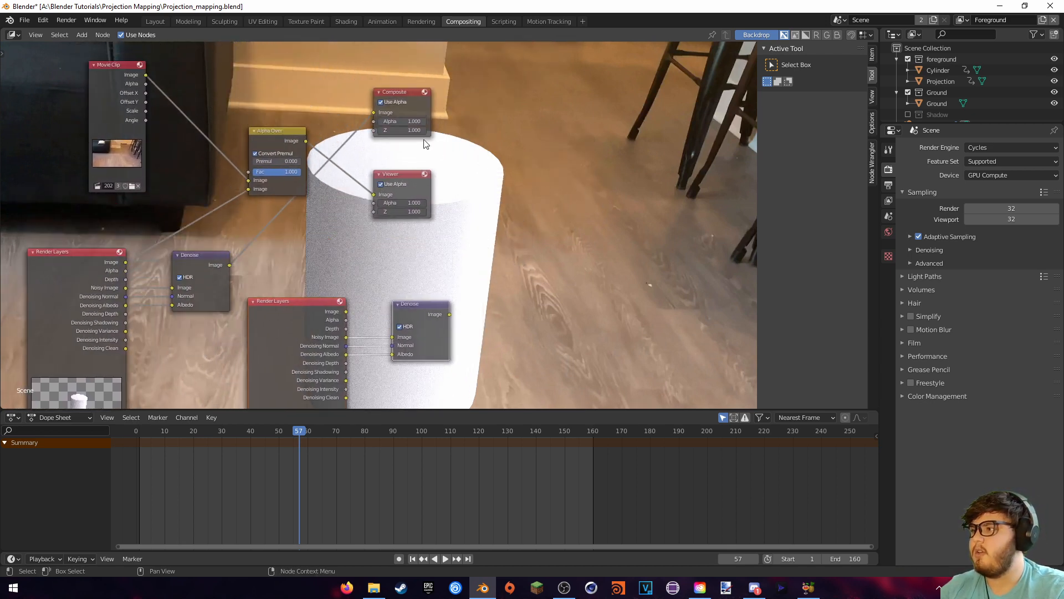
left_click_drag(398, 56, 480, 234)
left_click_drag(410, 92, 744, 82)
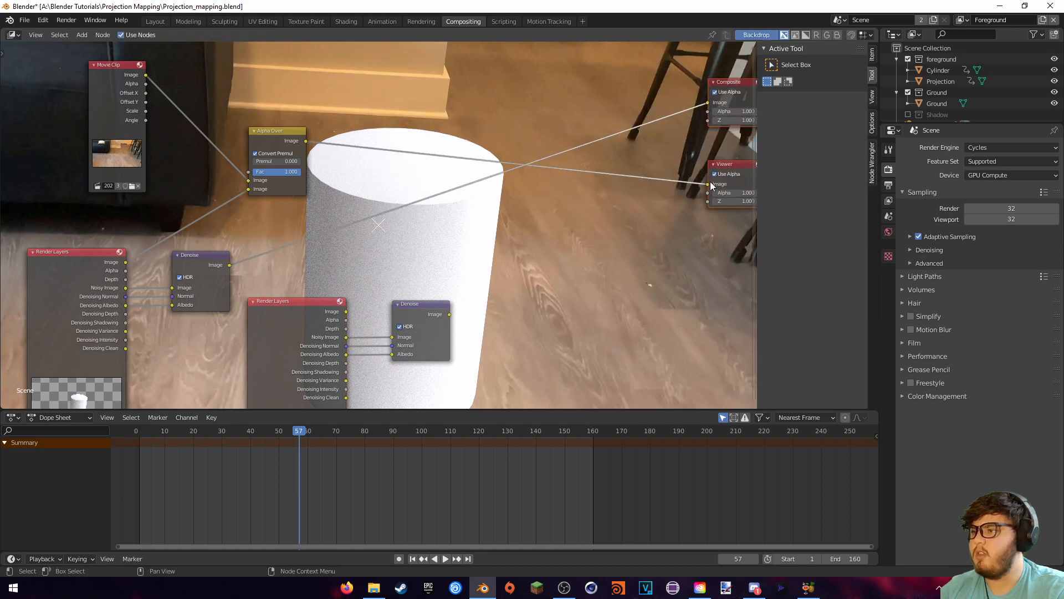
left_click(700, 148)
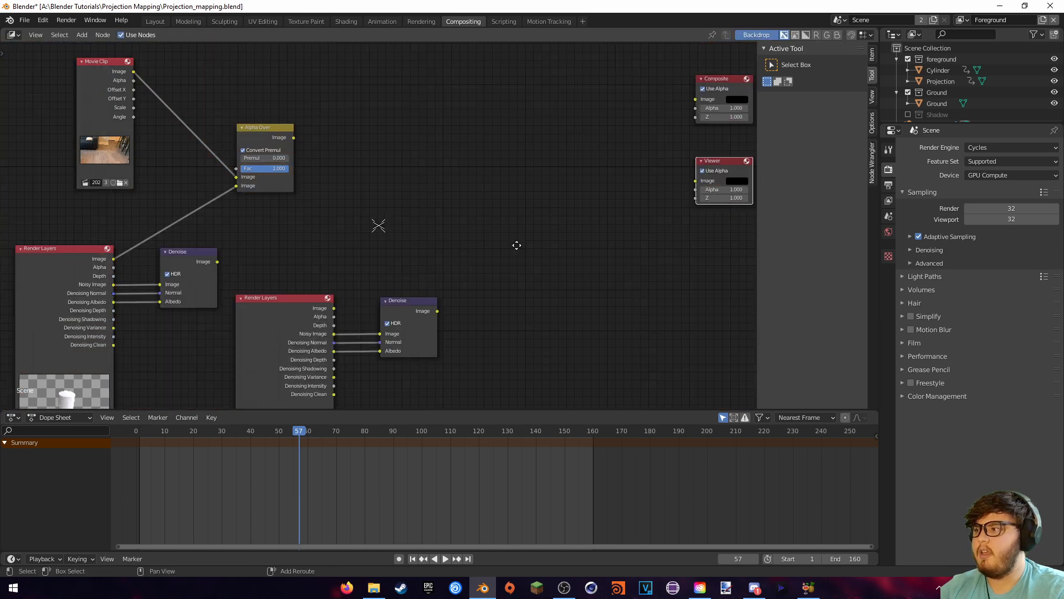
middle_click_drag(517, 245, 499, 248)
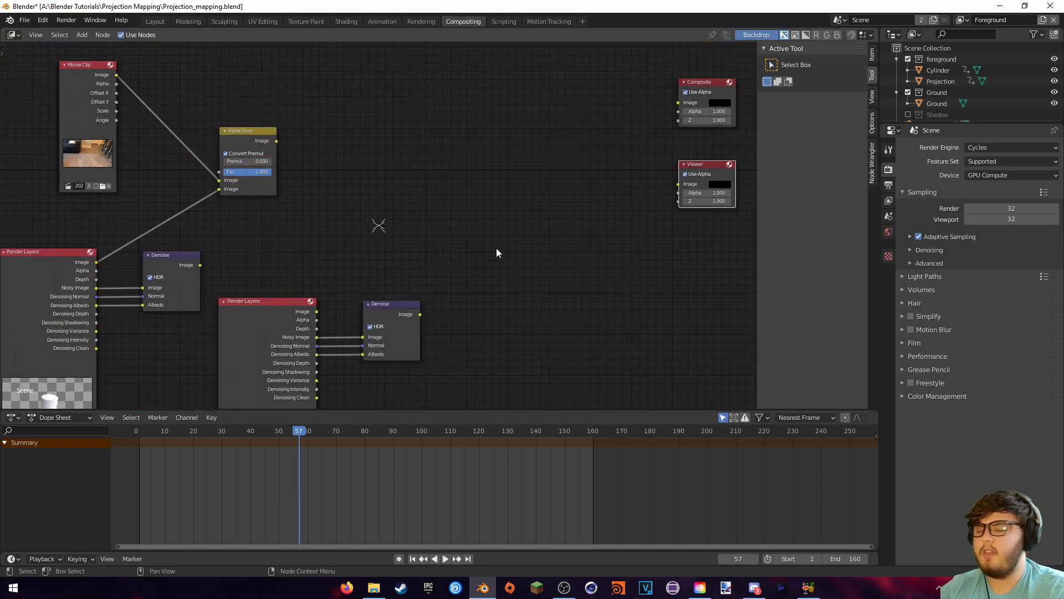
Duplicate the Alpha Over node and feed the Foreground Denoise into its first image input and the Shadow Denoise into its second
left_click(251, 138)
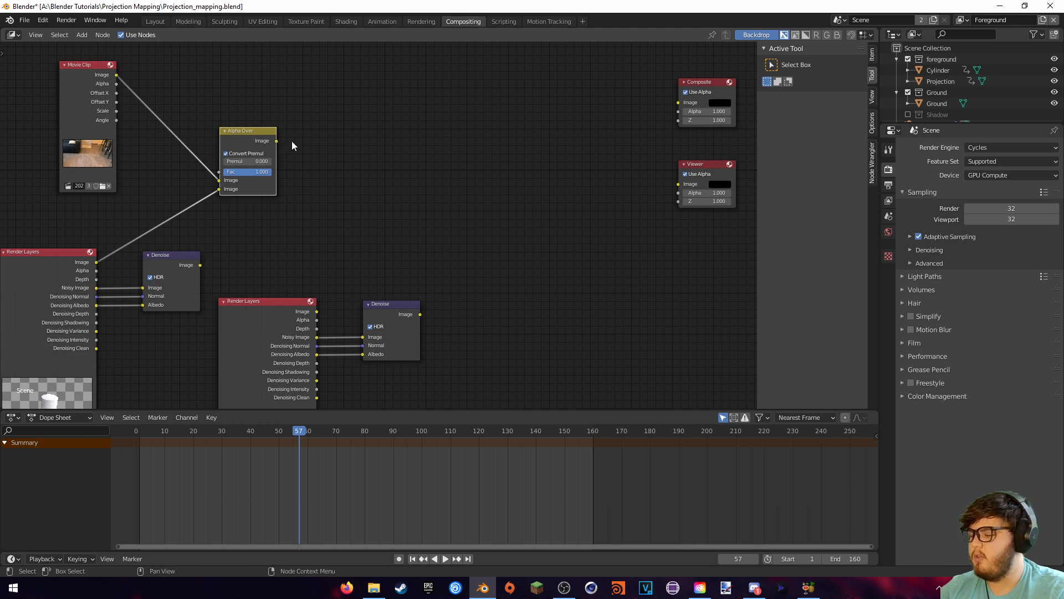
key("shift+d")
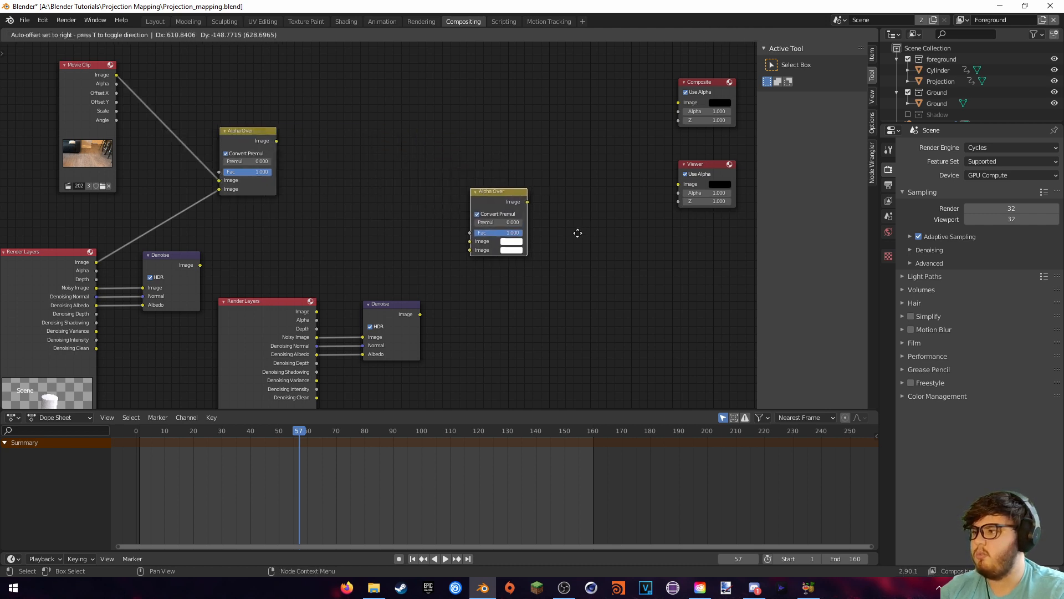
left_click(554, 233)
left_click(183, 261)
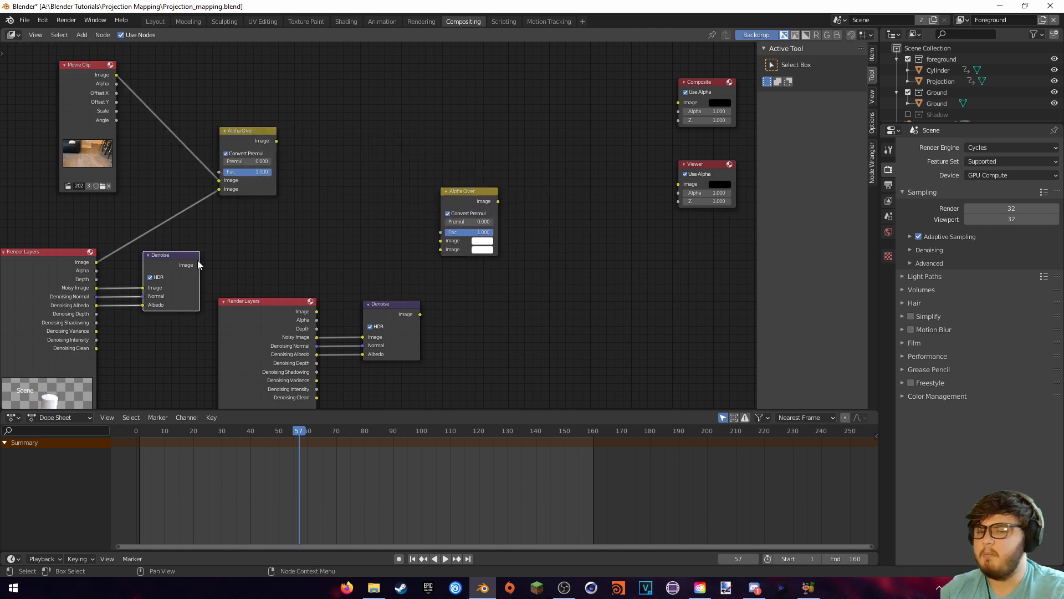
left_click_drag(199, 265, 440, 241)
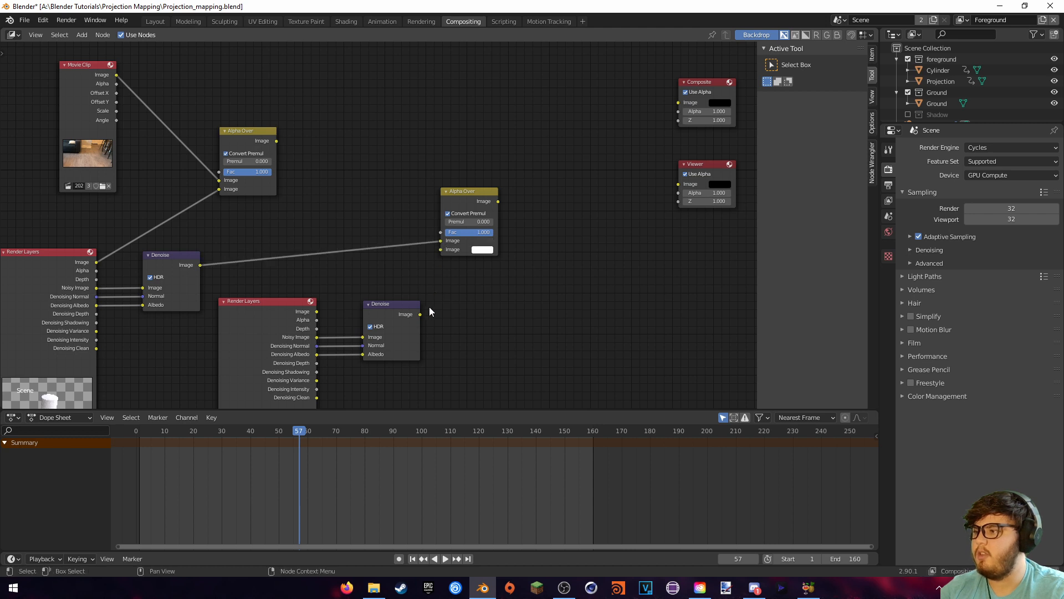
left_click_drag(420, 314, 438, 290)
left_click_drag(442, 252, 441, 250)
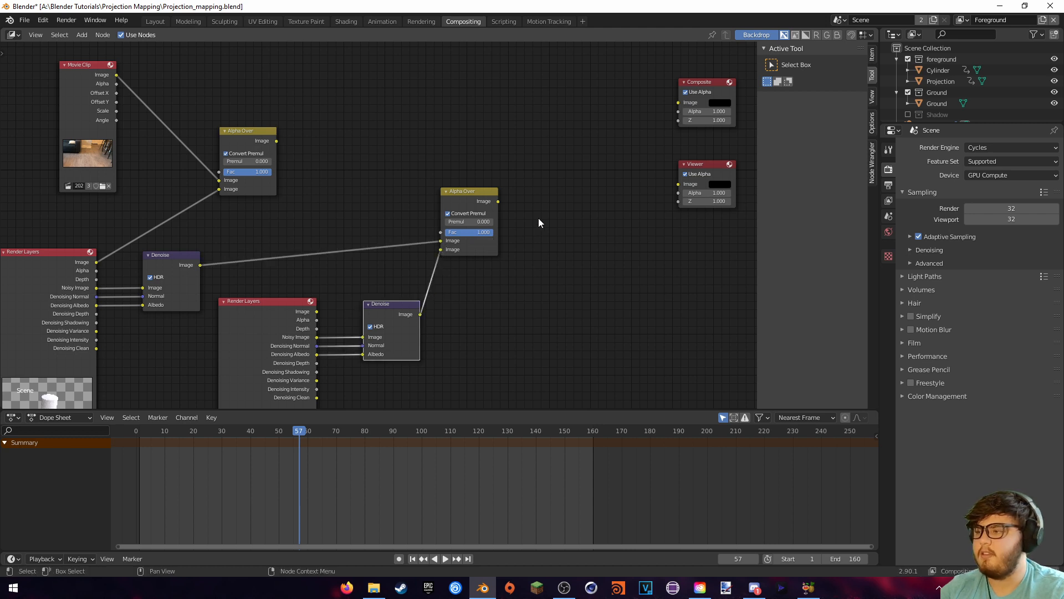
Preview the duplicated Alpha Over node in the Viewer and render the current frame with both view layers
left_click(488, 192, "ctrl+shift")
middle_click_drag(488, 327, 395, 204)
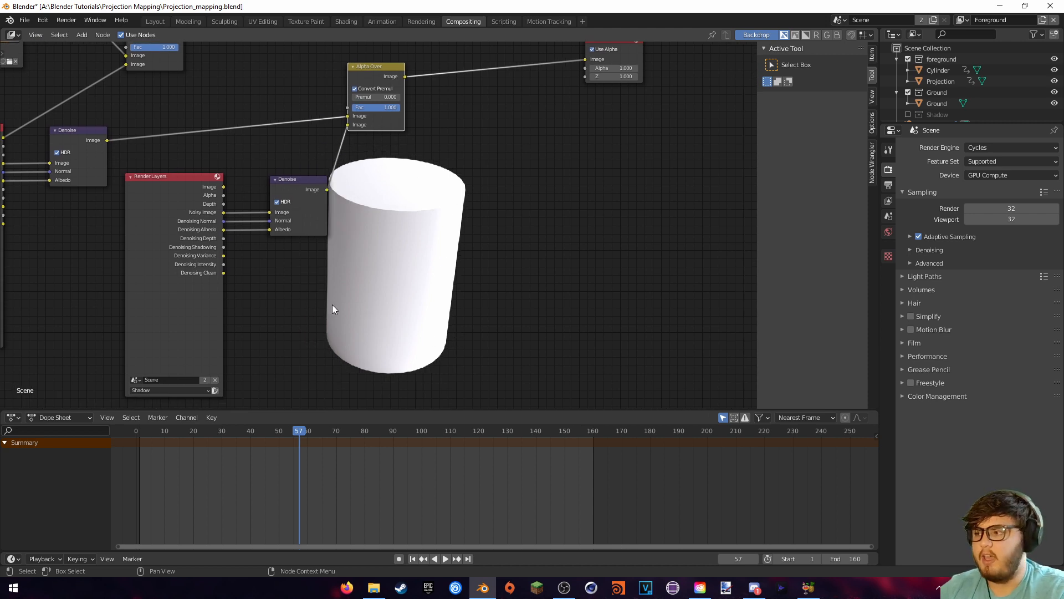
middle_click_drag(331, 304, 356, 302)
left_click(66, 20)
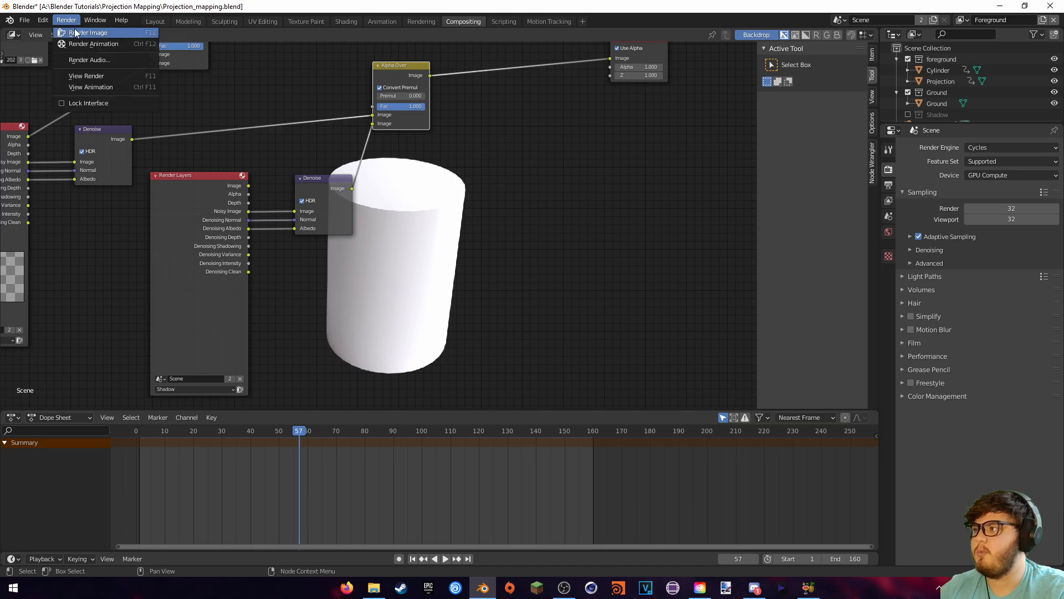
left_click(75, 34)
key("Escape")
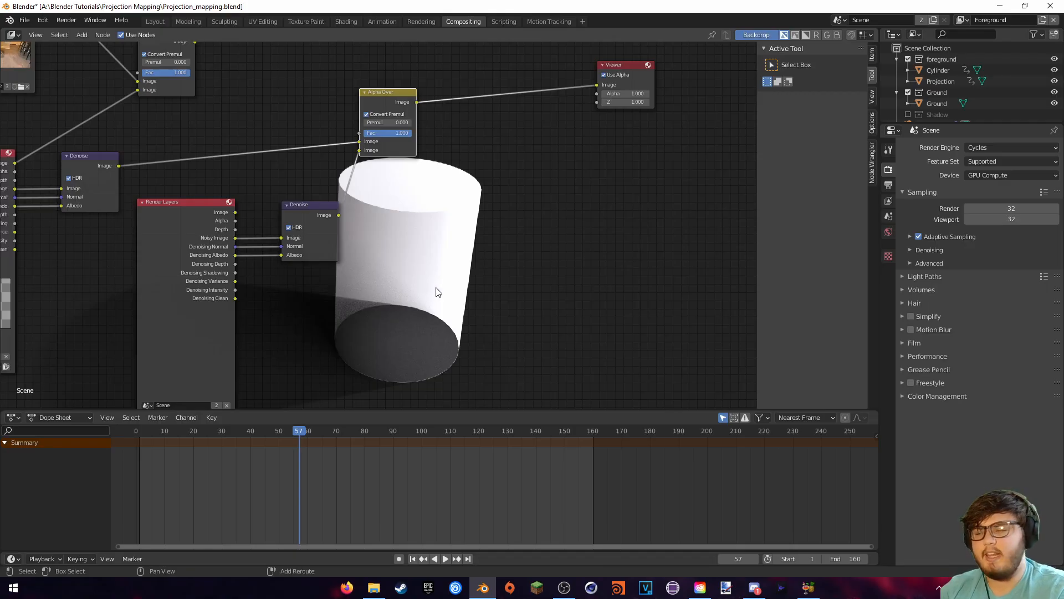
Swap the duplicated Alpha Over node's image inputs so the Shadow Denoise feeds the first and the Foreground Denoise the second
middle_click_drag(370, 307, 338, 300)
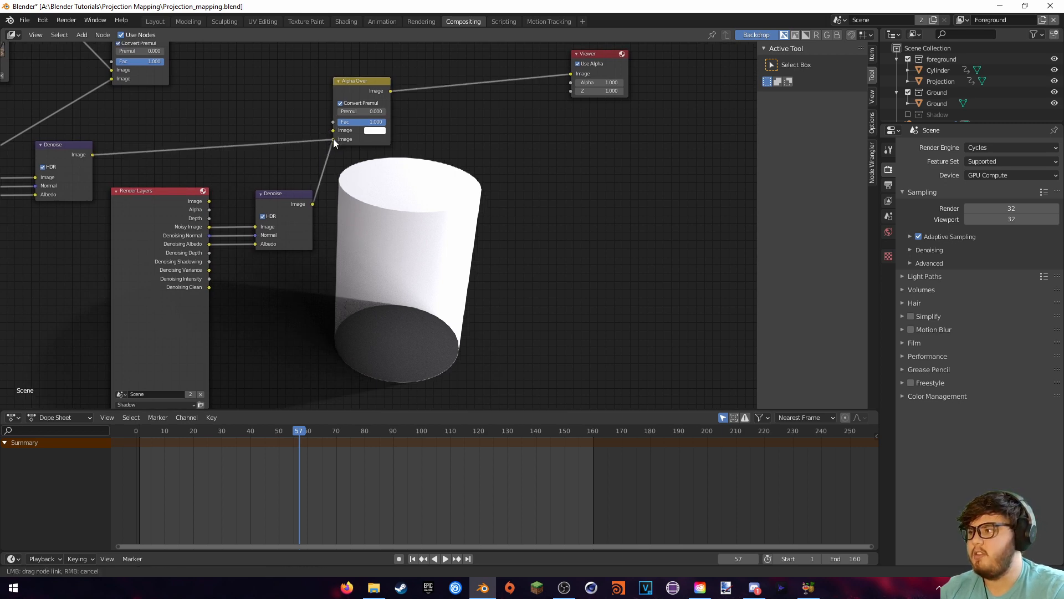
middle_click_drag(388, 183, 433, 202)
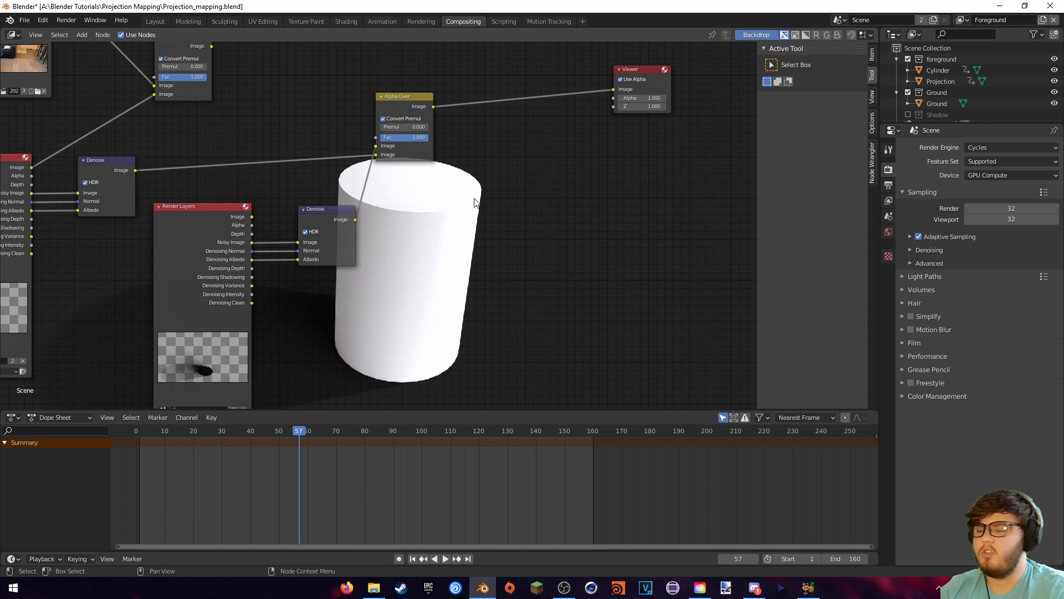
Move the Movie Clip and its Alpha Over past the combined layers and replace its second image input with the other Alpha Over's output
middle_click_drag(507, 210, 569, 330)
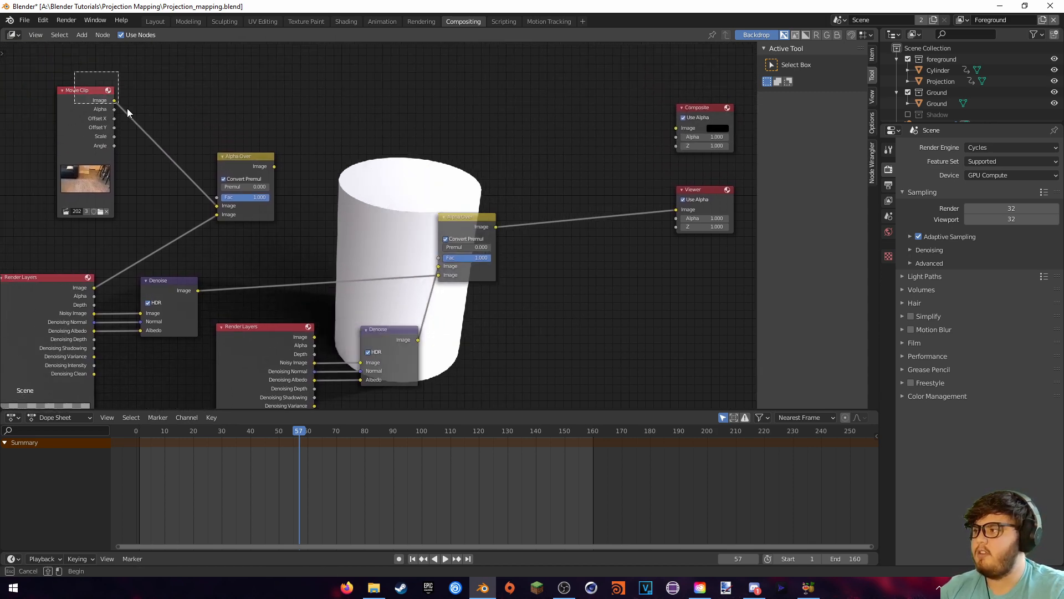
left_click_drag(74, 71, 565, 147)
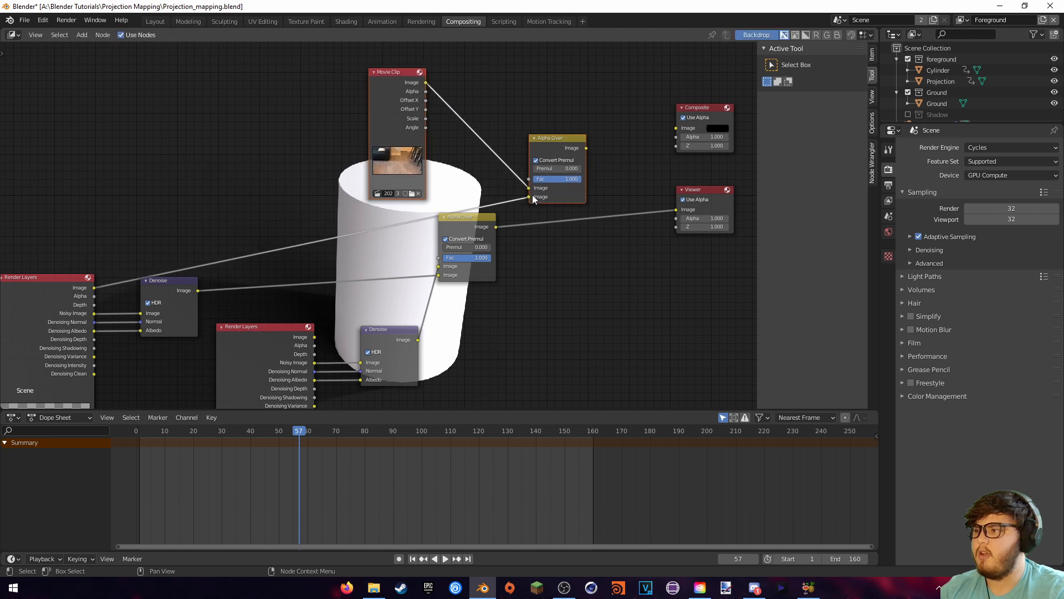
left_click_drag(528, 196, 299, 201)
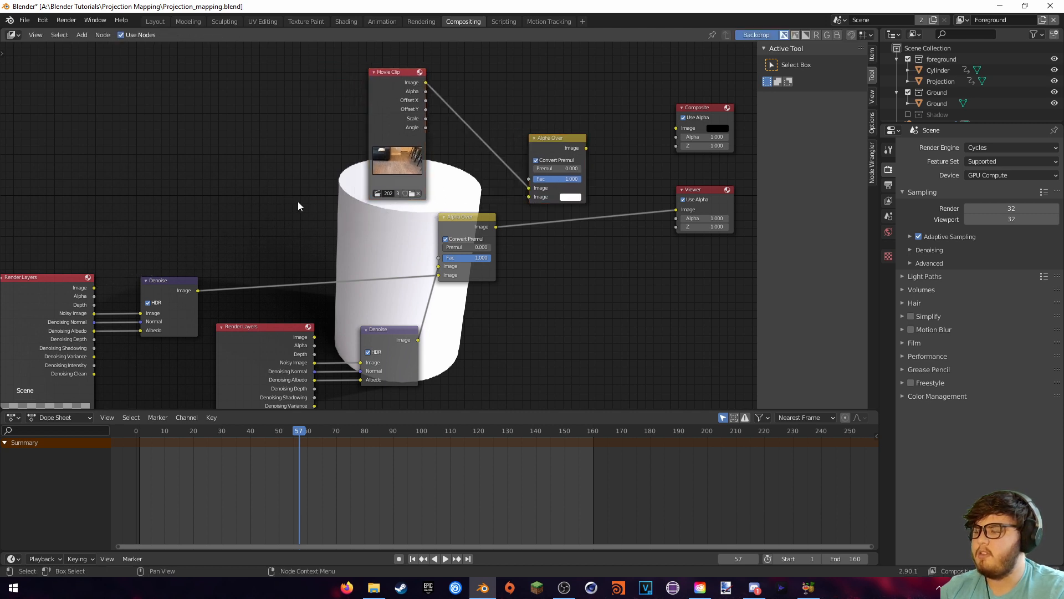
left_click_drag(495, 227, 528, 196)
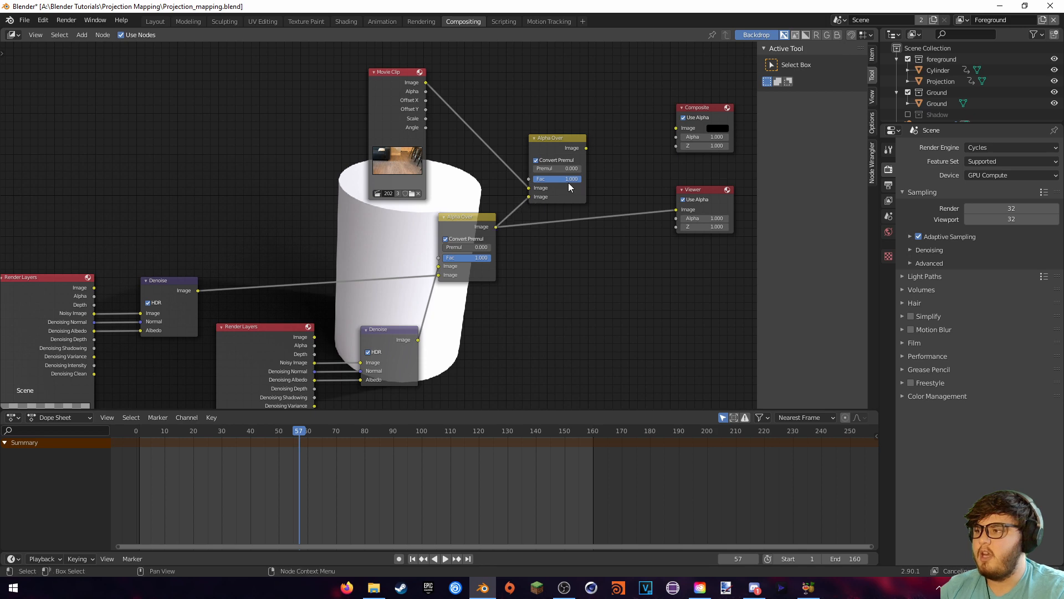
Connect the output of the Alpha Over holding the footage to both the Viewer and Composite nodes
left_click(564, 148, "ctrl+shift")
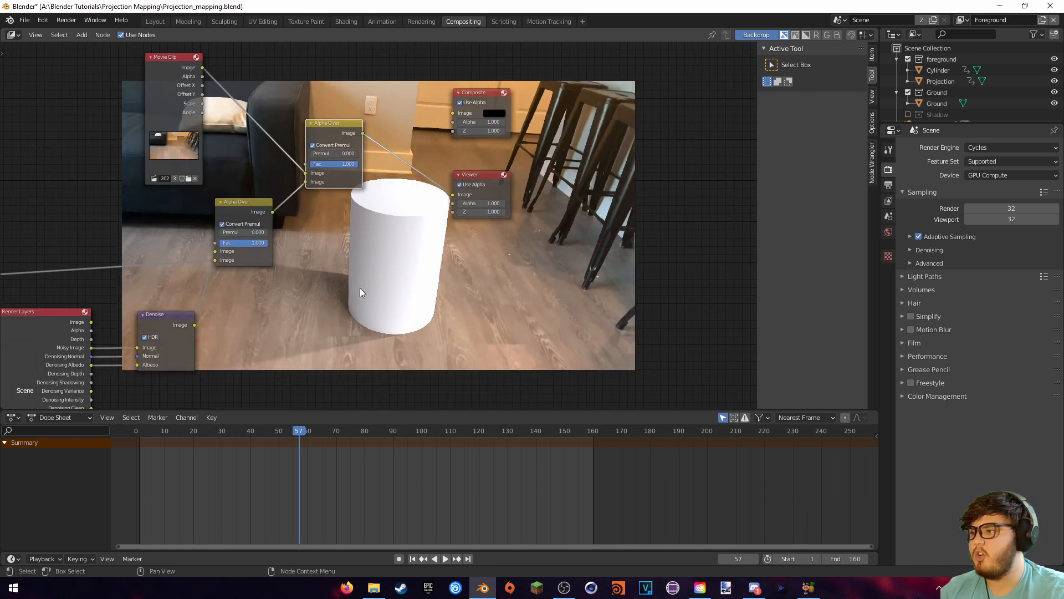
scroll(411, 322, "up", 2, "shift")
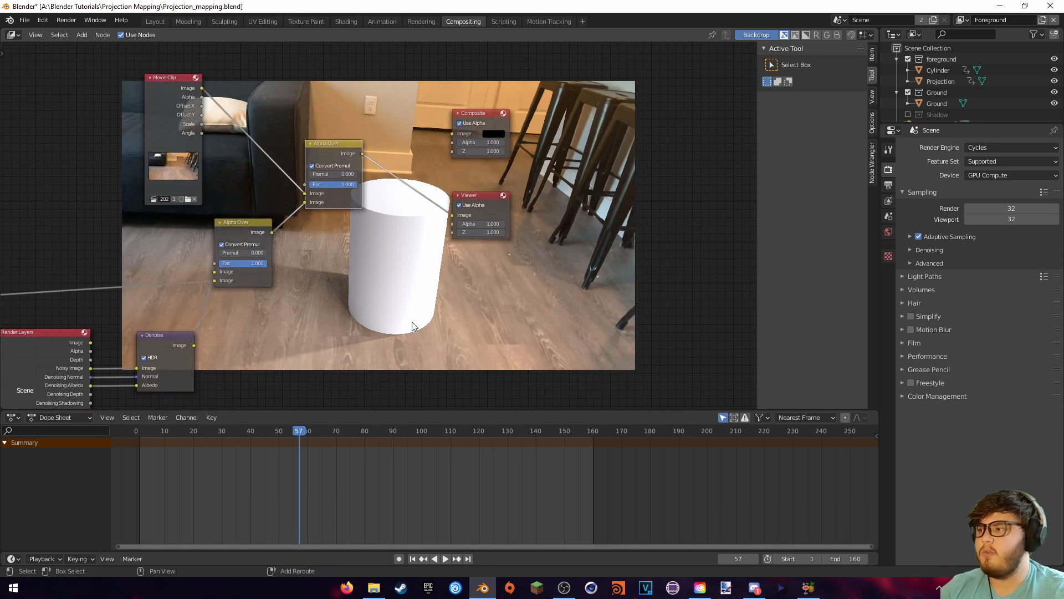
middle_click_drag(404, 270, 418, 288)
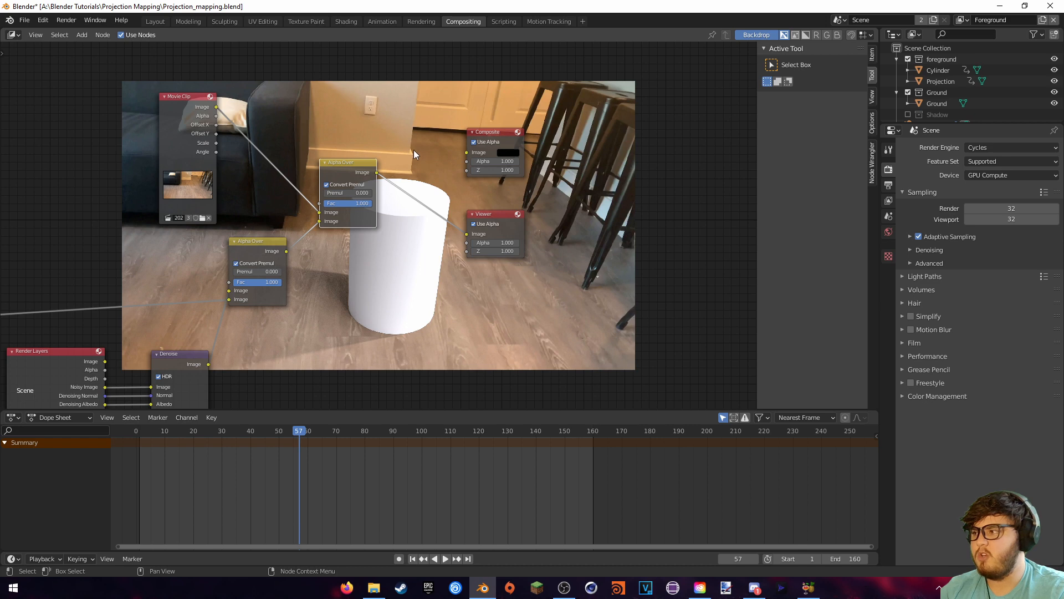
left_click_drag(376, 172, 497, 137)
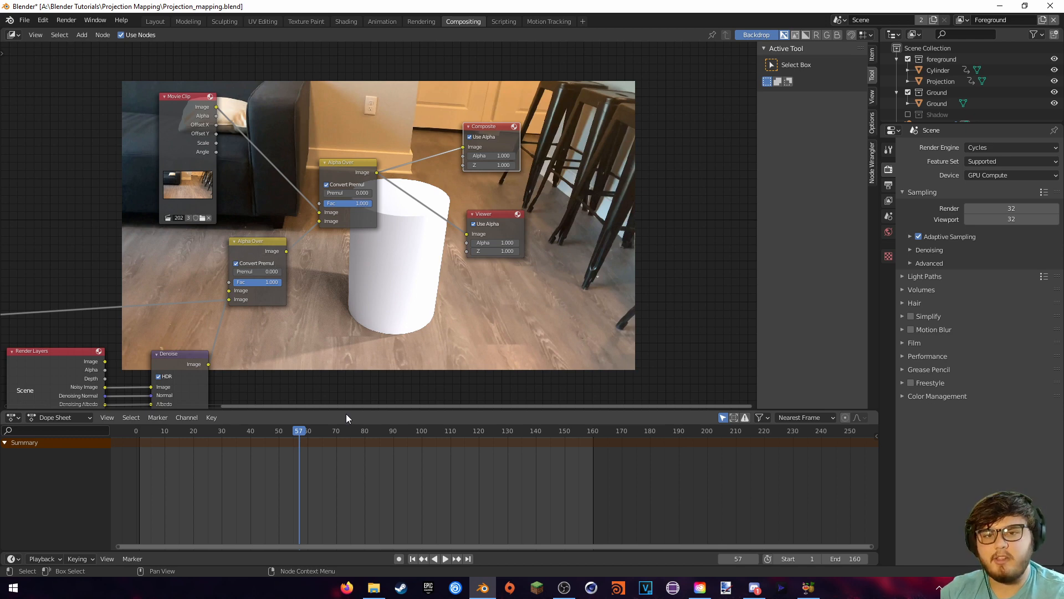
Test-render the finished composite at frames 45 and 84 and examine the cylinder and its shadow
left_click(265, 431)
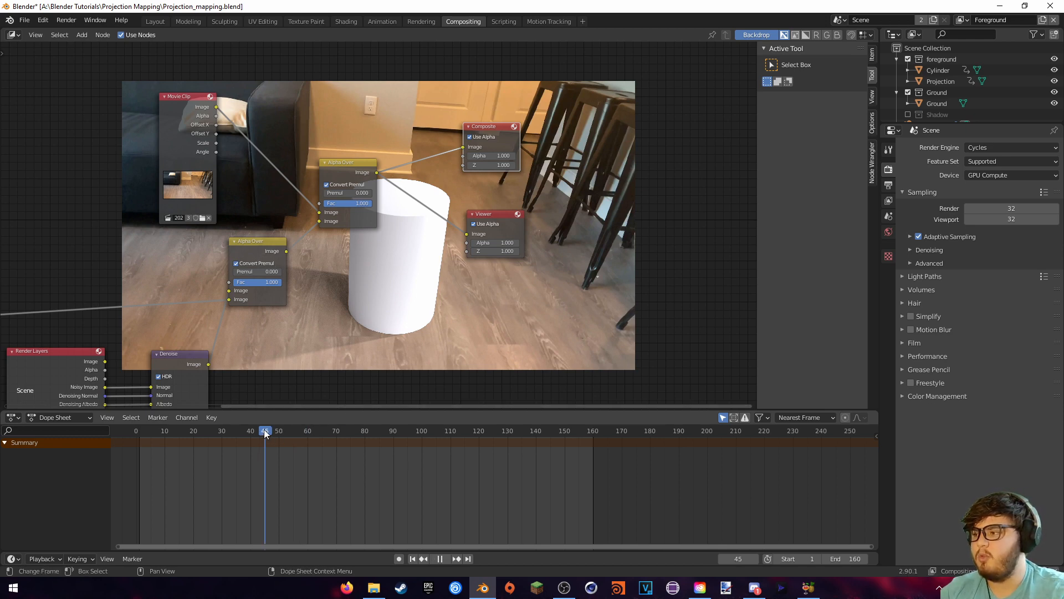
left_click(66, 20)
key("F12")
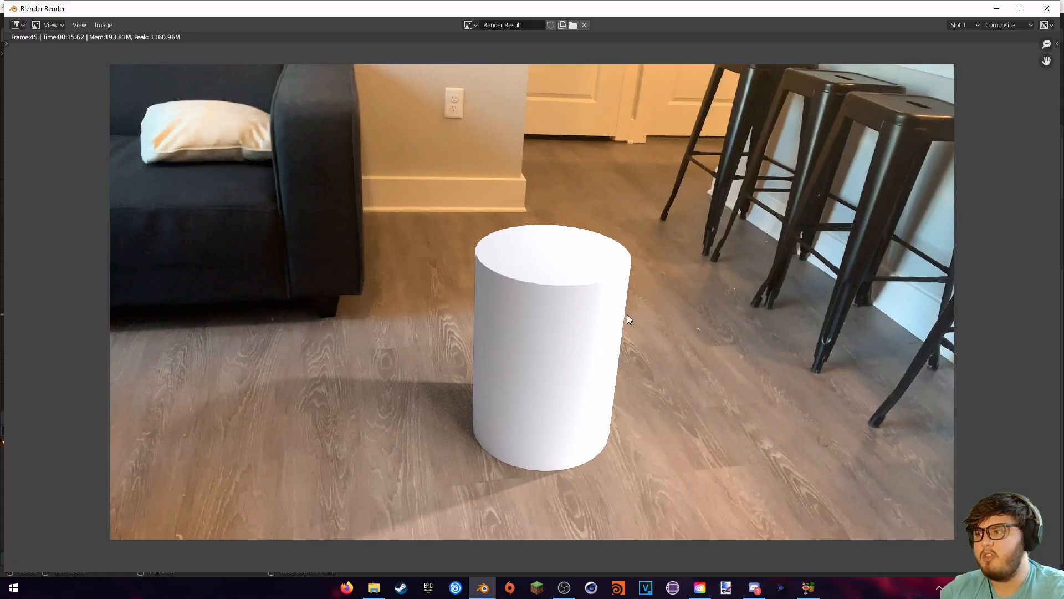
middle_click_drag(530, 400, 528, 392)
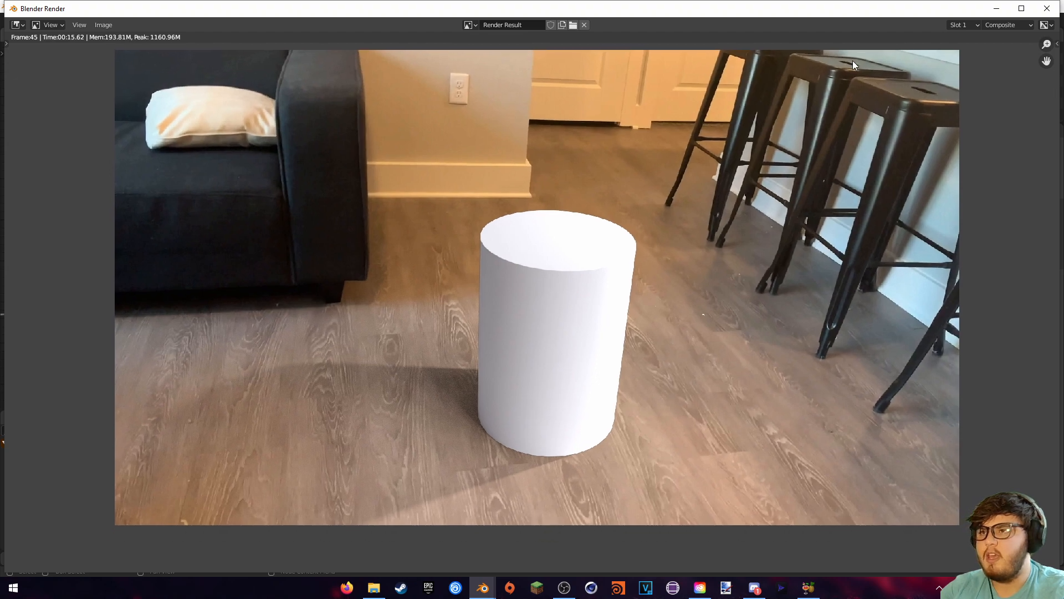
key("Escape")
left_click(375, 429)
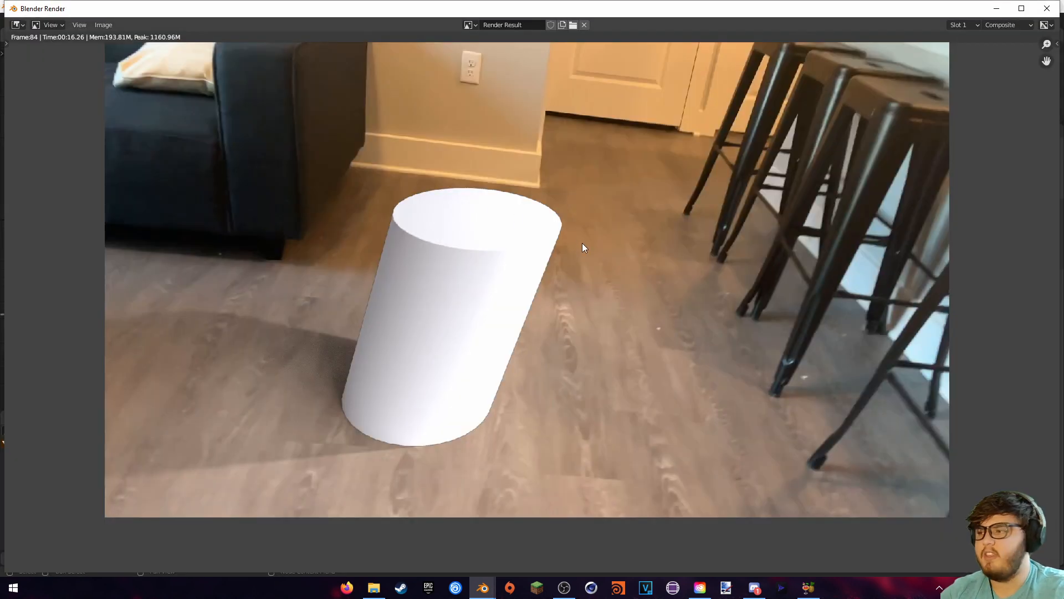
middle_click_drag(606, 261, 607, 270)
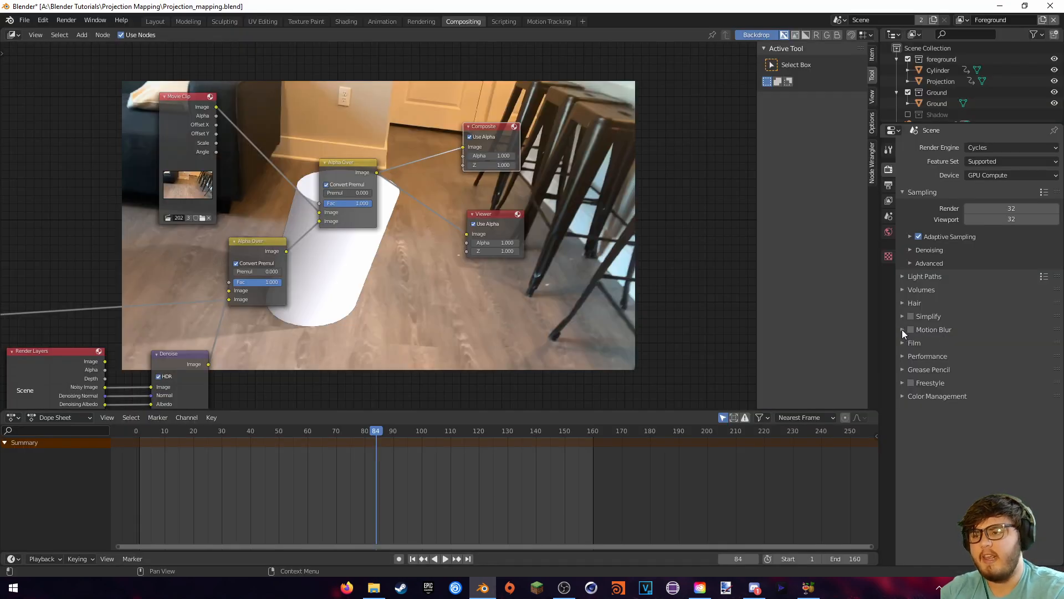
Enable Motion Blur for the render and set its Shutter to 0.74
left_click(901, 330)
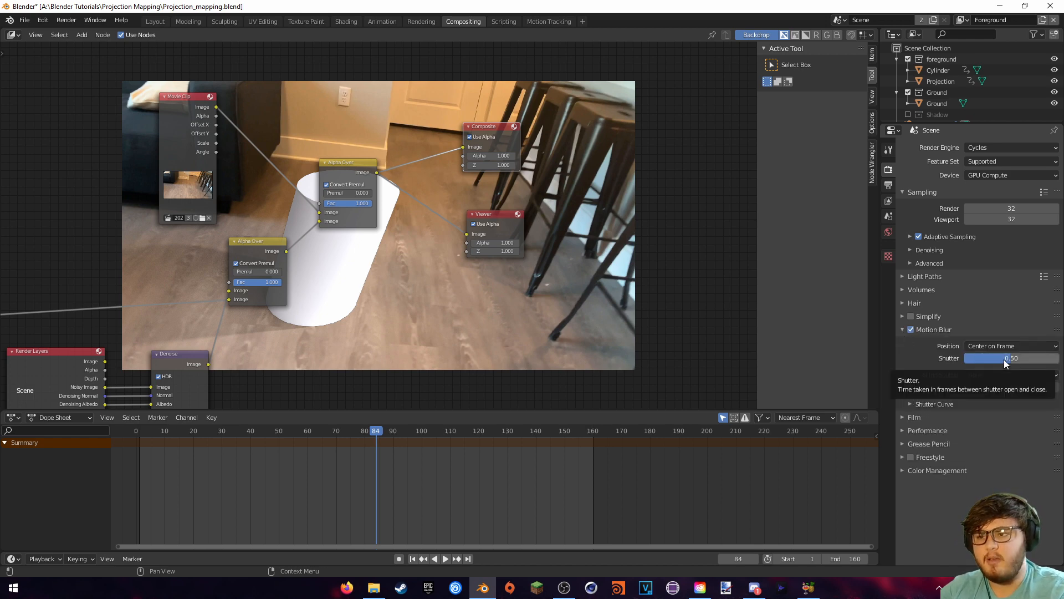
left_click_drag(1003, 360, 1032, 359)
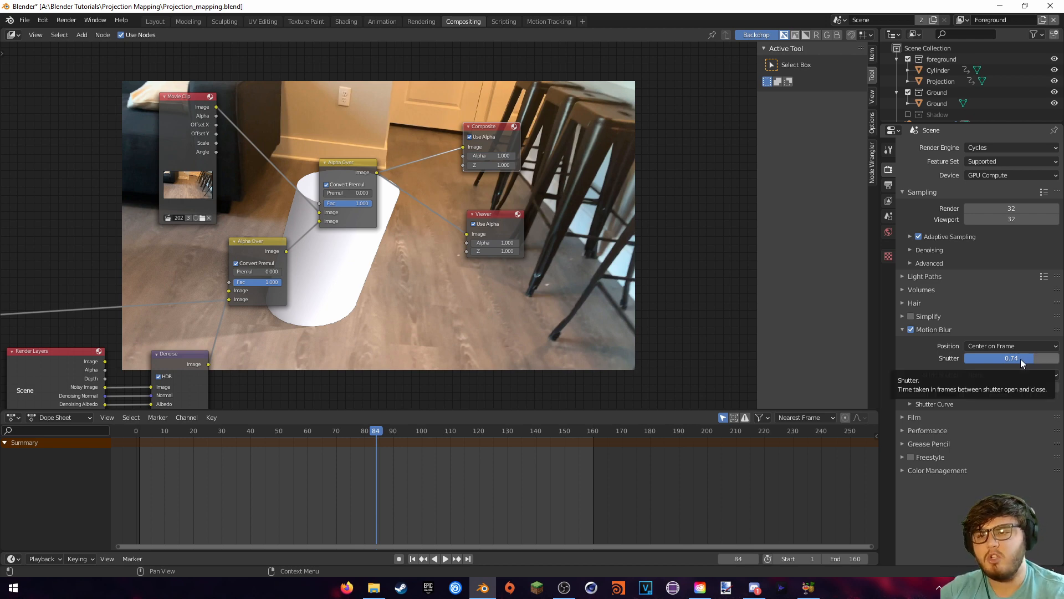
Set the render output path to the folder A:\Blender Tutorials\Projection Mapping\Image_Seqeunce\
left_click(893, 187)
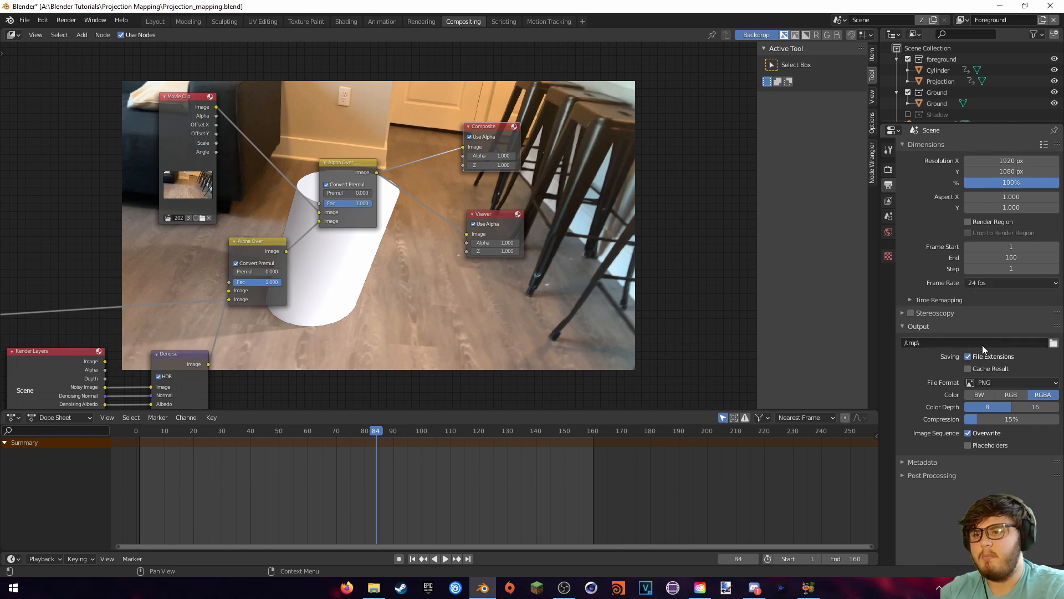
left_click(1053, 343)
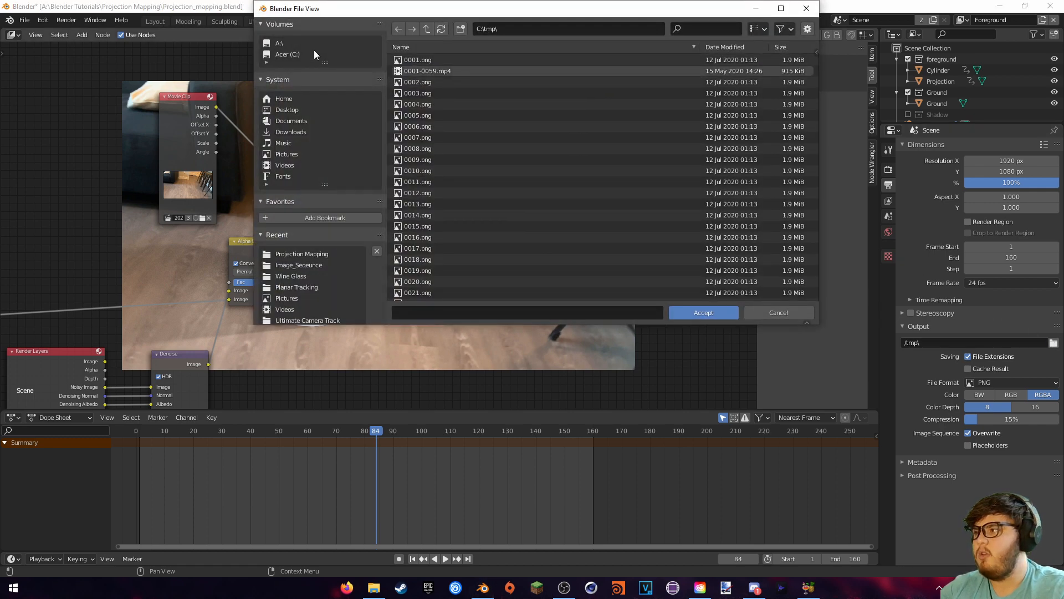
left_click(300, 44)
double_click(427, 104)
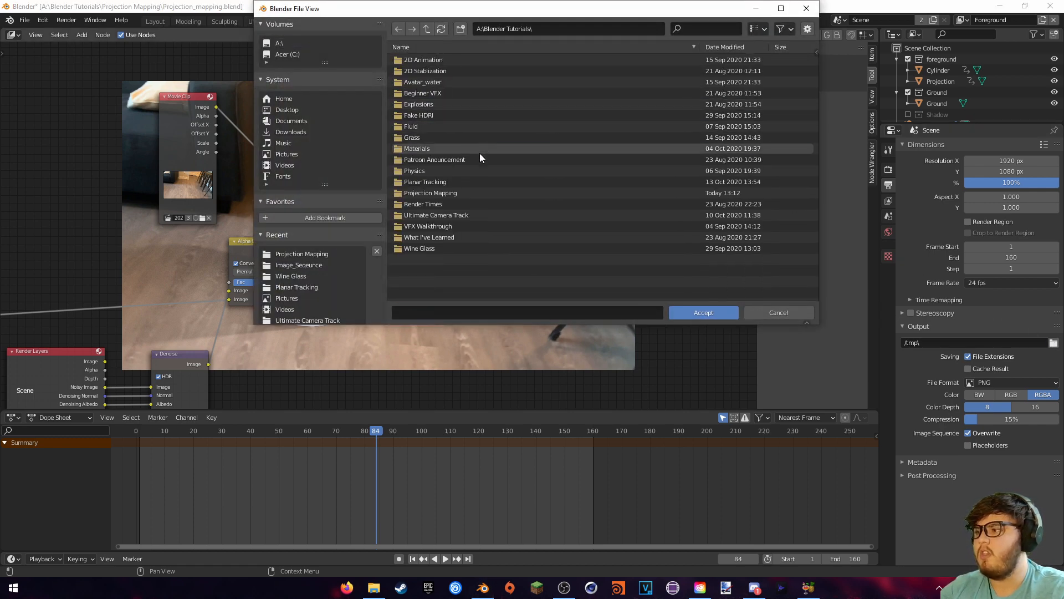
double_click(450, 194)
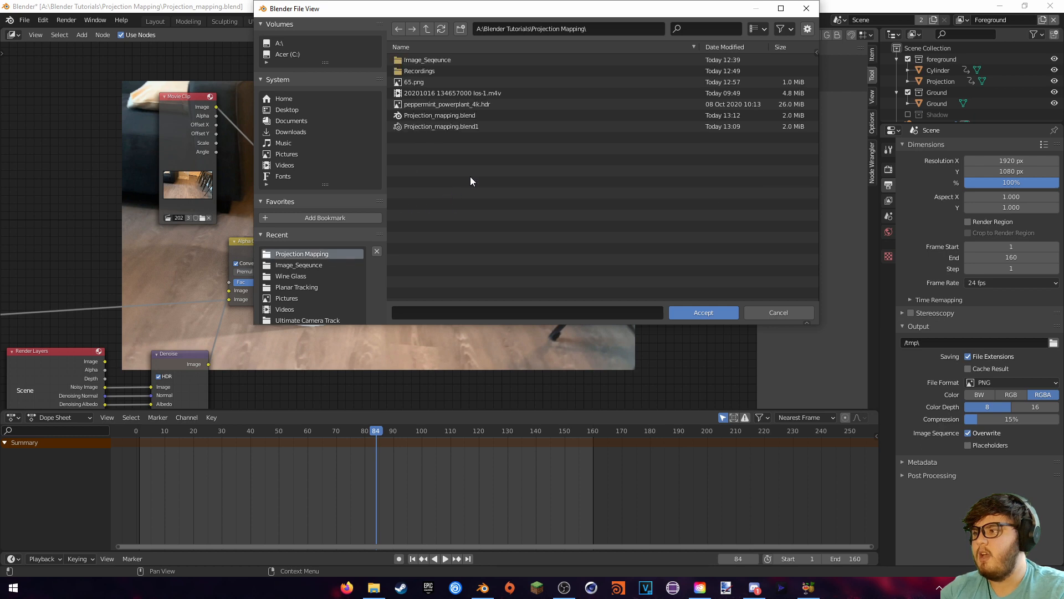
left_click(438, 61)
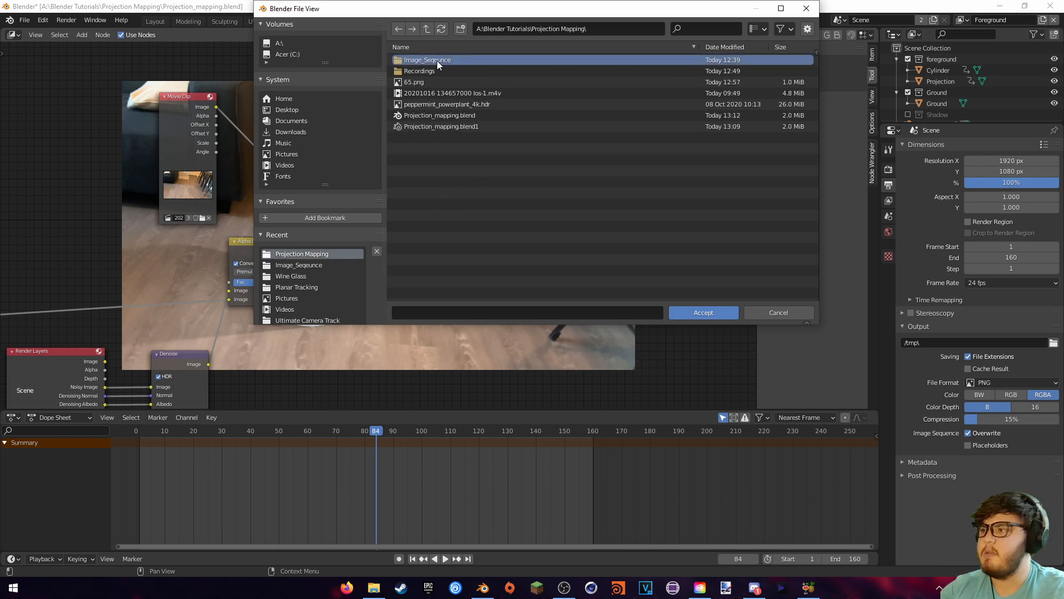
double_click(436, 61)
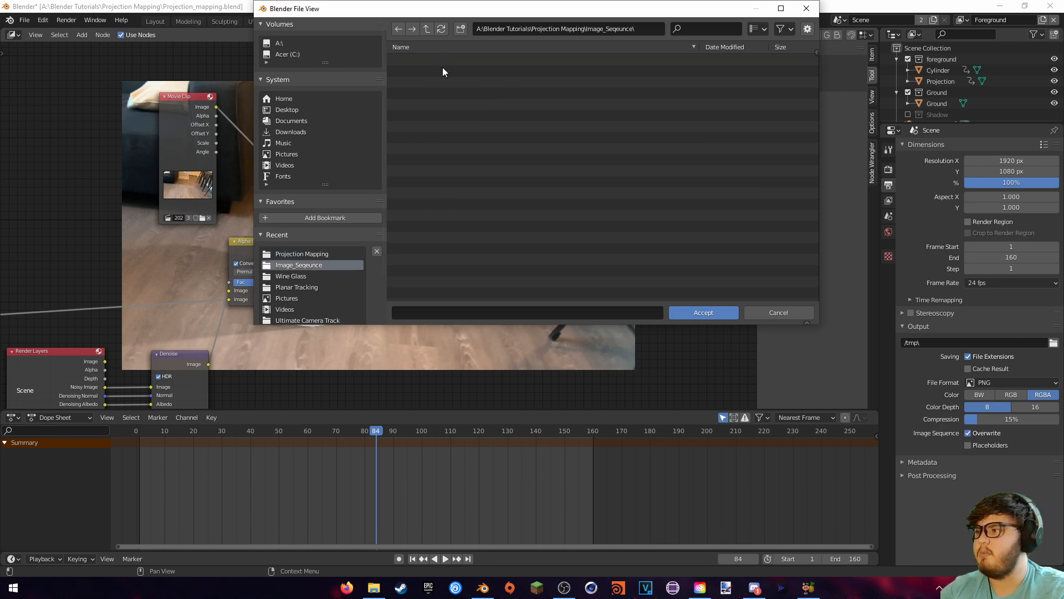
left_click(690, 314)
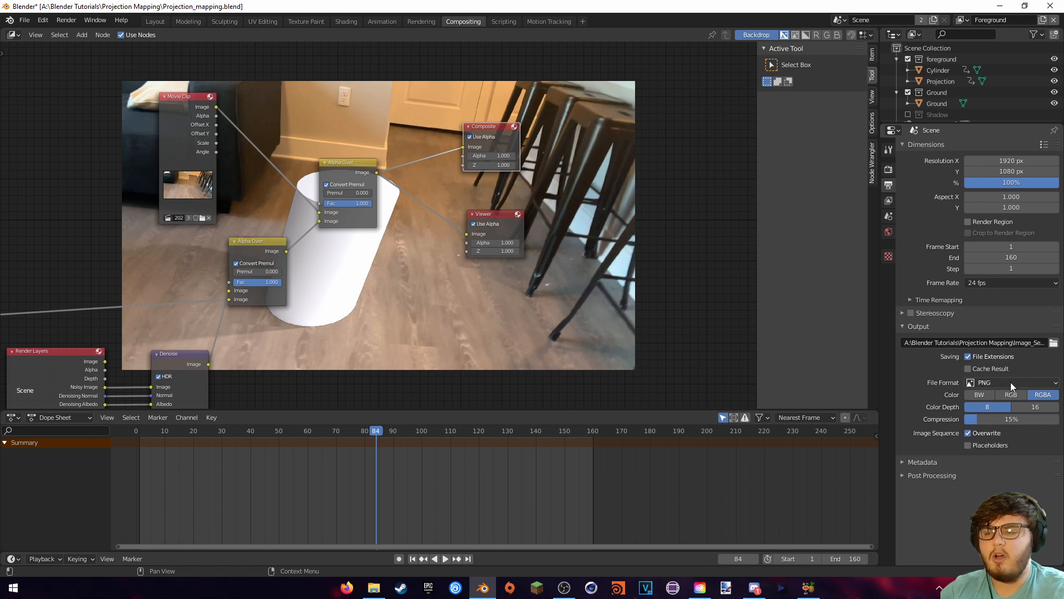
Set the PNG output compression to 0% and render the full animation
left_click_drag(1040, 415, 986, 421)
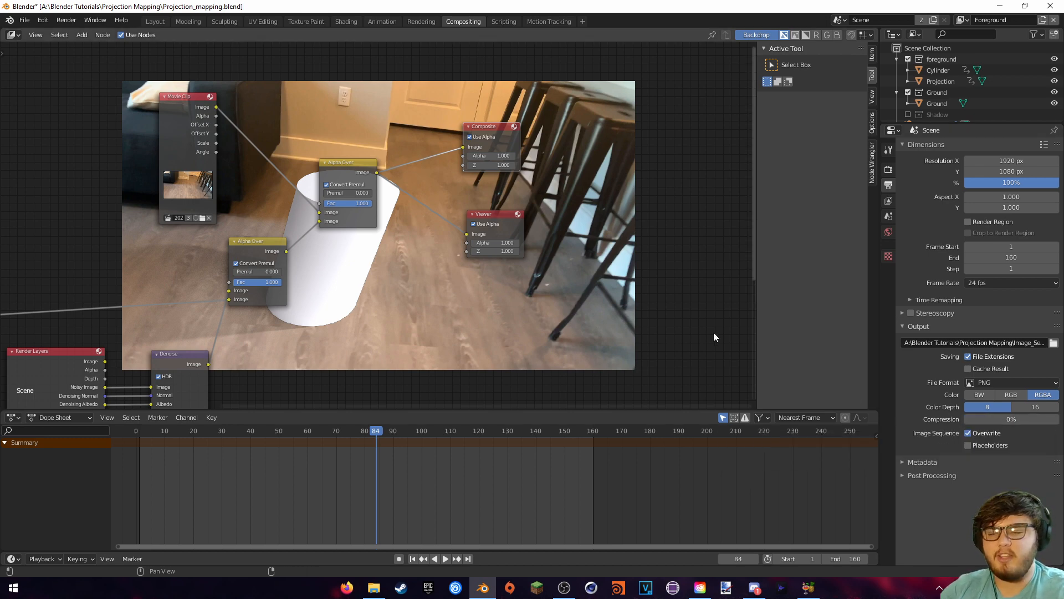
left_click(62, 20)
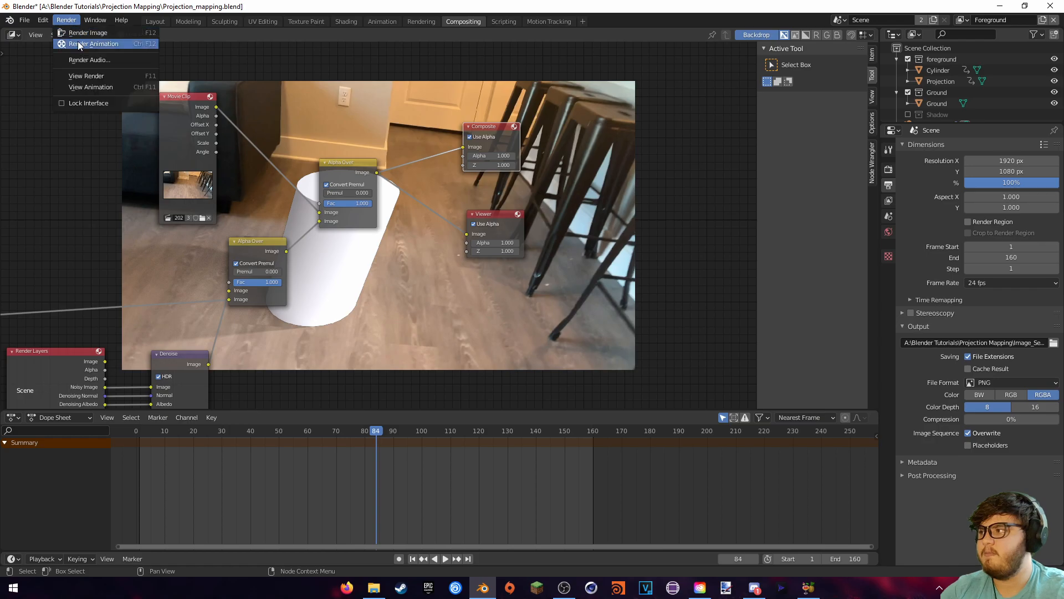
left_click(78, 44)
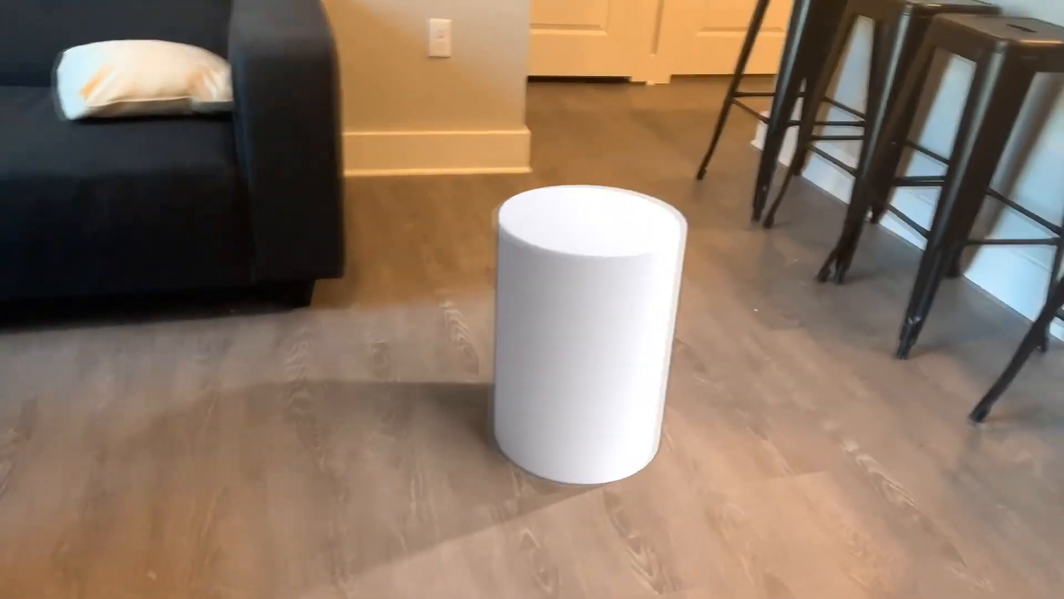